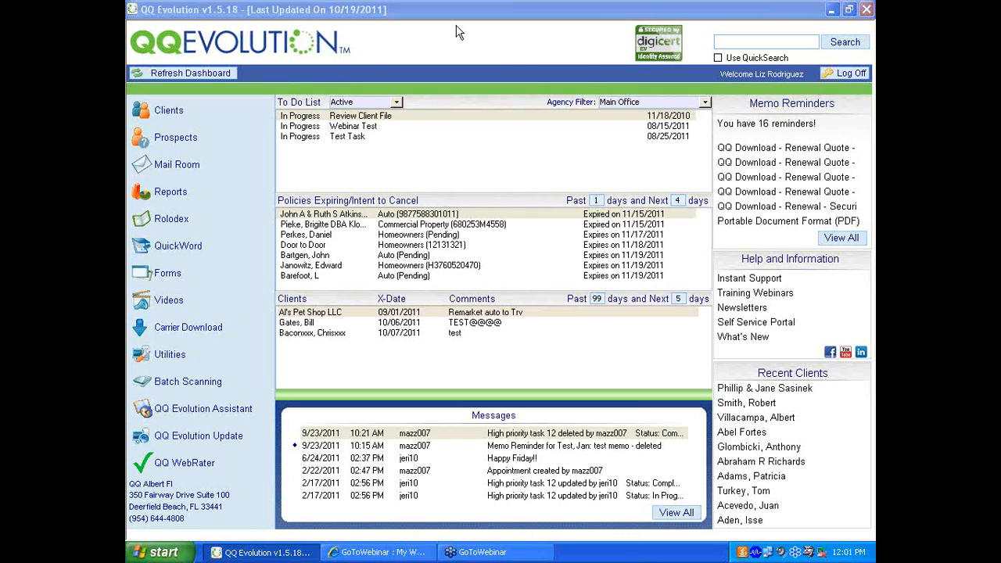
- Open the third client record in the active clients list
{"action": "left_click", "coordinate": [151, 115]}
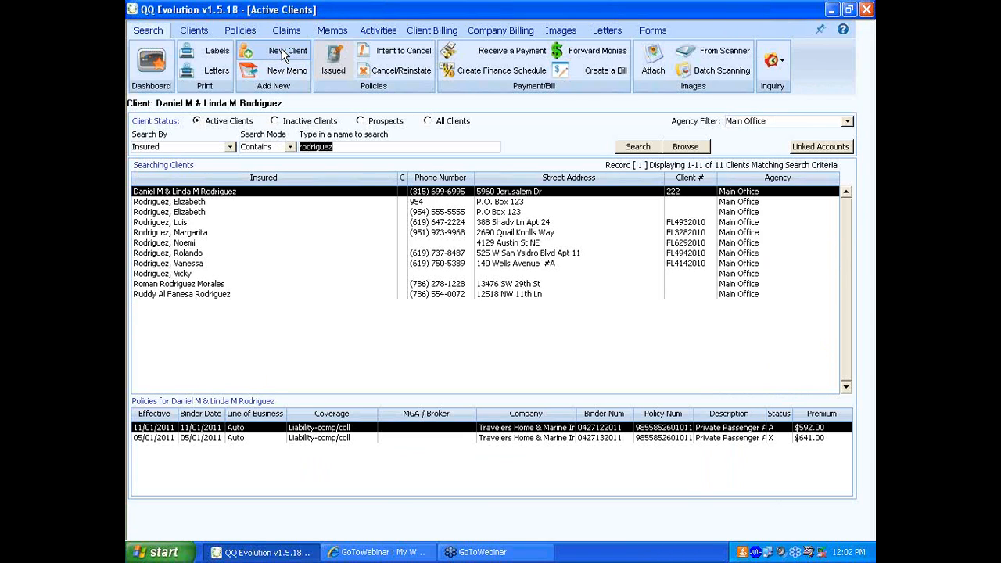
{"action": "left_click", "coordinate": [274, 213]}
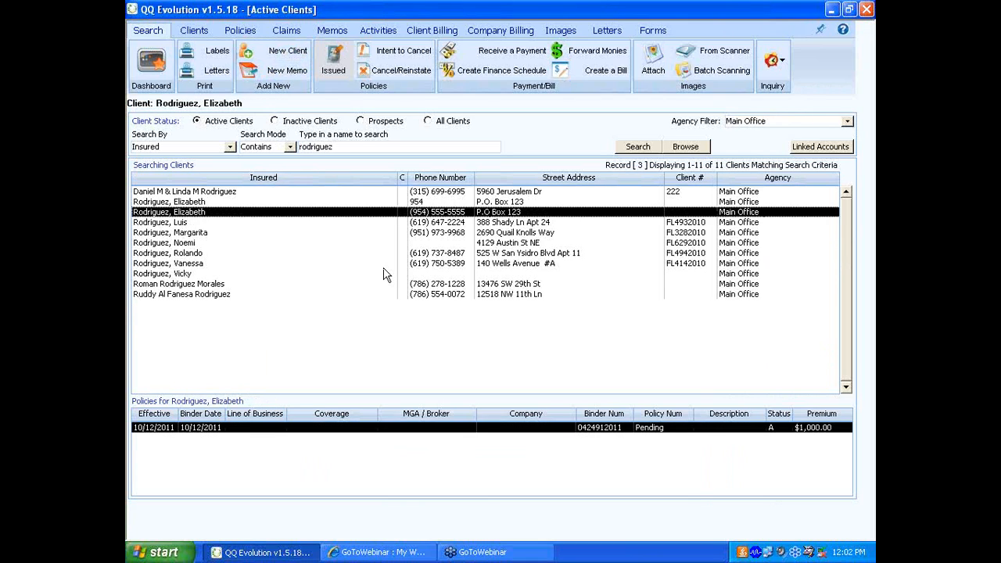
{"action": "left_click", "coordinate": [410, 212]}
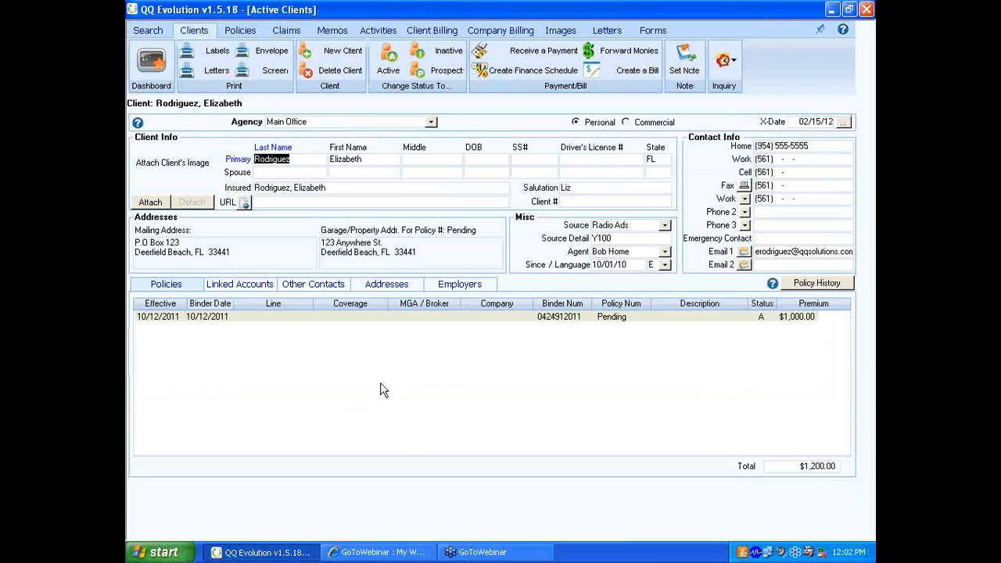
- Add a new policy for this client and show its fees
{"action": "left_click", "coordinate": [240, 31]}
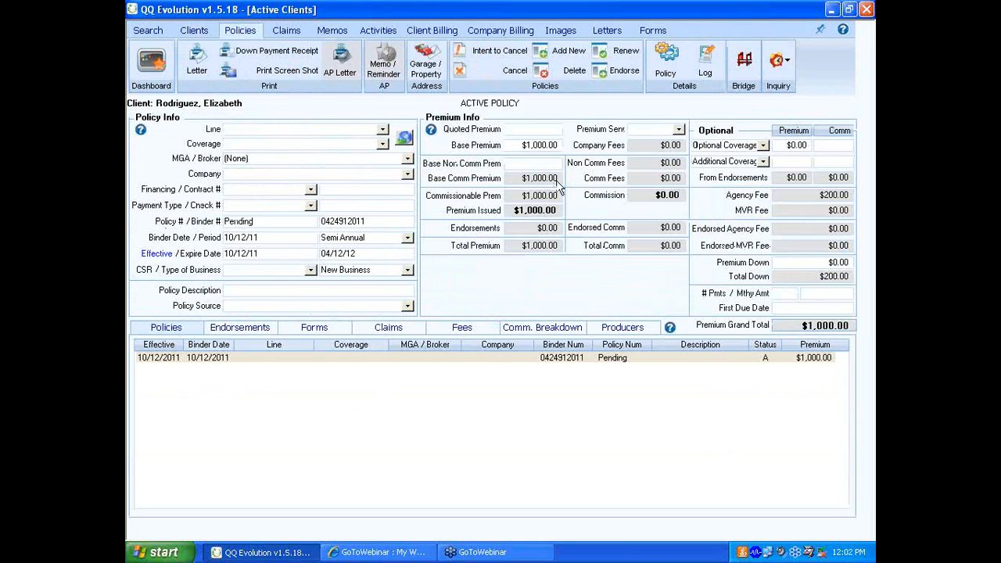
{"action": "left_click", "coordinate": [560, 54]}
{"action": "left_click", "coordinate": [464, 324]}
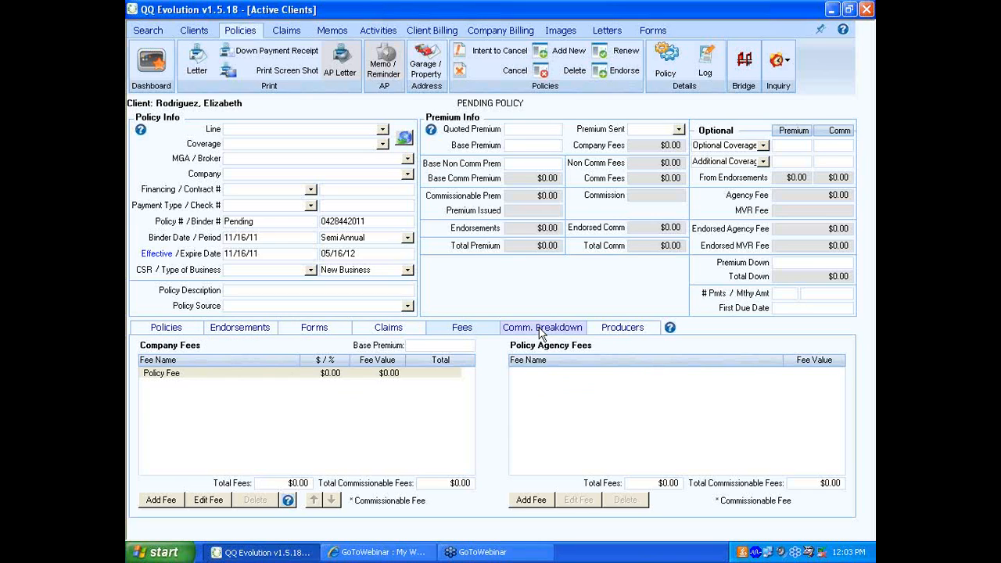
- Set the pending policy's line to Auto and its coverage to Liability-Comp/Coll
{"action": "left_click", "coordinate": [383, 130]}
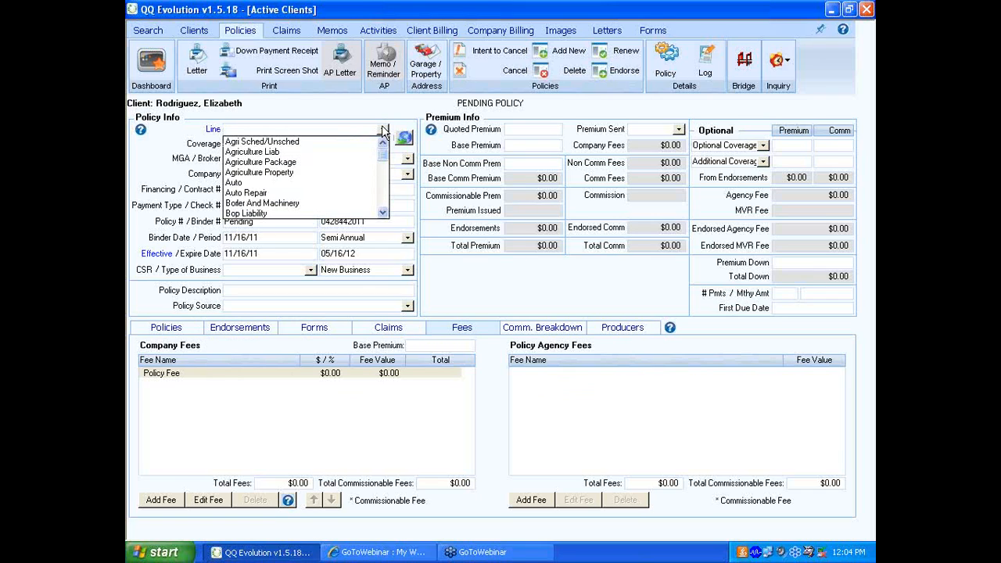
{"action": "left_click", "coordinate": [256, 185]}
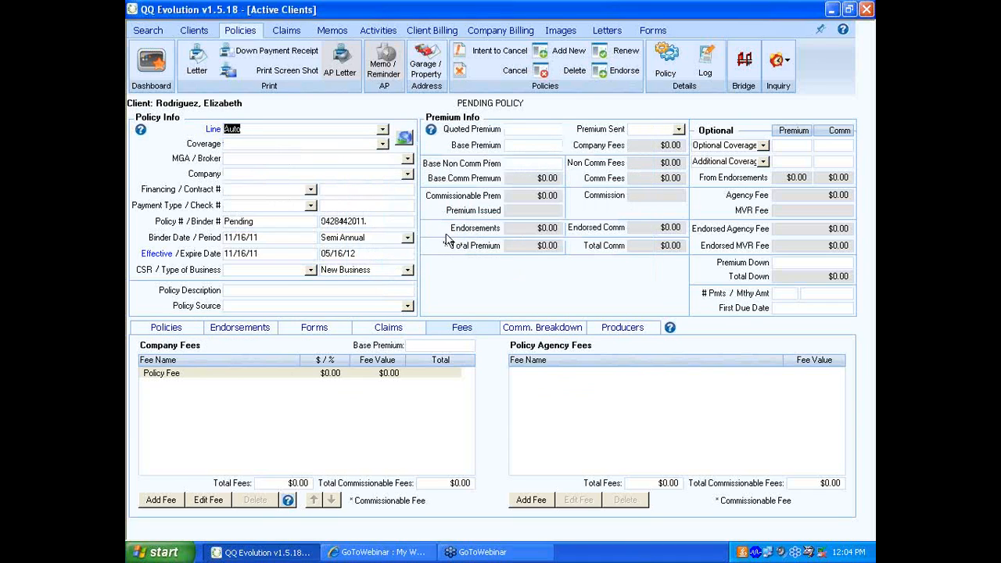
{"action": "left_click", "coordinate": [244, 143]}
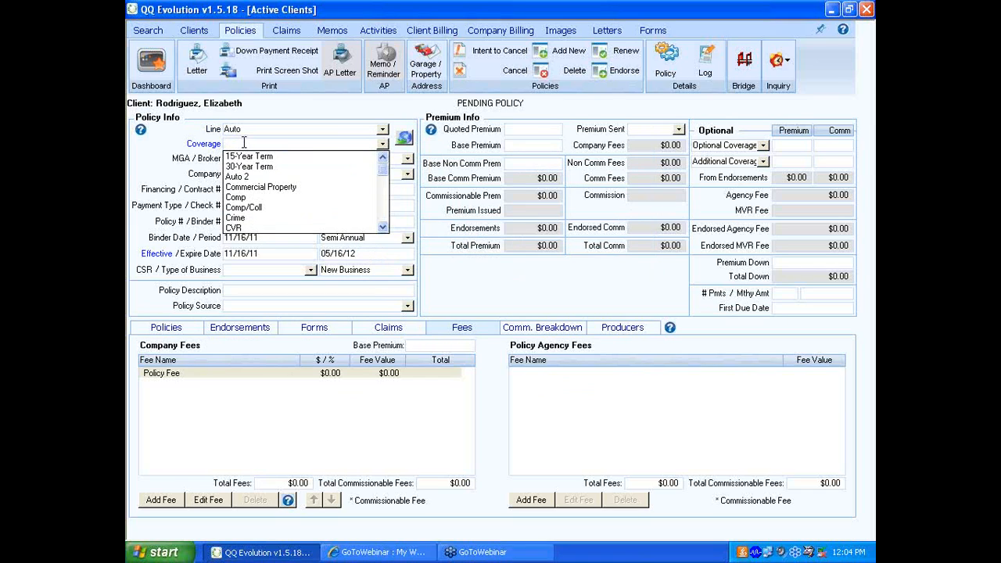
{"action": "left_click", "coordinate": [383, 228]}
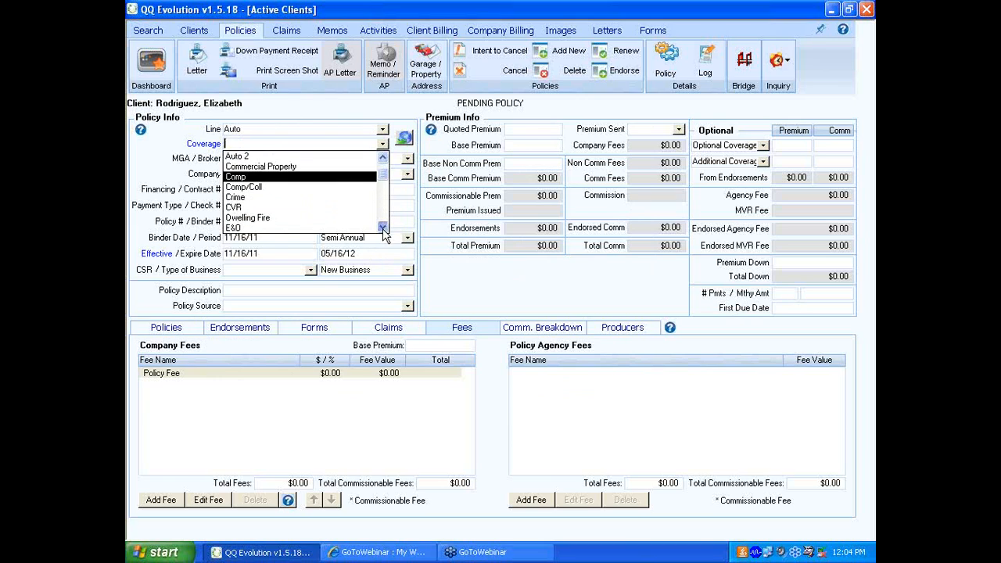
{"action": "left_click", "coordinate": [383, 229]}
{"action": "left_click", "coordinate": [382, 229]}
{"action": "left_click", "coordinate": [382, 229]}
{"action": "left_click", "coordinate": [382, 229]}
{"action": "left_click", "coordinate": [383, 229]}
{"action": "left_click", "coordinate": [383, 229]}
{"action": "left_click", "coordinate": [382, 229]}
{"action": "left_click", "coordinate": [382, 229]}
{"action": "left_click", "coordinate": [382, 229]}
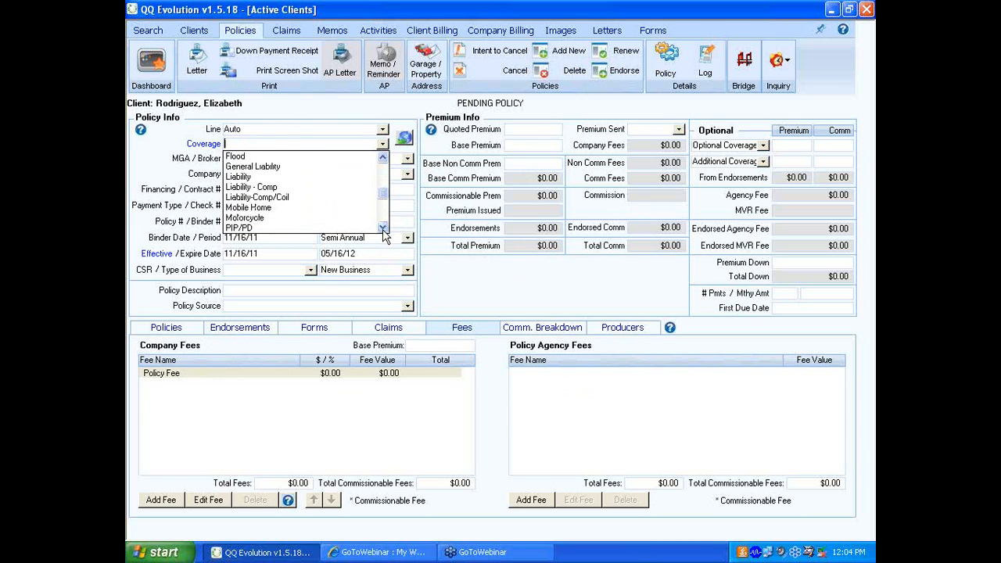
{"action": "left_click", "coordinate": [382, 229]}
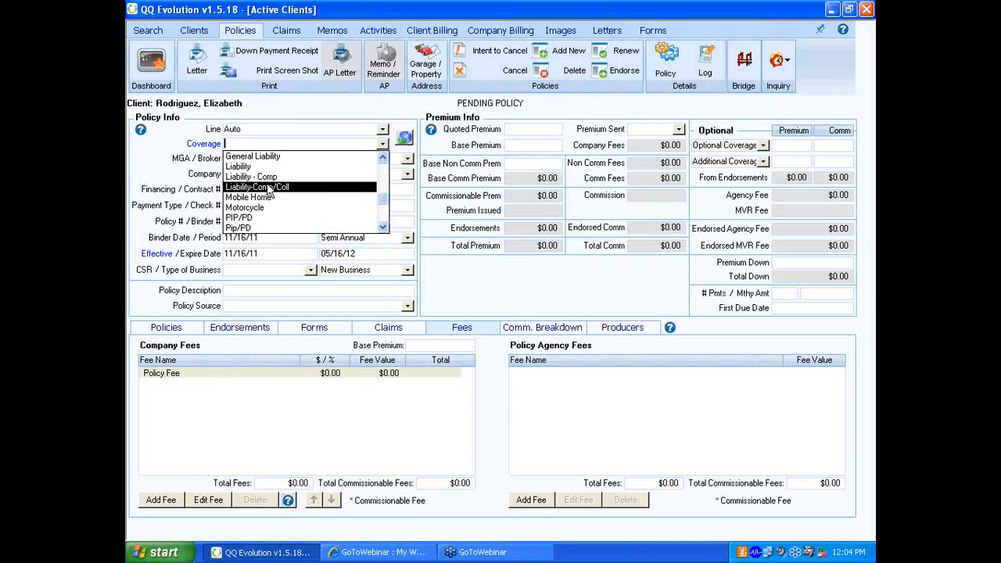
{"action": "left_click", "coordinate": [267, 190]}
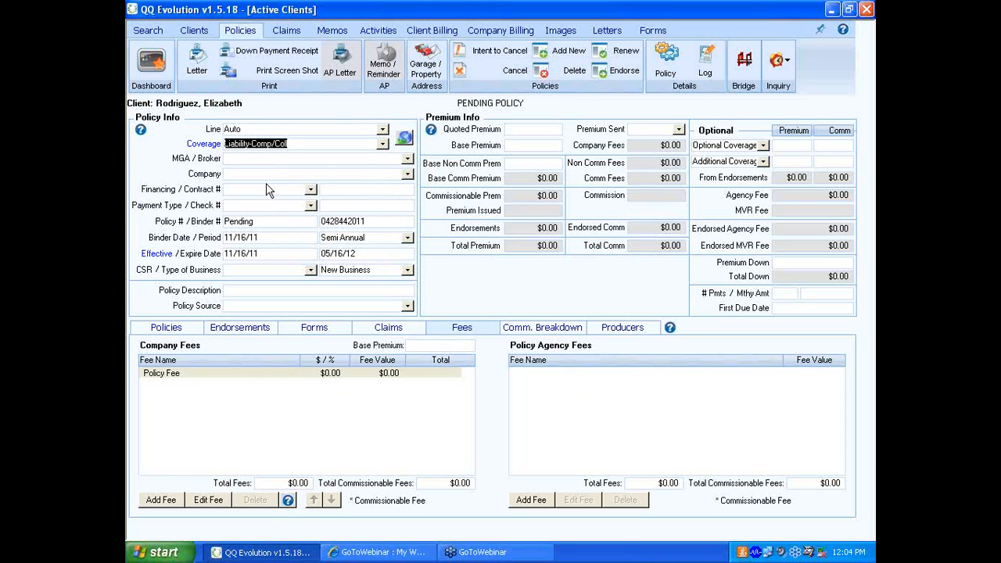
- Leave the MGA / Broker blank and set the policy's company to LR Insurance
{"action": "left_click", "coordinate": [406, 159]}
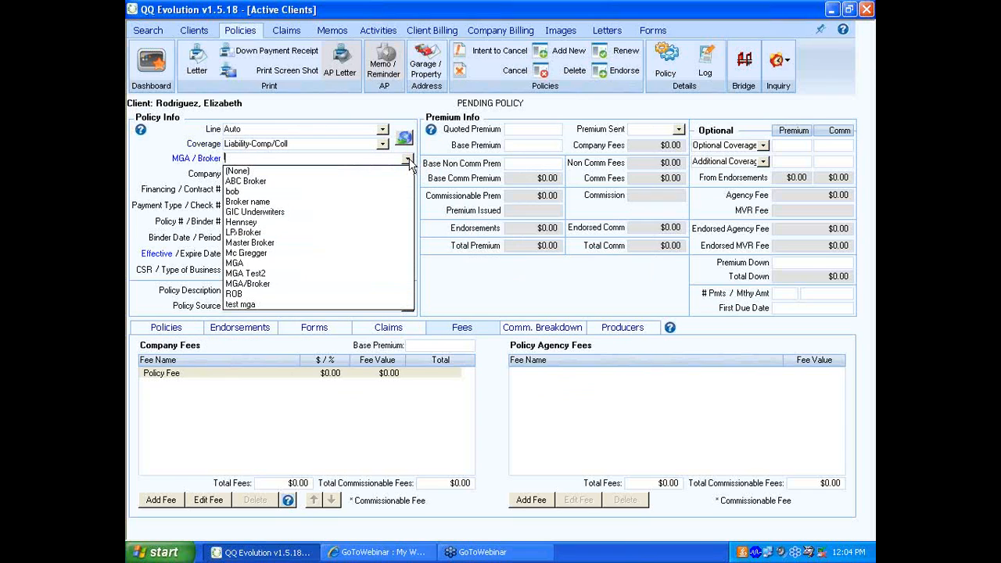
{"action": "left_click", "coordinate": [407, 161]}
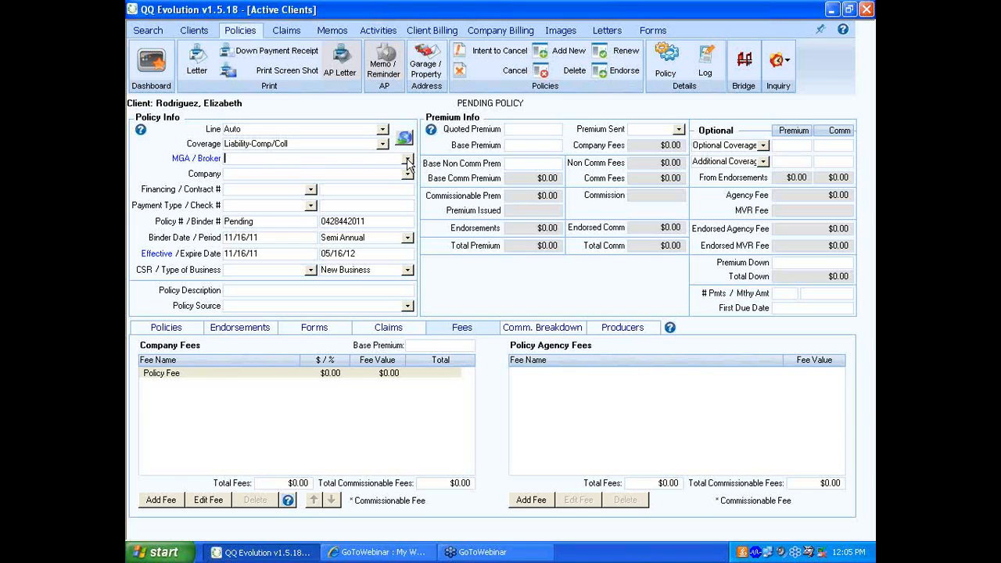
{"action": "left_click", "coordinate": [408, 173]}
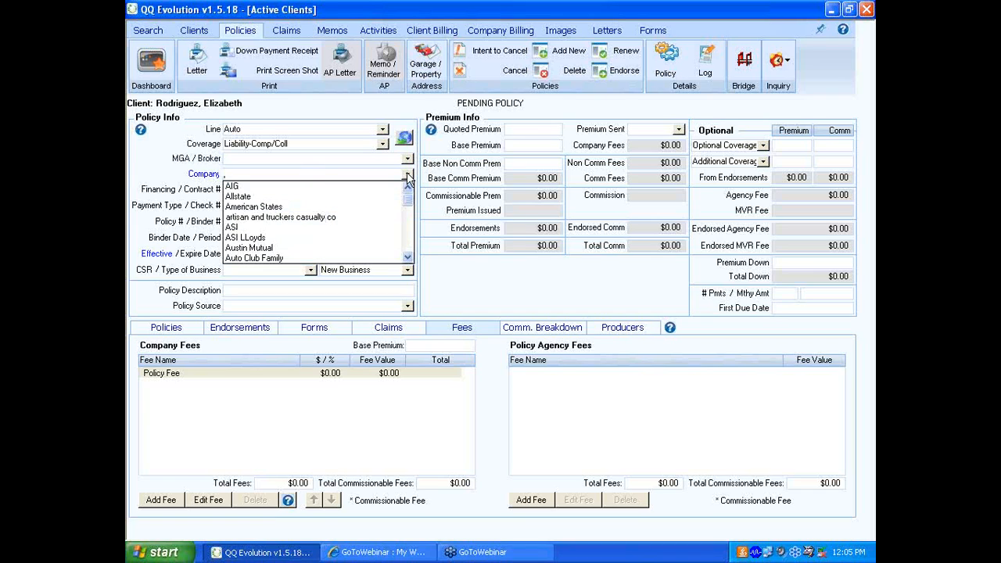
{"action": "type", "text": "LR Insurance"}
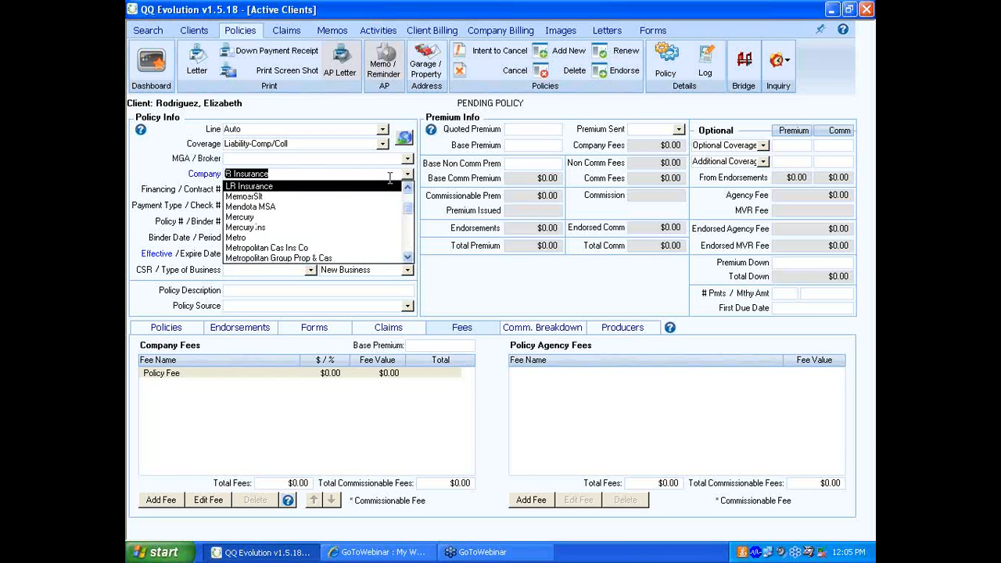
{"action": "left_click", "coordinate": [325, 187]}
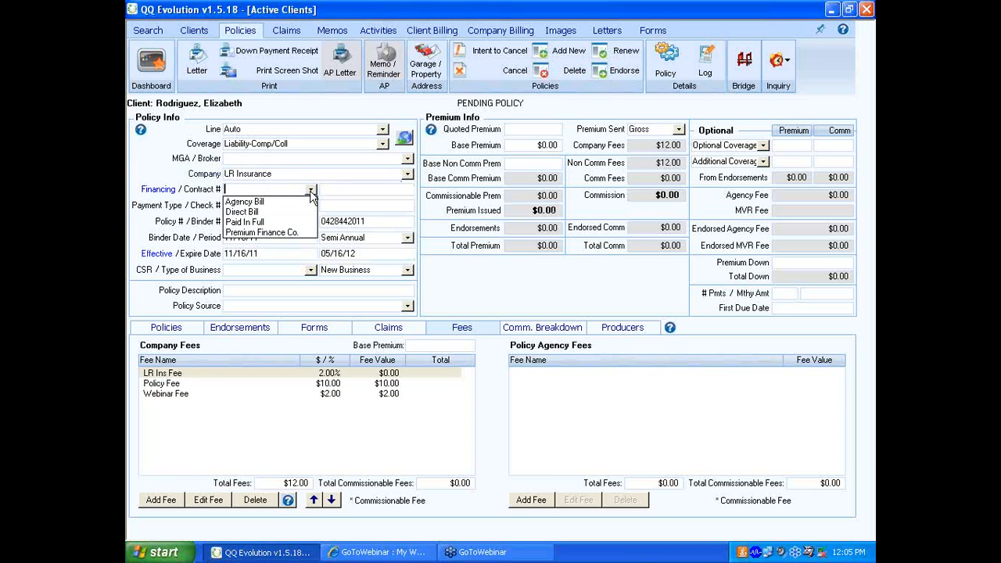
- Try Premium Finance Co. as the financing with a contract number, and clear that number again
{"action": "left_click", "coordinate": [311, 189]}
{"action": "left_click", "coordinate": [265, 232]}
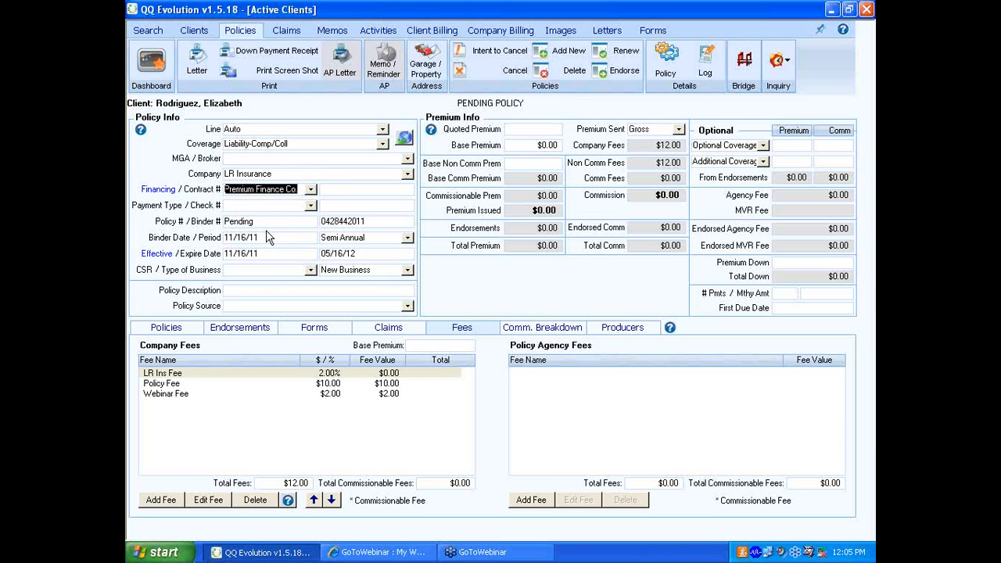
{"action": "left_click", "coordinate": [207, 194]}
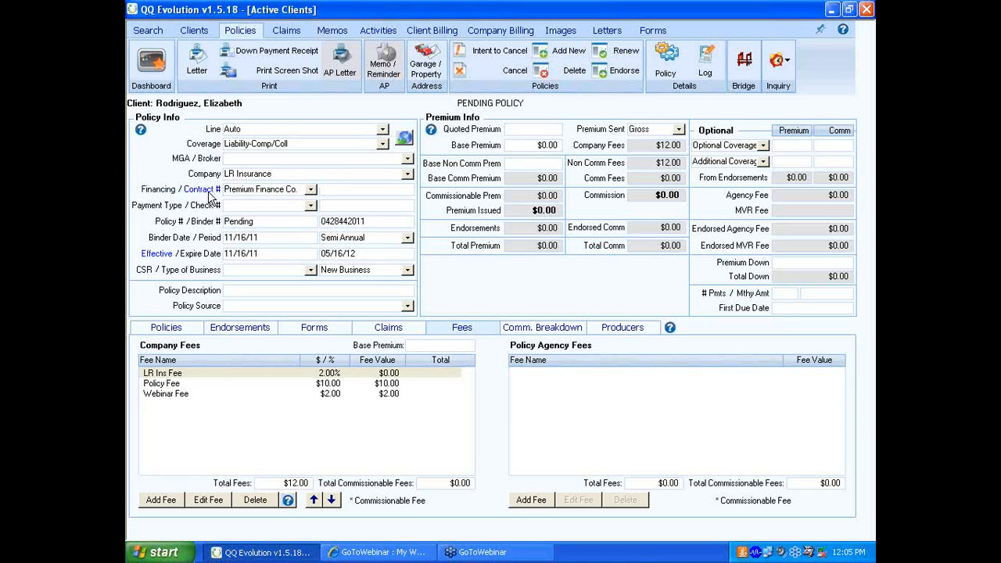
{"action": "type", "text": "121312313"}
{"action": "left_click_drag", "start_coordinate": [366, 189], "coordinate": [316, 197]}
{"action": "key", "text": "Delete"}
- Set the policy's financing to Direct Bill
{"action": "left_click", "coordinate": [310, 190]}
{"action": "left_click", "coordinate": [269, 210]}
{"action": "key", "text": "Tab"}
- Set the payment type to Check To Agency and enter the check number
{"action": "left_click", "coordinate": [269, 206]}
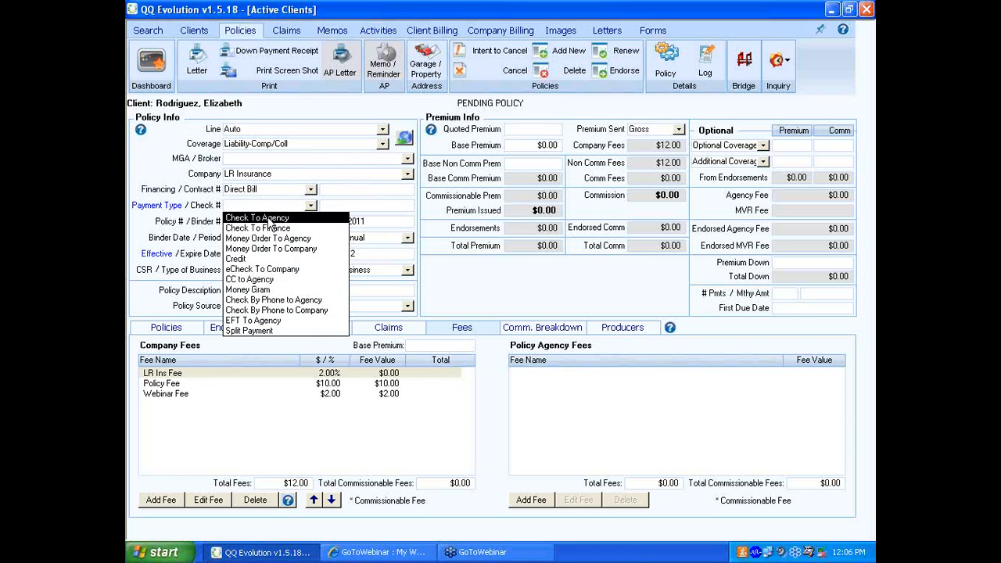
{"action": "left_click", "coordinate": [268, 218]}
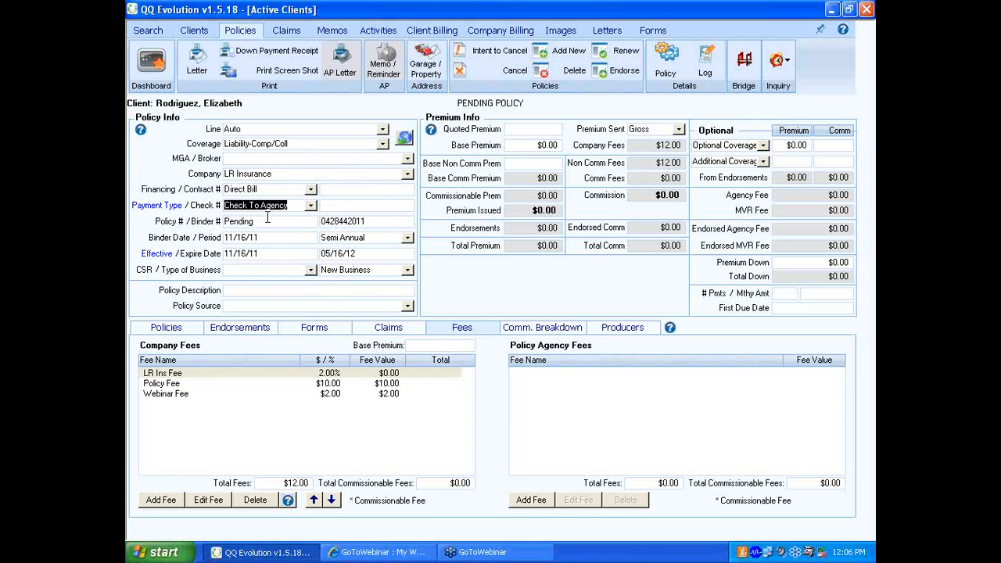
{"action": "key", "text": "Tab"}
{"action": "type", "text": "4545456"}
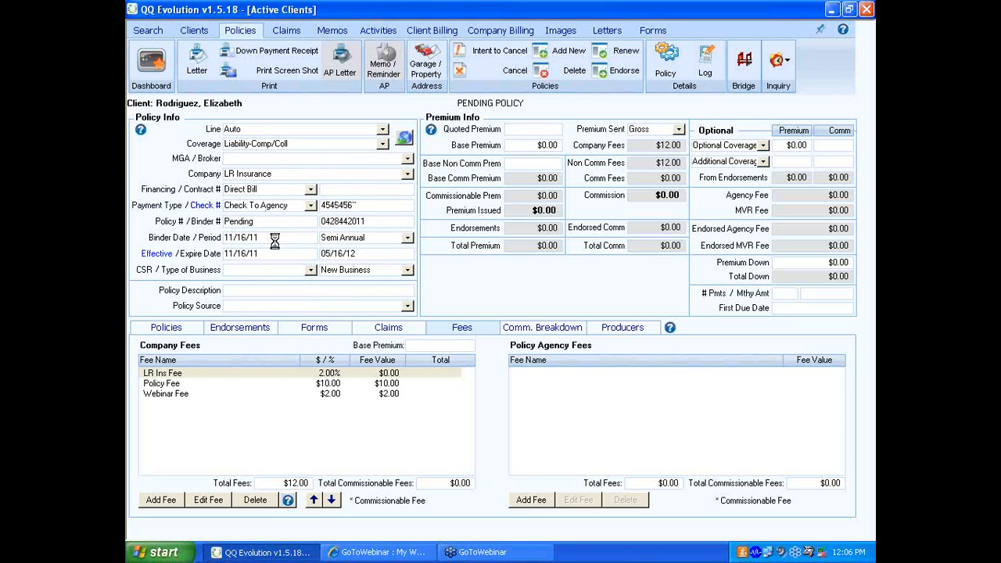
{"action": "key", "text": "Tab"}
- Enter the policy number in place of Pending and clear the binder number
{"action": "type", "text": "465456456"}
{"action": "key", "text": "Tab"}
{"action": "key", "text": "Tab"}
{"action": "left_click_drag", "start_coordinate": [321, 221], "coordinate": [384, 222]}
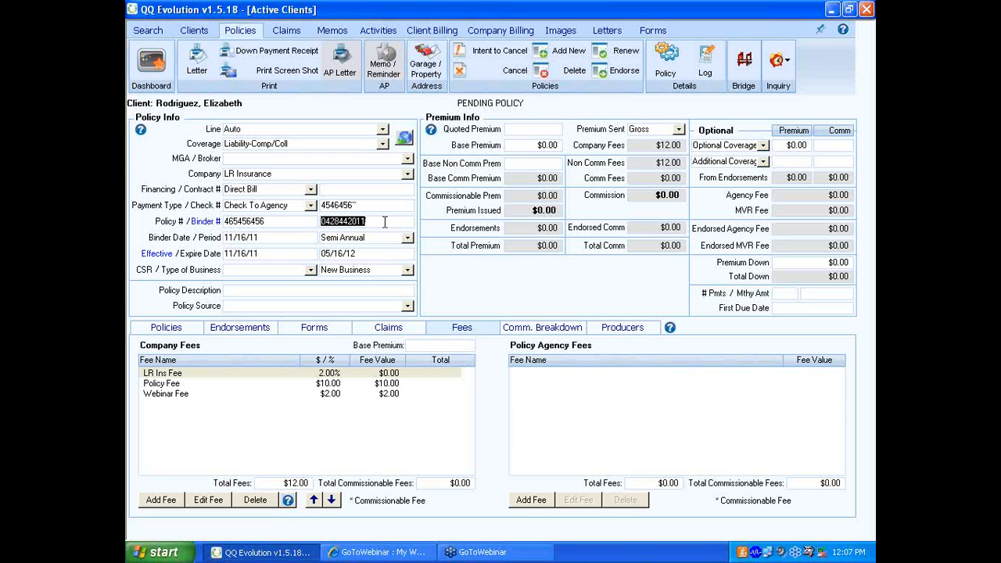
{"action": "key", "text": "Delete"}
{"action": "key", "text": "Tab"}
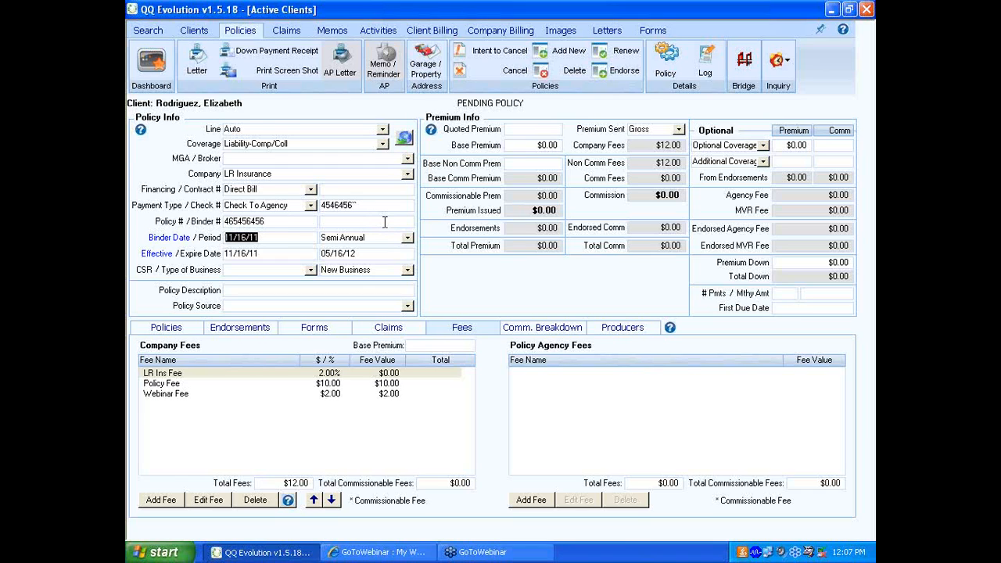
- Set the binder date to 11/01/11 and keep the Semi Annual period
{"action": "type", "text": "11/01/11"}
{"action": "key", "text": "Tab"}
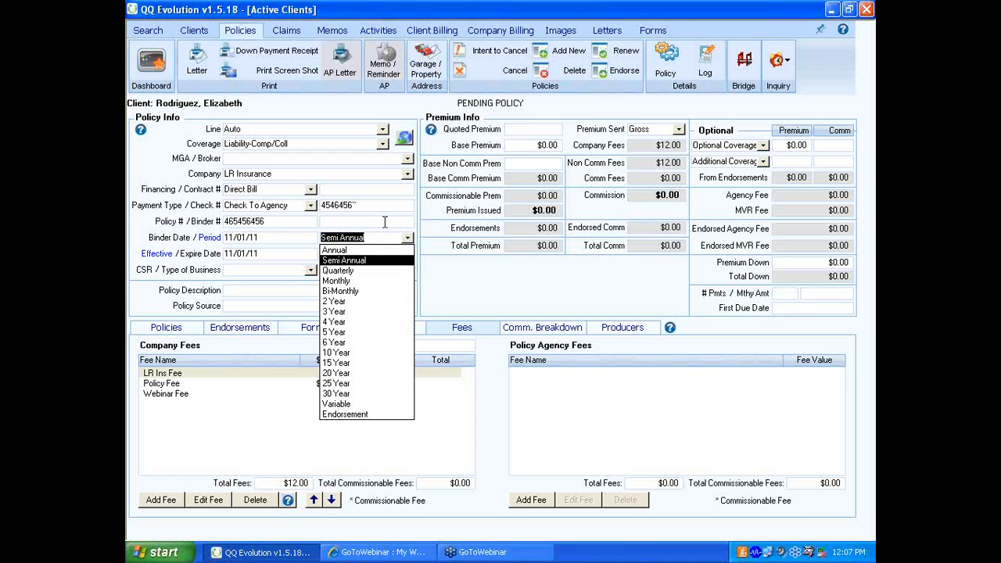
{"action": "key", "text": "Tab"}
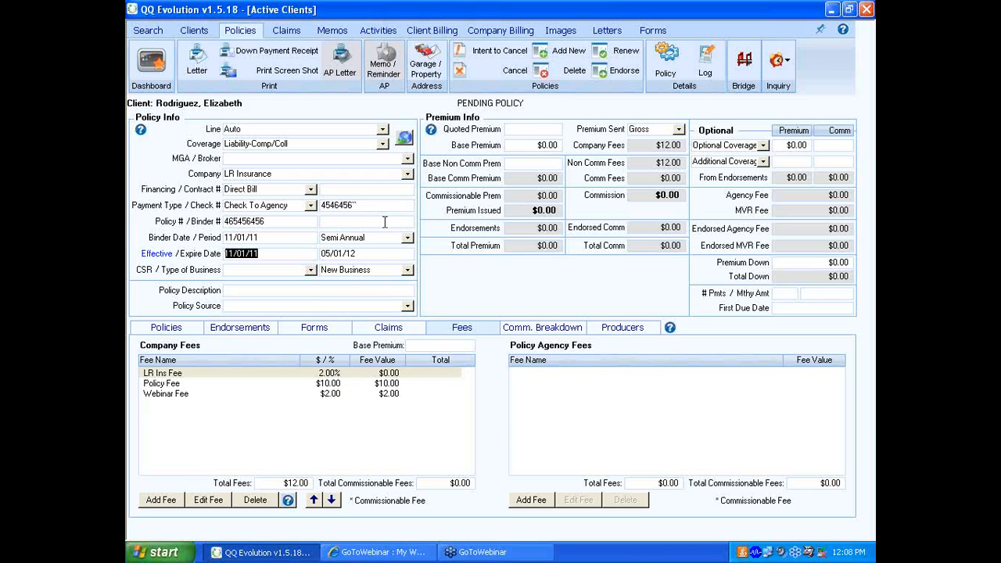
- Set the policy's effective date to 11/16/11
{"action": "type", "text": "11/16/11"}
{"action": "key", "text": "Tab"}
- Assign the logged-in agent as the policy's CSR and keep New Business as the type of business
{"action": "key", "text": "alt+Down"}
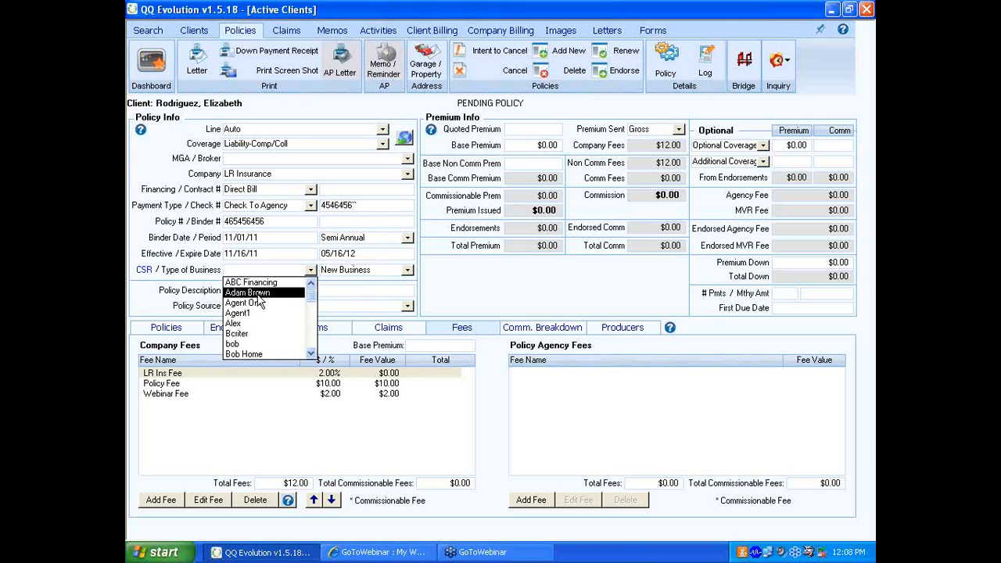
{"action": "type", "text": "llian"}
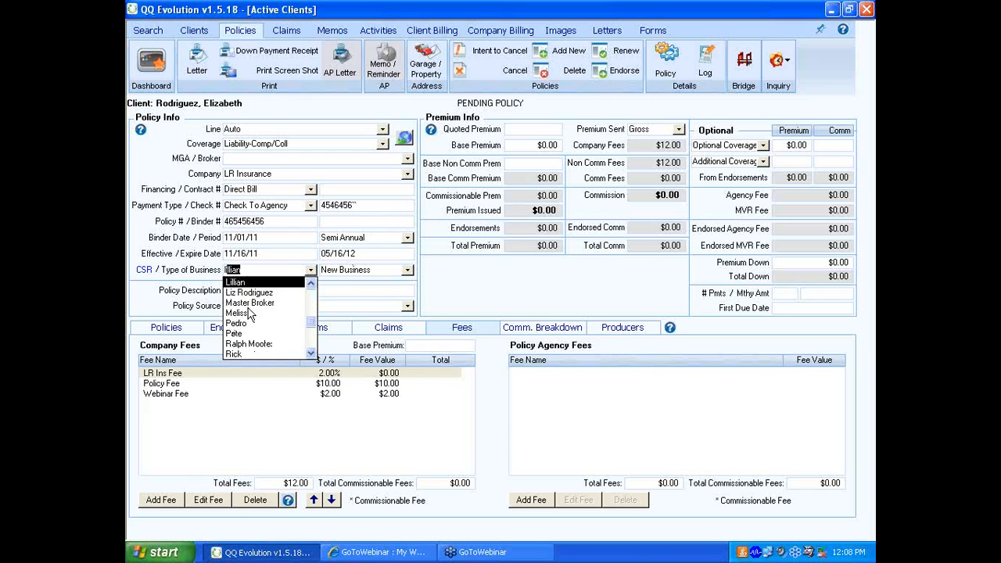
{"action": "left_click", "coordinate": [249, 289]}
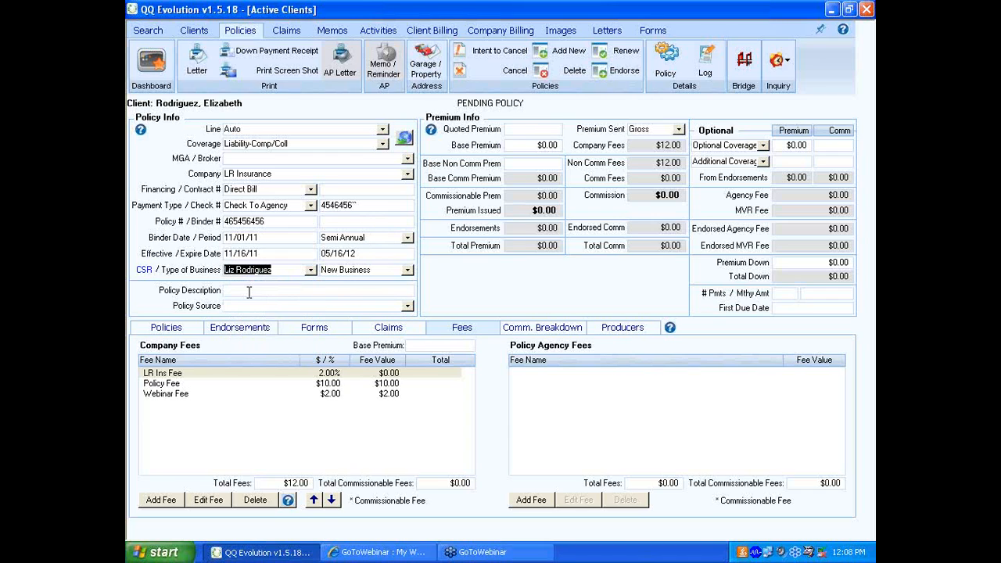
{"action": "left_click", "coordinate": [407, 270]}
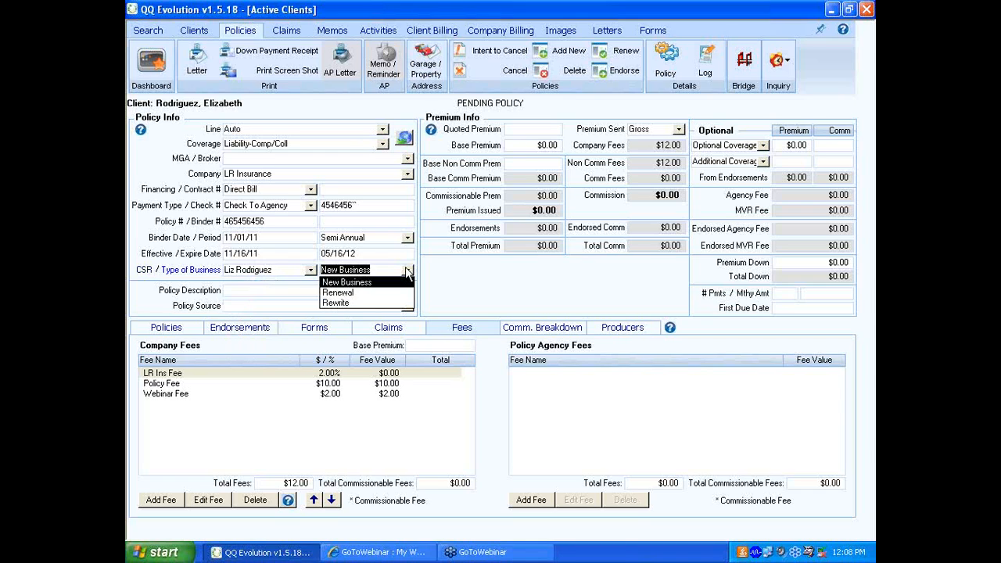
{"action": "left_click", "coordinate": [407, 271]}
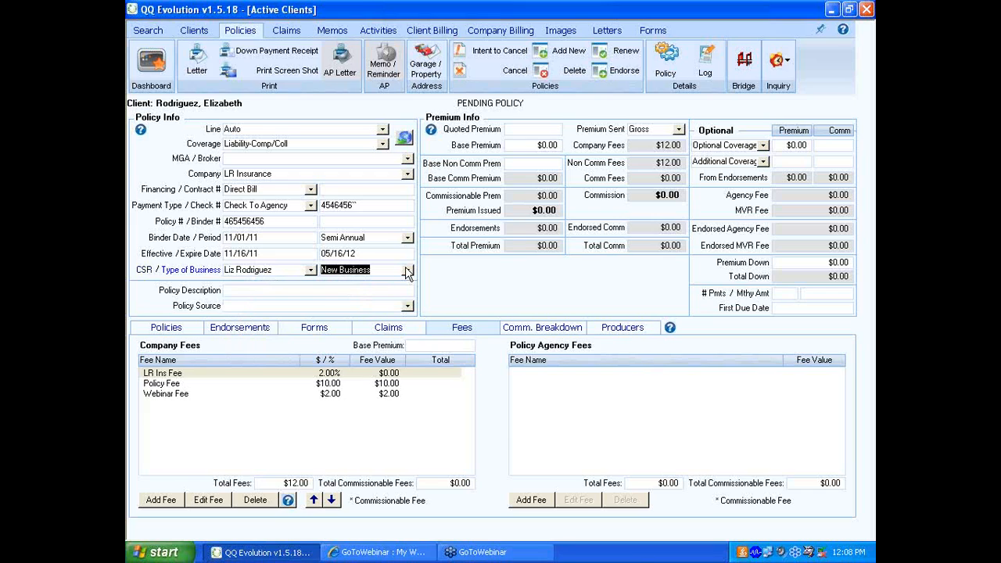
- Enter White Infinity as the policy description
{"action": "key", "text": "Tab"}
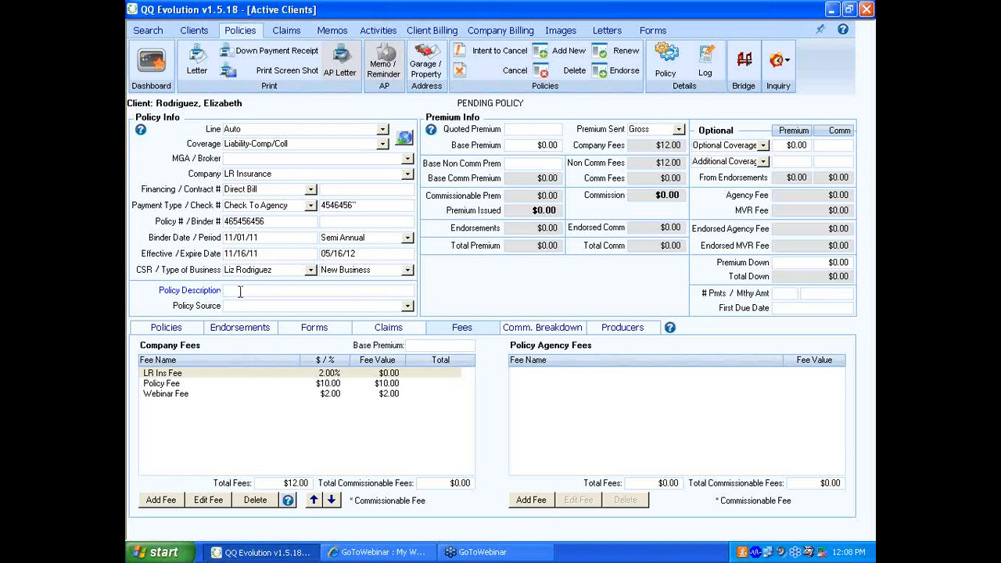
{"action": "type", "text": "White Infinity"}
- Set the policy source to Walk In
{"action": "key", "text": "Tab"}
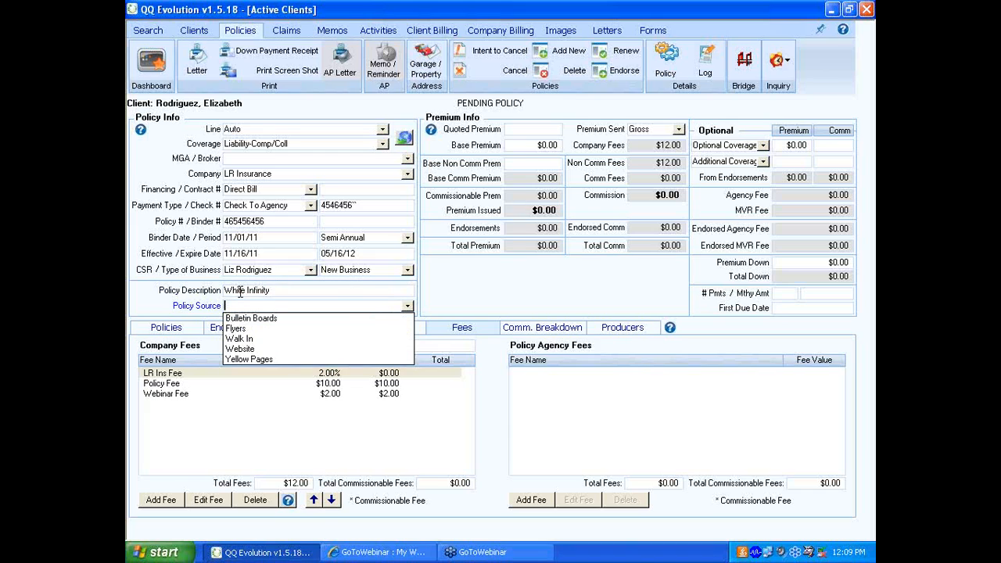
{"action": "key", "text": "Down"}
{"action": "key", "text": "Down"}
{"action": "key", "text": "Down"}
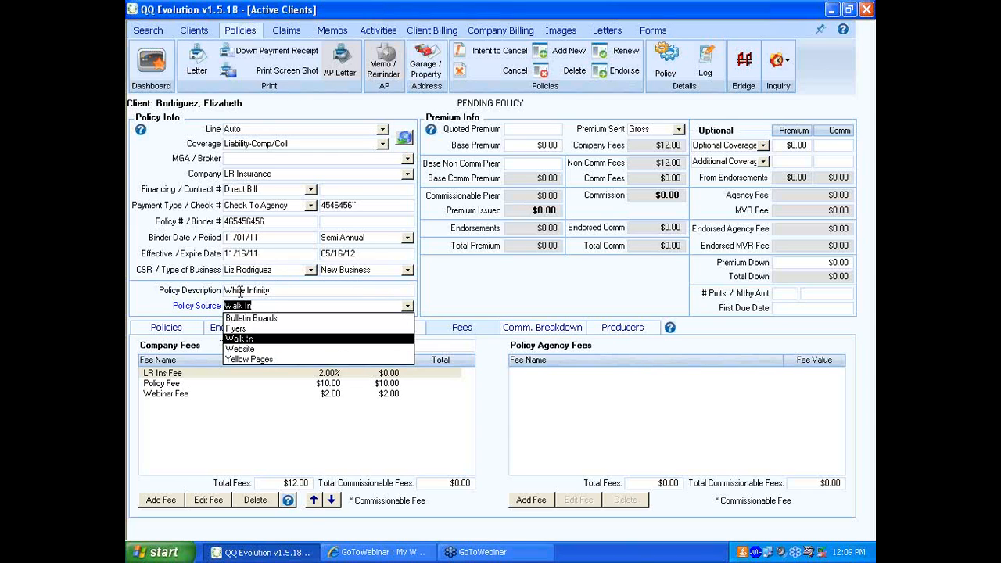
- Set the policy's quoted premium to $1,500.00 and its base premium to $1,200.00
{"action": "key", "text": "Return"}
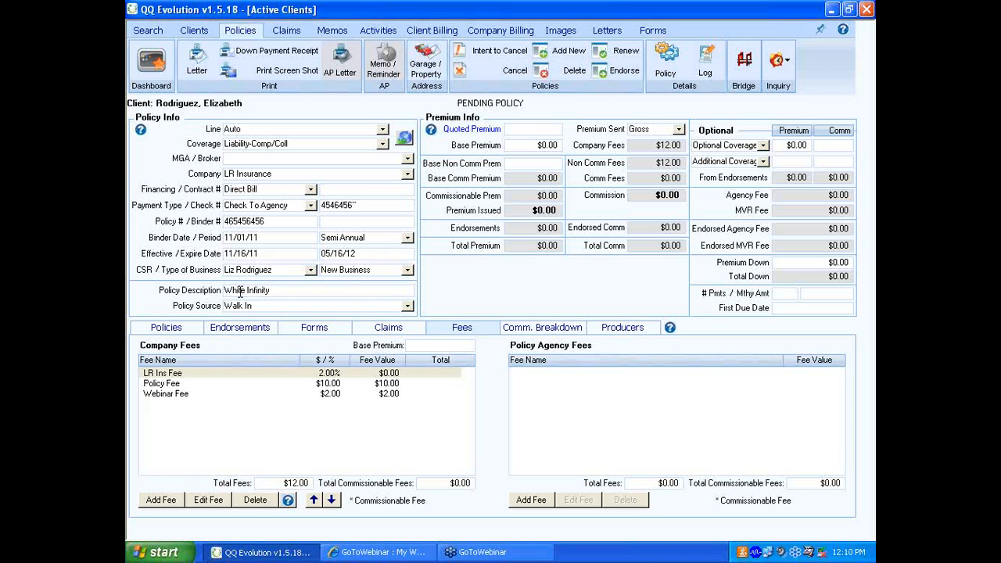
{"action": "type", "text": "1500"}
{"action": "key", "text": "Tab"}
{"action": "type", "text": "1200"}
{"action": "key", "text": "Tab"}
{"action": "key", "text": "Tab"}
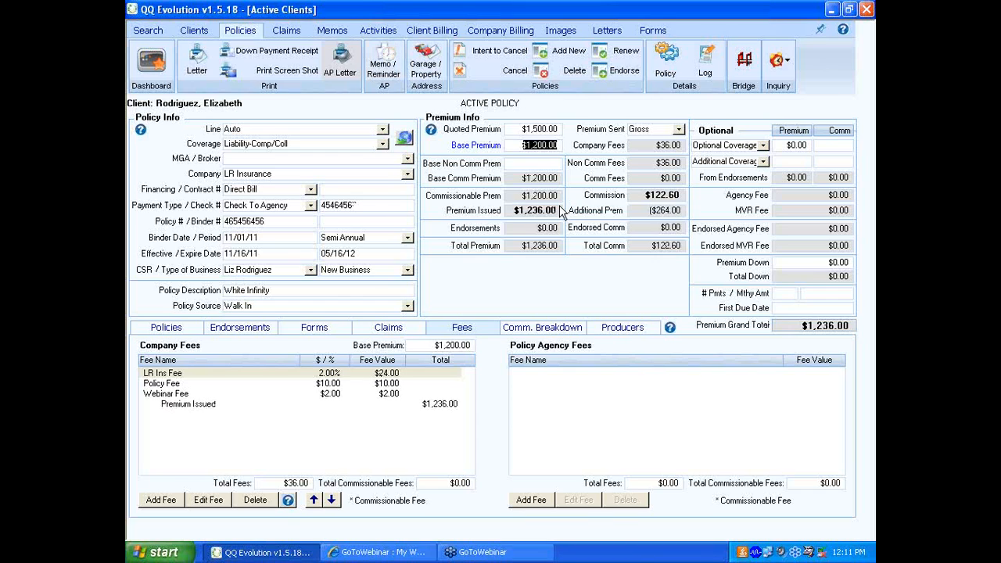
{"action": "left_click", "coordinate": [558, 240]}
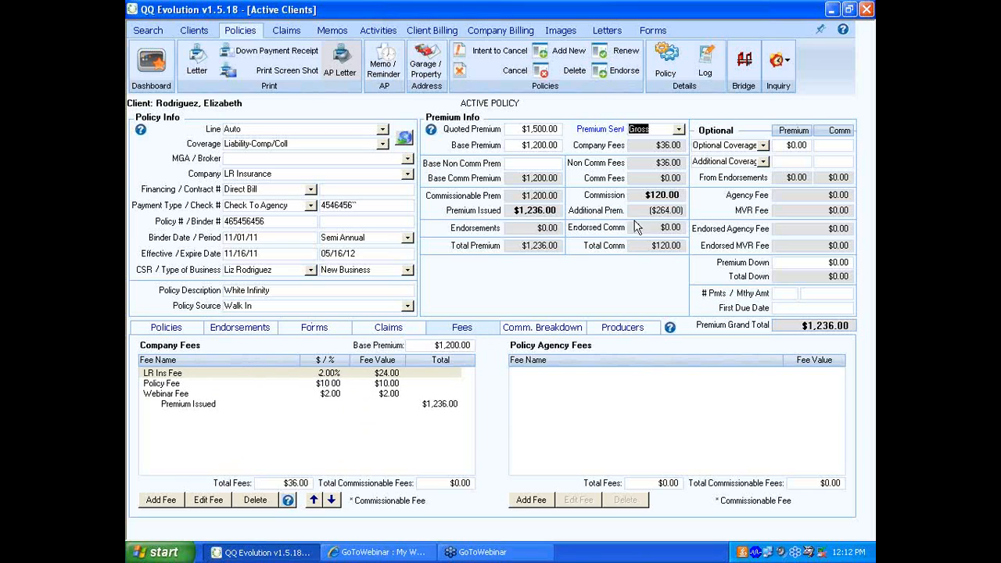
- Delete the LR Ins Fee and the Webinar Fee from the policy's company fees
{"action": "left_click", "coordinate": [322, 376]}
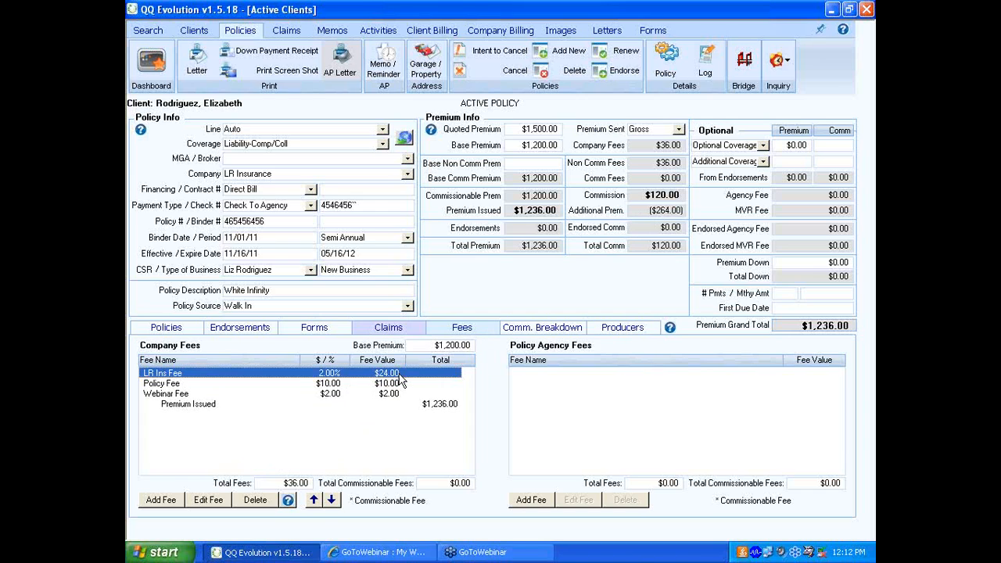
{"action": "left_click", "coordinate": [255, 500]}
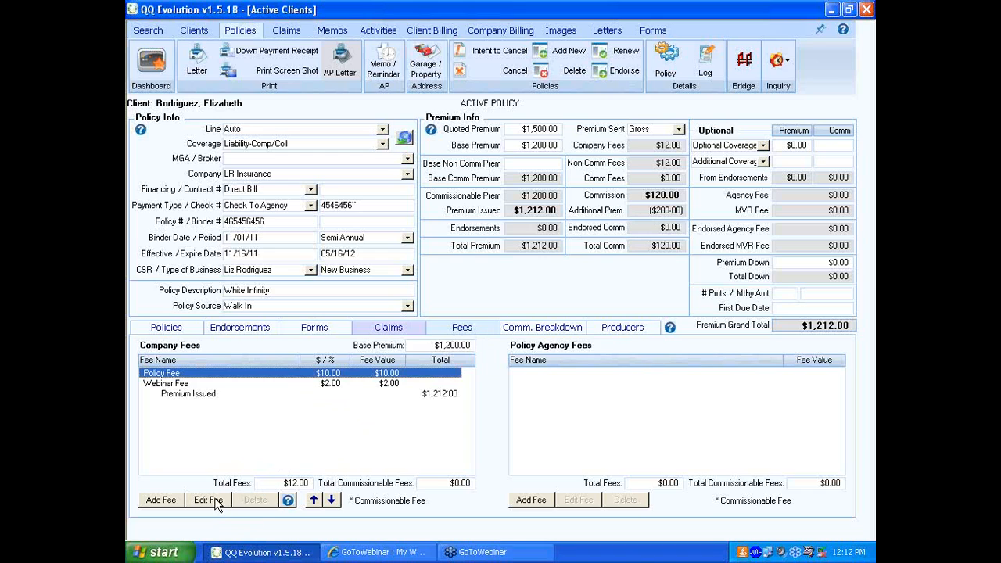
{"action": "left_click", "coordinate": [177, 385]}
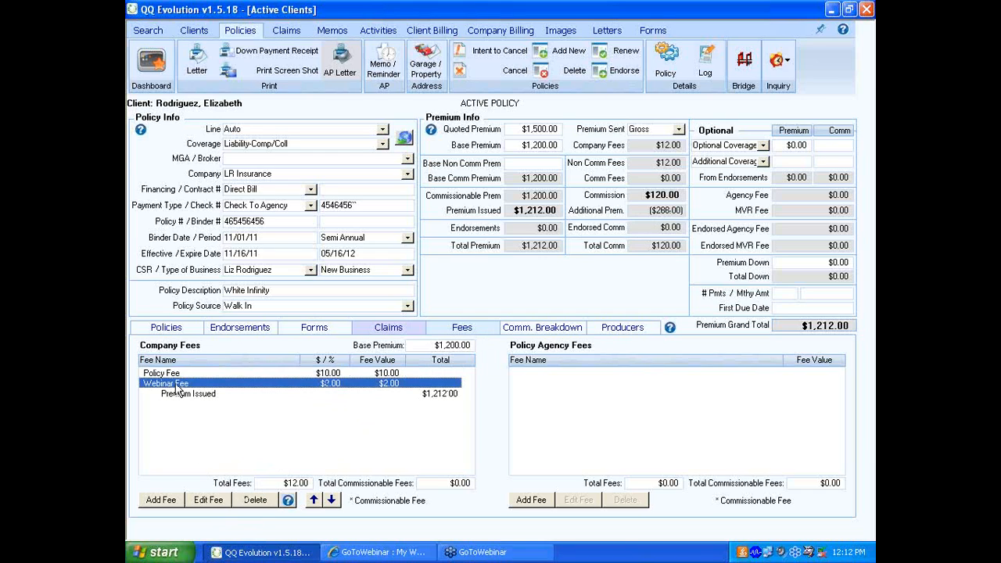
{"action": "left_click", "coordinate": [255, 500]}
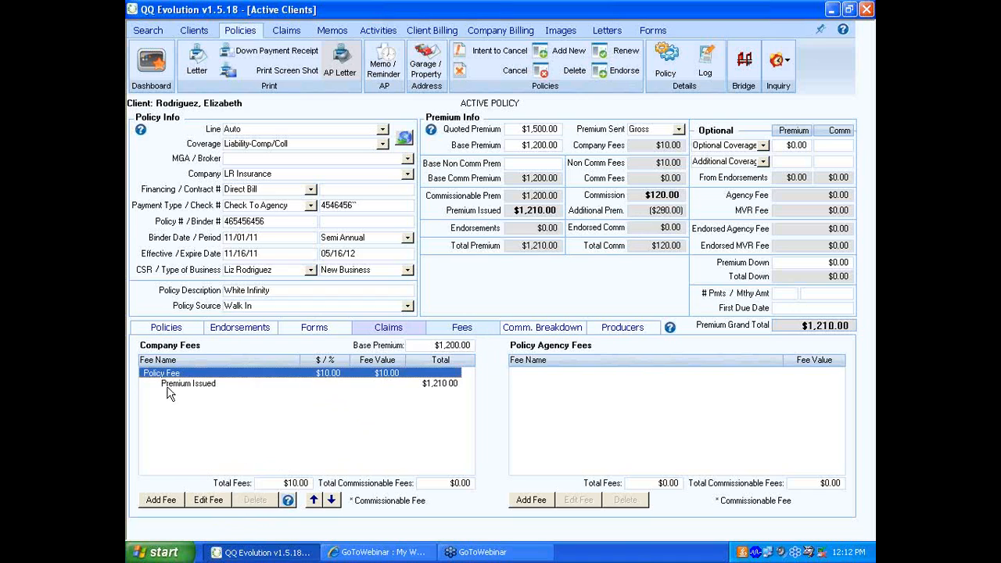
- Add the Gainsco Poly fee to the company fees at its default flat rate of $25
{"action": "left_click", "coordinate": [166, 500]}
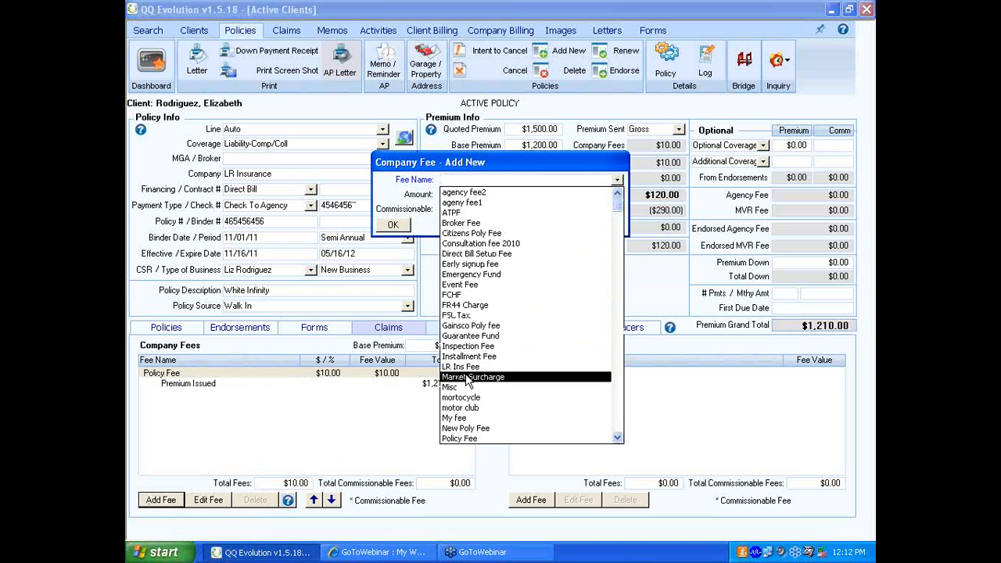
{"action": "left_click", "coordinate": [461, 326]}
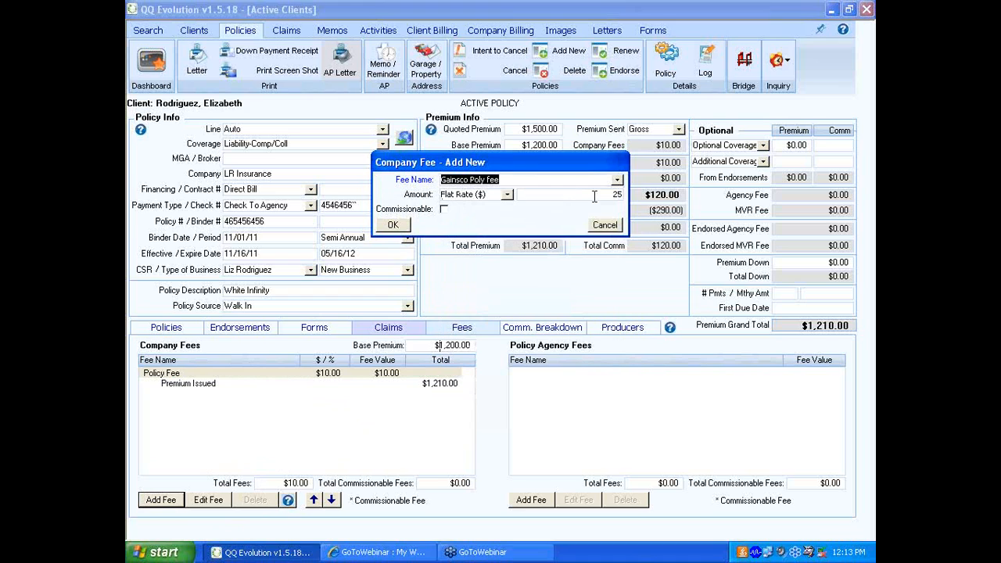
{"action": "left_click", "coordinate": [404, 227]}
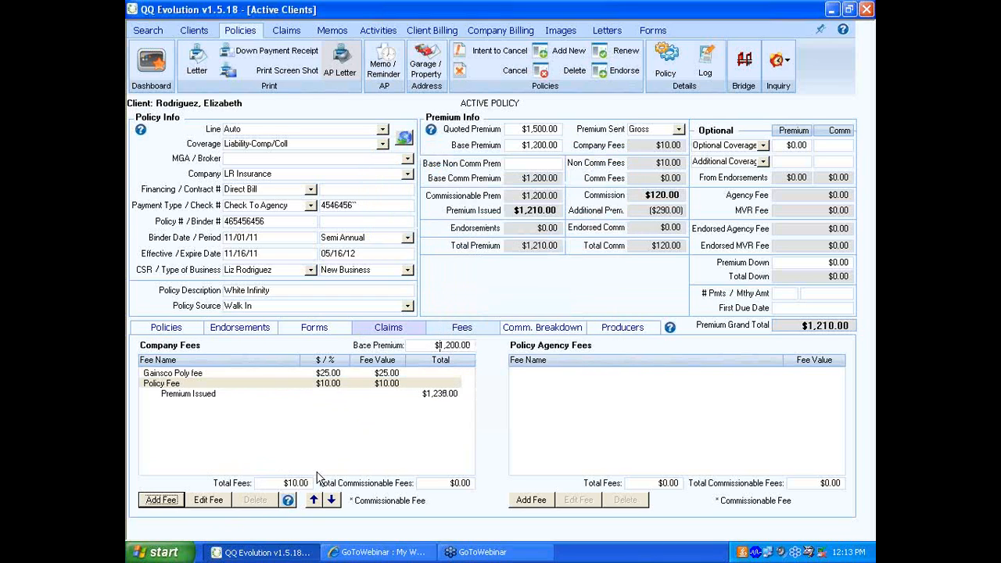
- Set the amount of the company's Policy Fee to a flat $200.00
{"action": "left_click", "coordinate": [327, 374]}
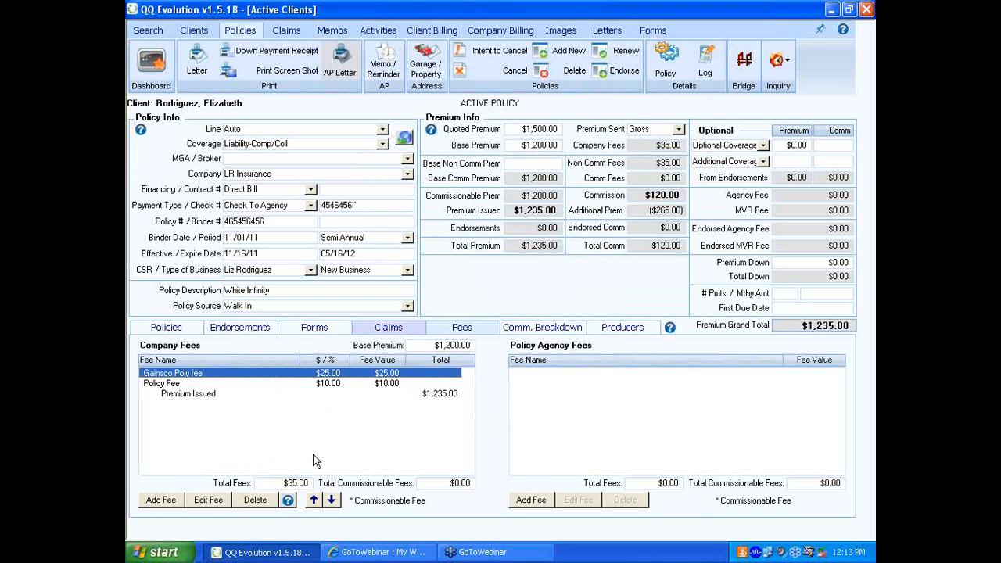
{"action": "left_click", "coordinate": [331, 385]}
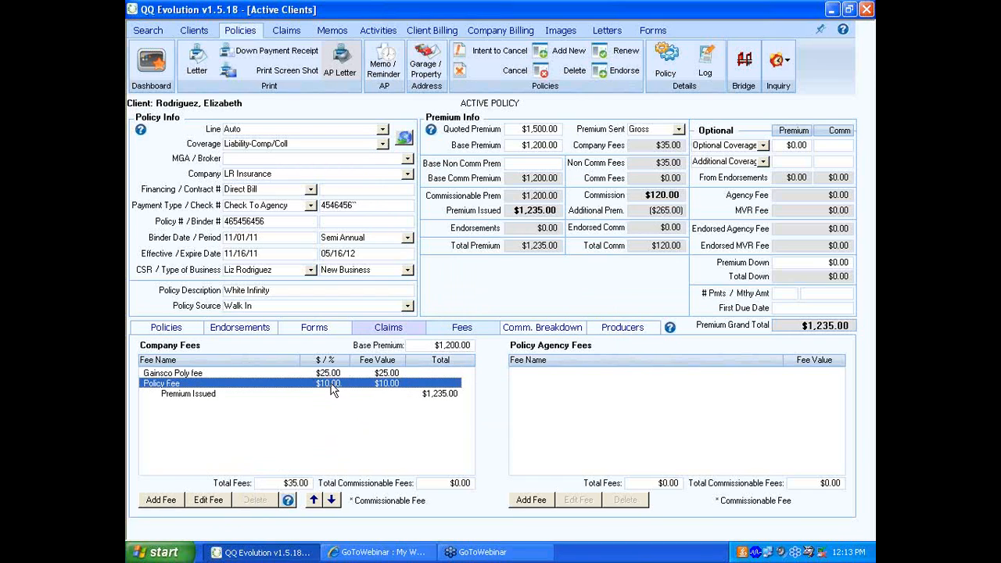
{"action": "left_click", "coordinate": [208, 500]}
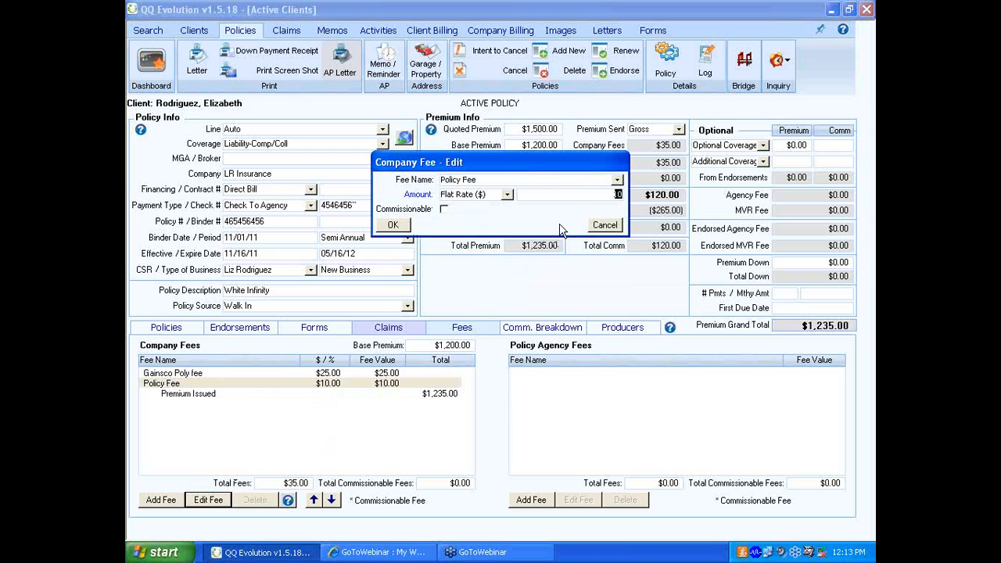
{"action": "type", "text": "200.00"}
{"action": "left_click", "coordinate": [396, 226]}
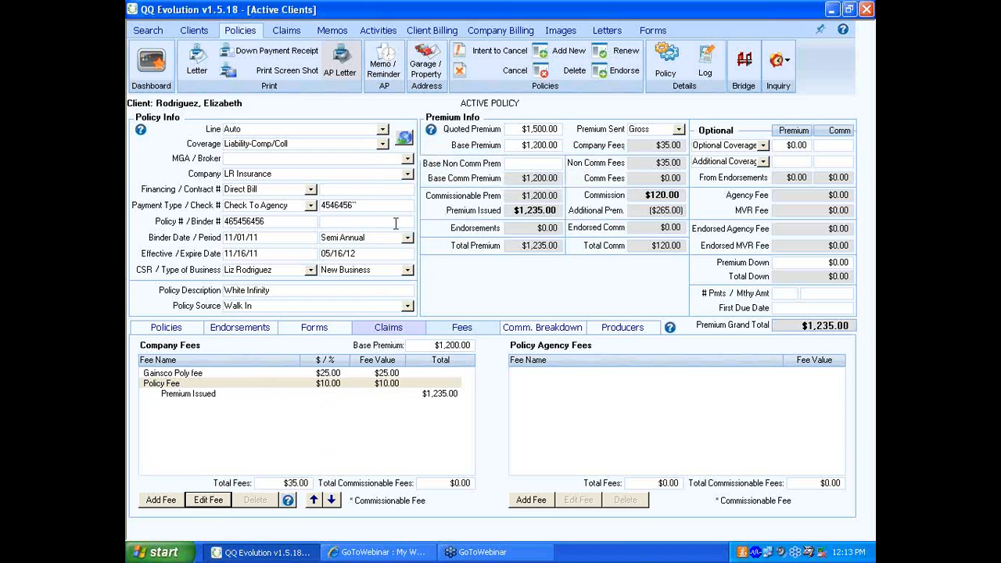
- Set the amount of the Gainsco Poly fee to a flat $75
{"action": "left_click", "coordinate": [323, 443]}
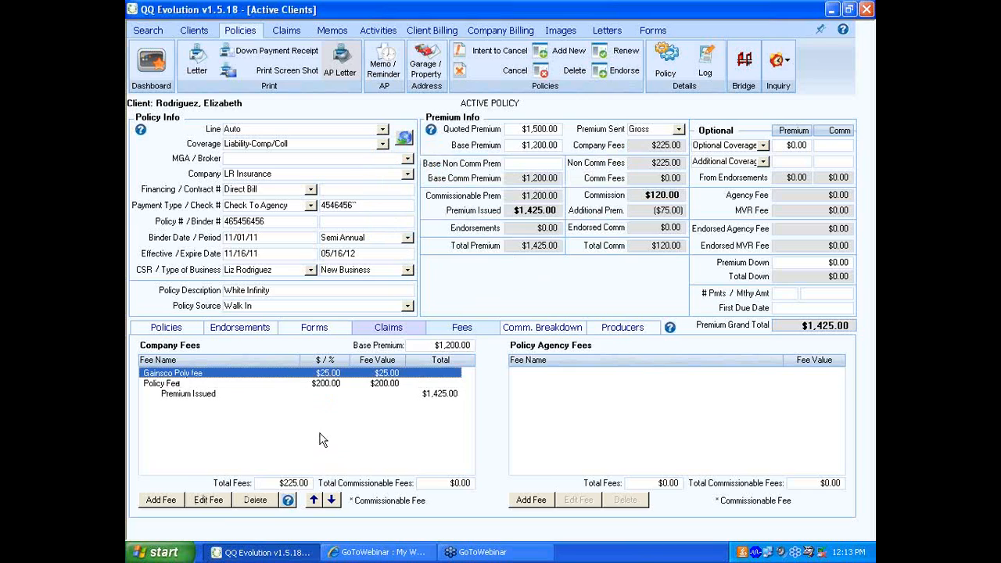
{"action": "left_click", "coordinate": [207, 501]}
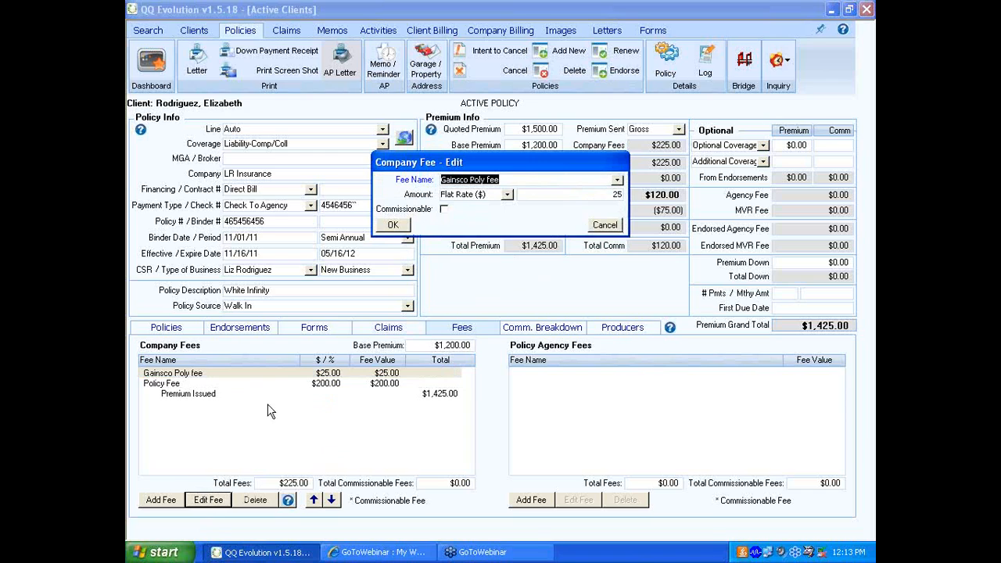
{"action": "left_click_drag", "start_coordinate": [612, 196], "coordinate": [619, 196]}
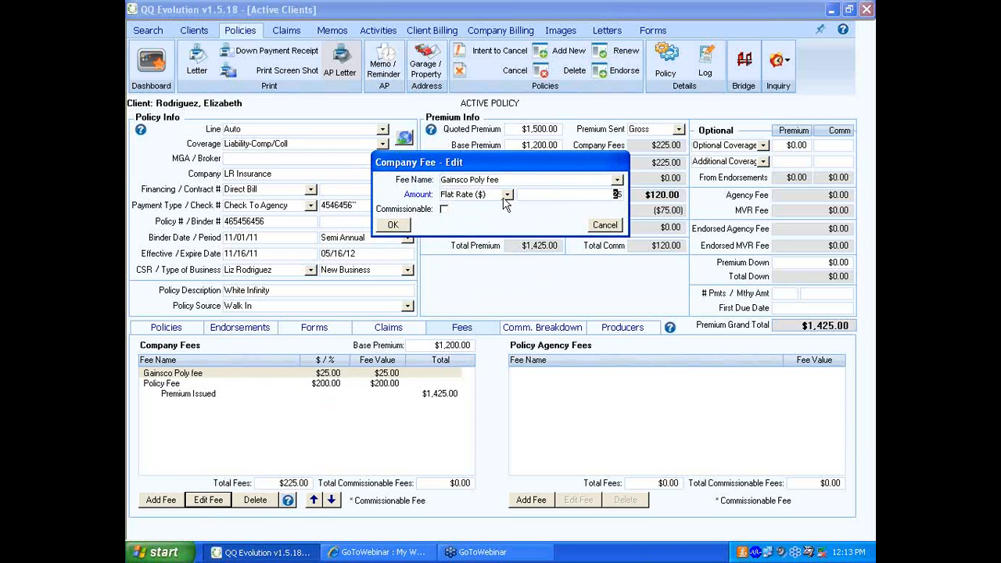
{"action": "type", "text": "7"}
{"action": "left_click", "coordinate": [396, 224]}
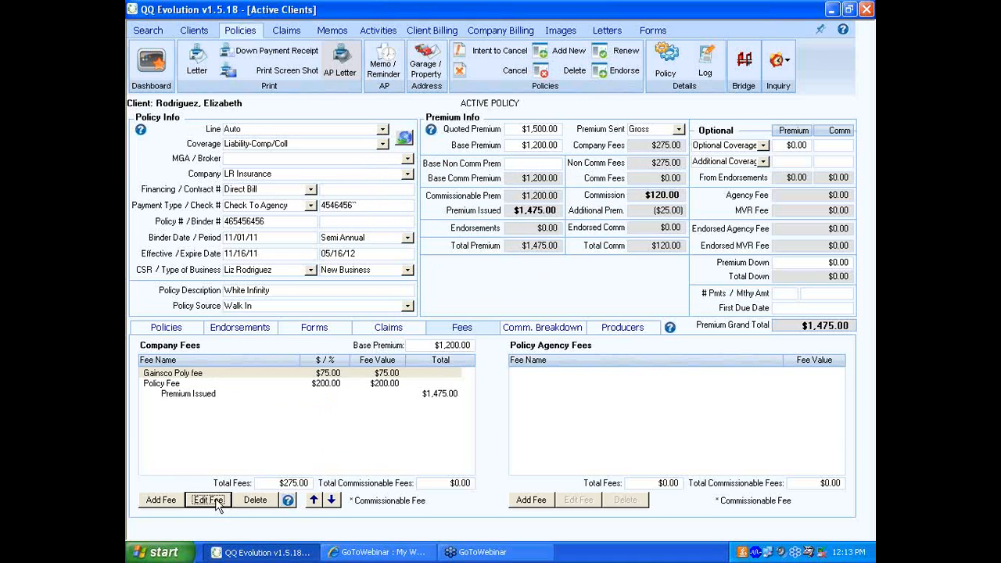
- Add a Broker Fee of 25 percent to the policy's company fees
{"action": "left_click", "coordinate": [159, 500]}
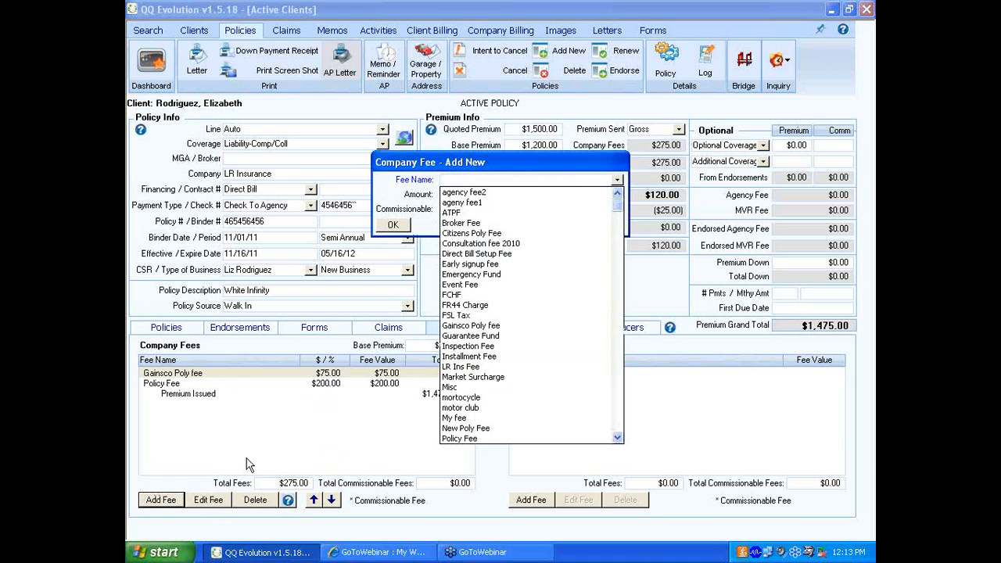
{"action": "left_click", "coordinate": [469, 223]}
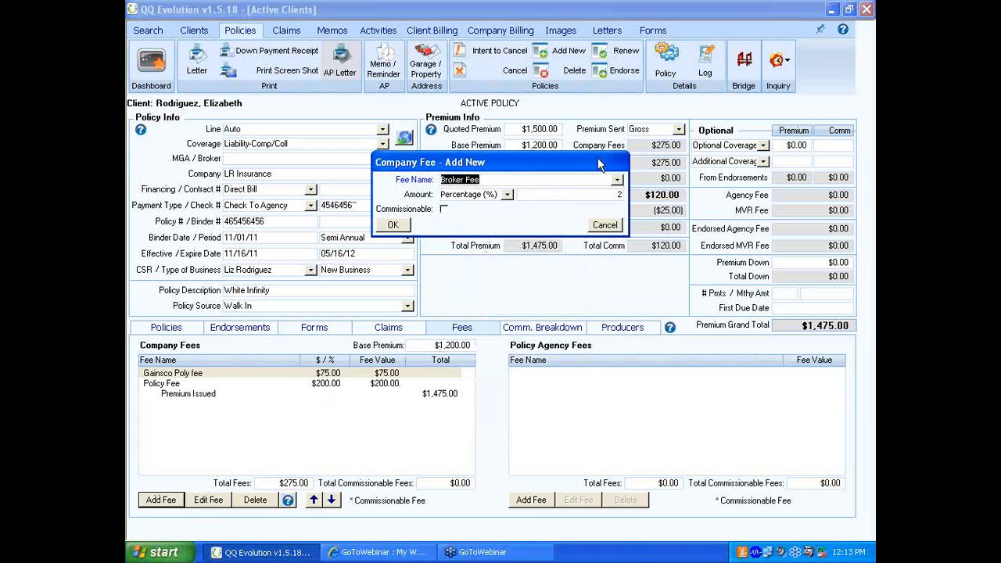
{"action": "left_click", "coordinate": [617, 194]}
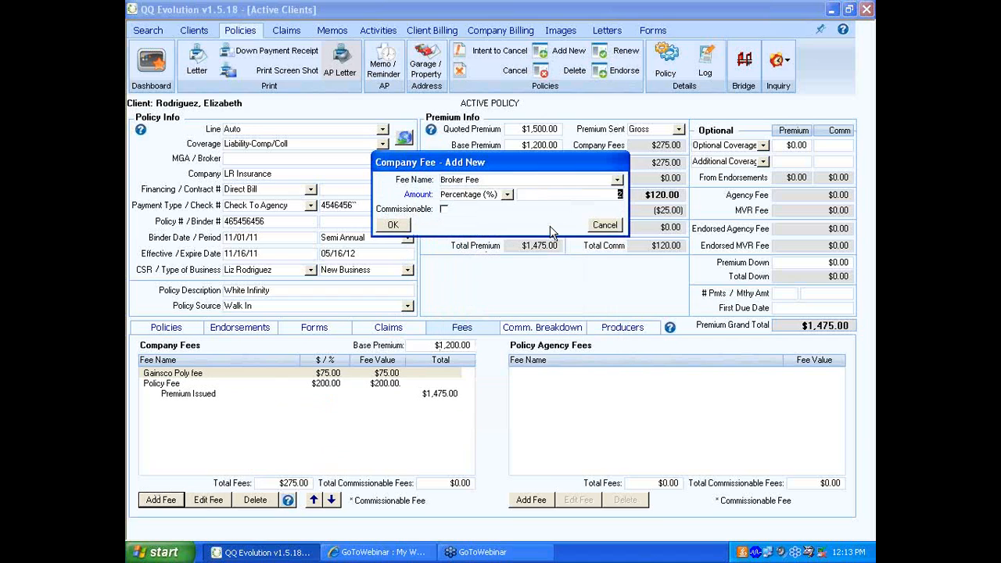
{"action": "type", "text": "25"}
{"action": "left_click", "coordinate": [394, 225]}
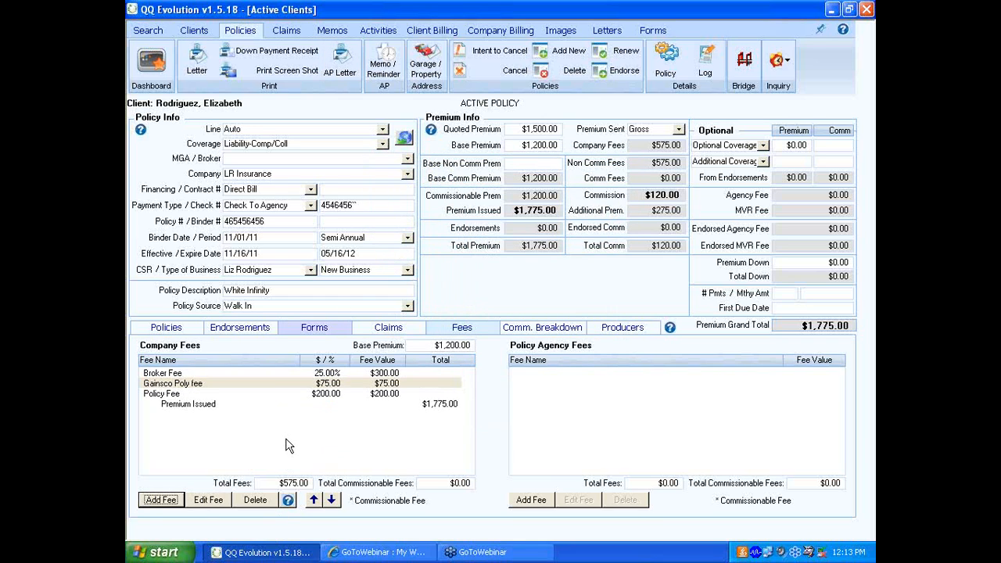
- Add the MVR Fee with its default amount of $10.00 to the policy's agency fees
{"action": "left_click", "coordinate": [351, 393]}
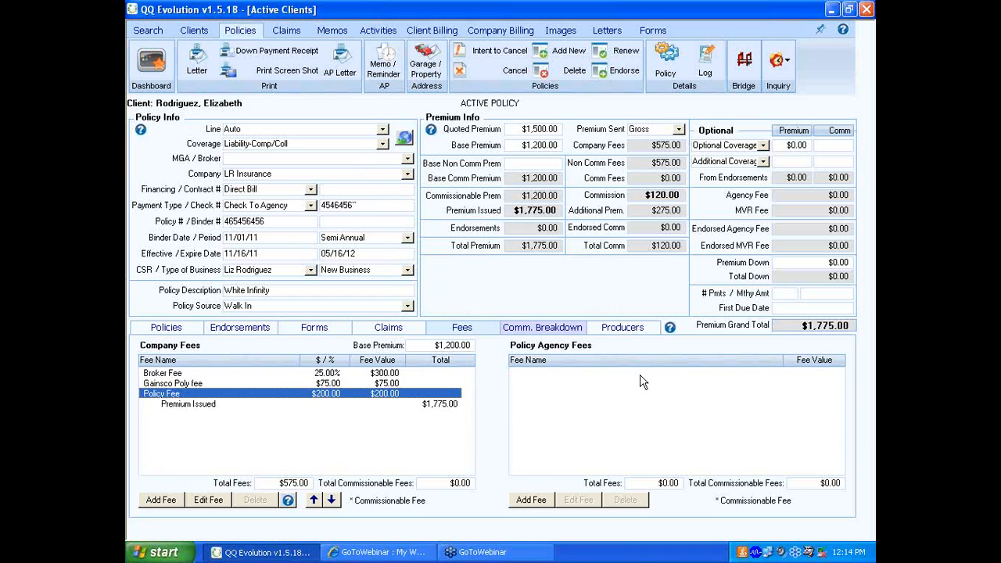
{"action": "left_click", "coordinate": [539, 500]}
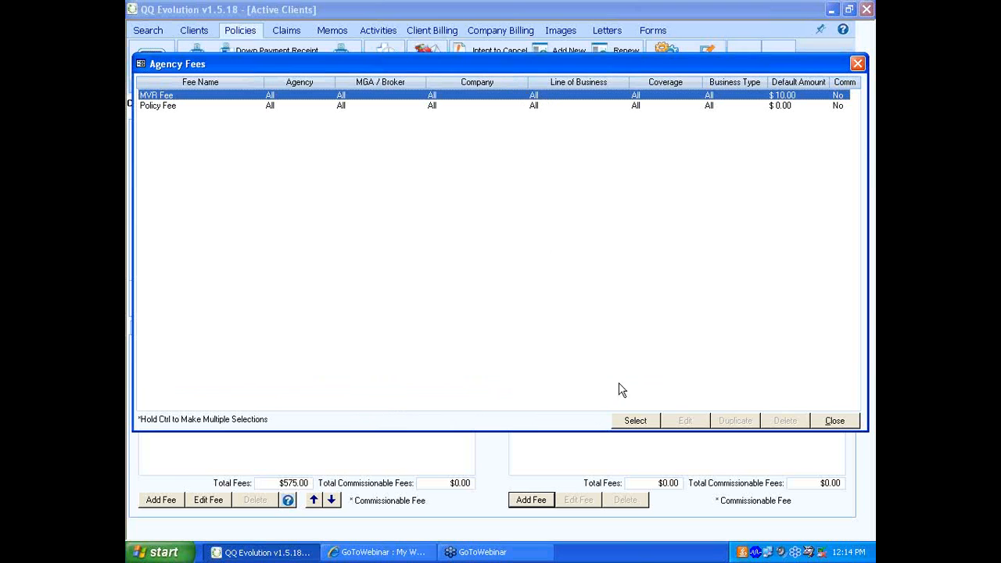
{"action": "left_click", "coordinate": [635, 420]}
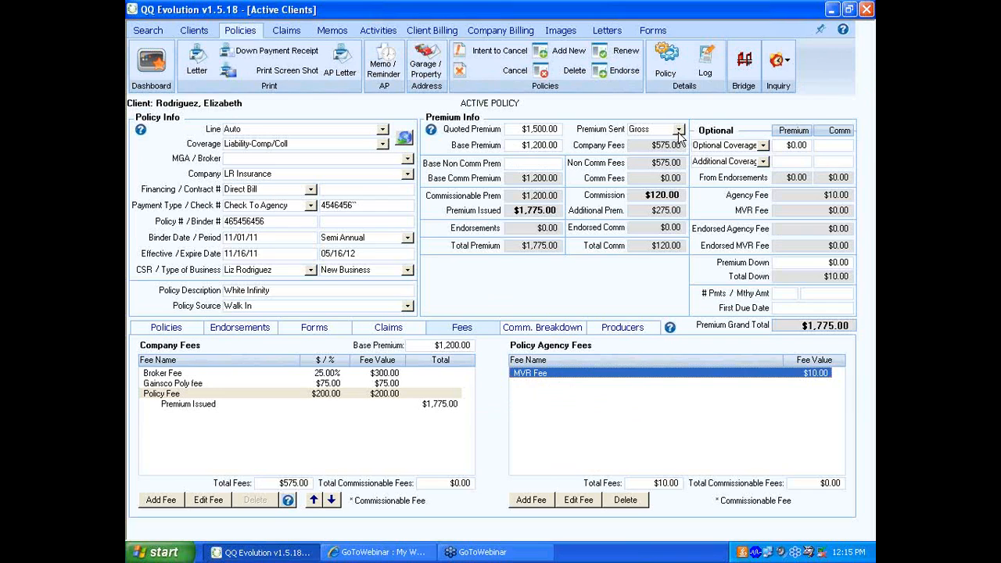
- Try Net as the Premium Sent setting and return it to Gross, accepting the change
{"action": "left_click", "coordinate": [678, 131]}
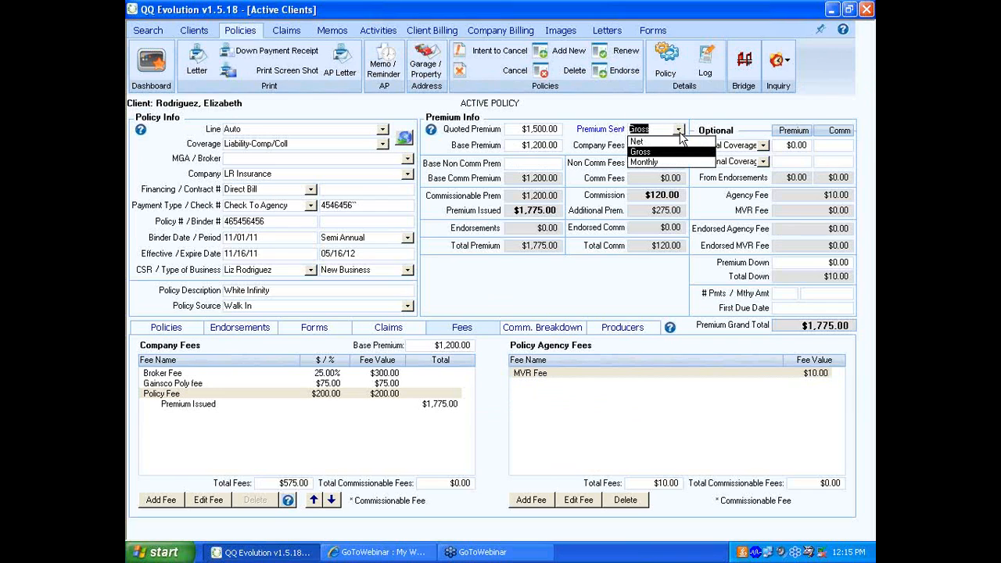
{"action": "left_click", "coordinate": [674, 142]}
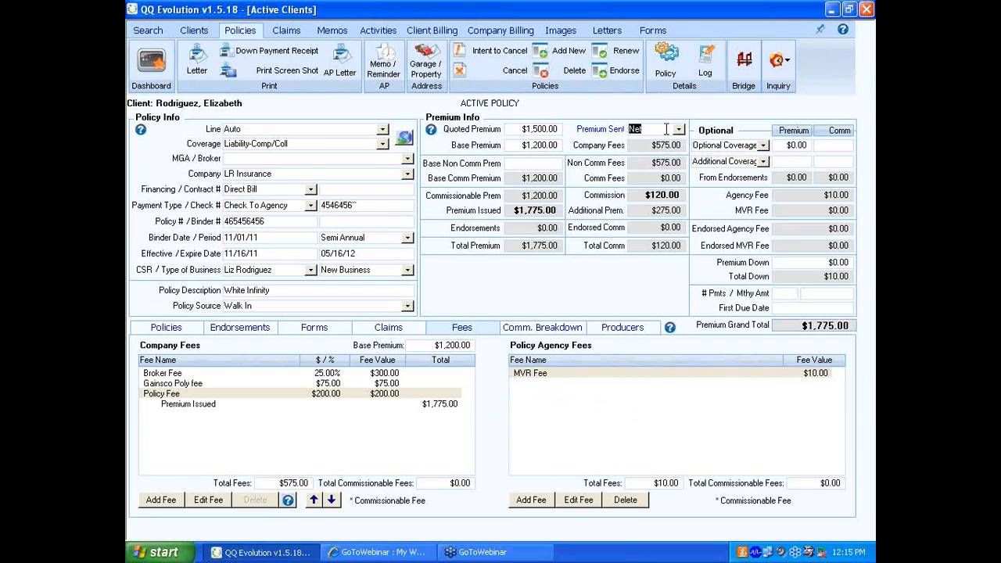
{"action": "left_click", "coordinate": [679, 130]}
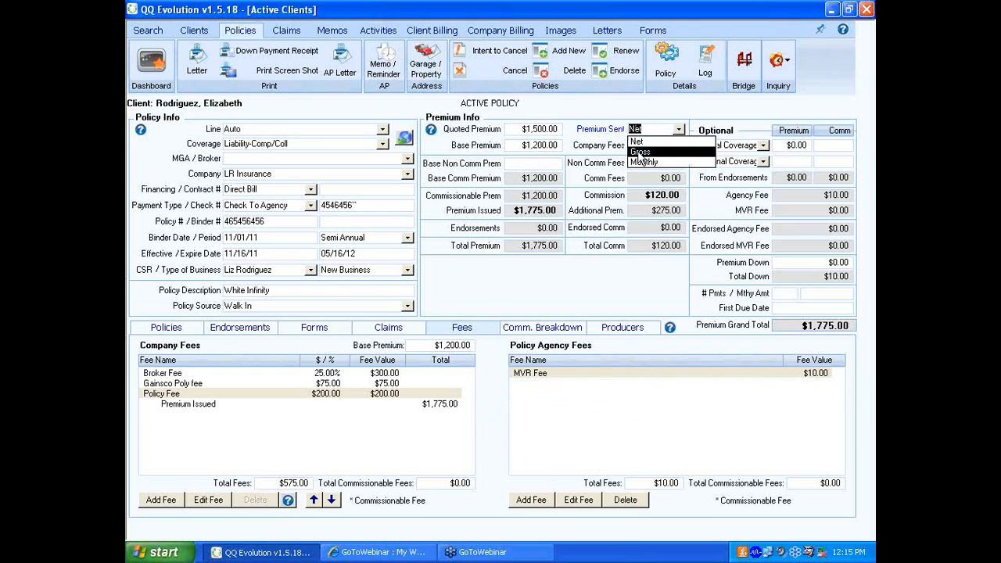
{"action": "left_click", "coordinate": [642, 152]}
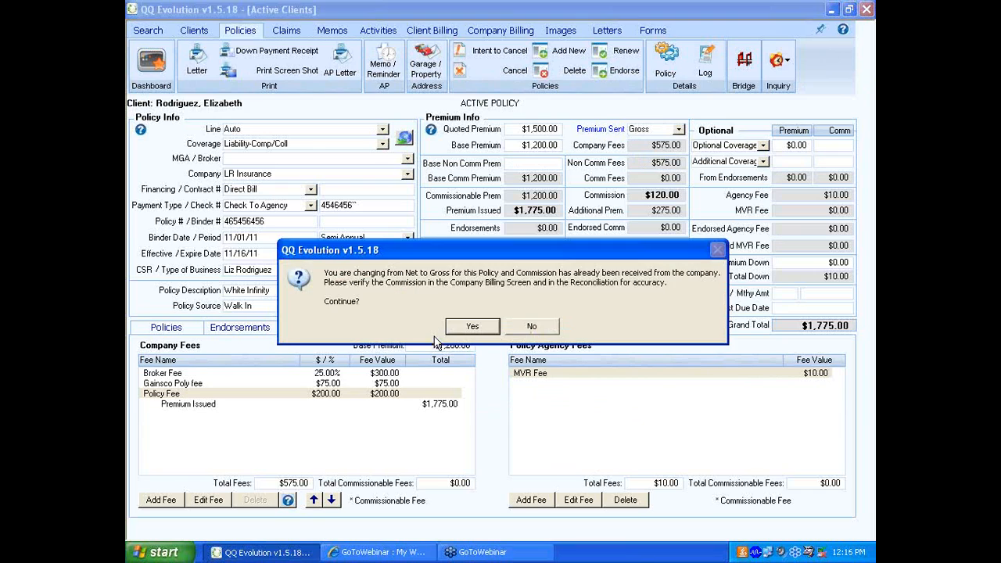
{"action": "left_click", "coordinate": [463, 329]}
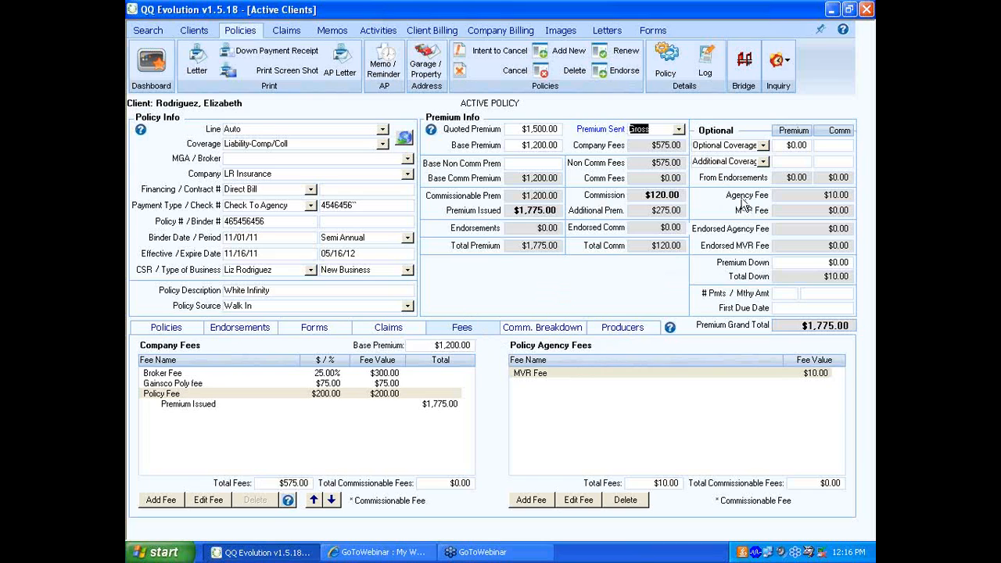
{"action": "left_click", "coordinate": [763, 145]}
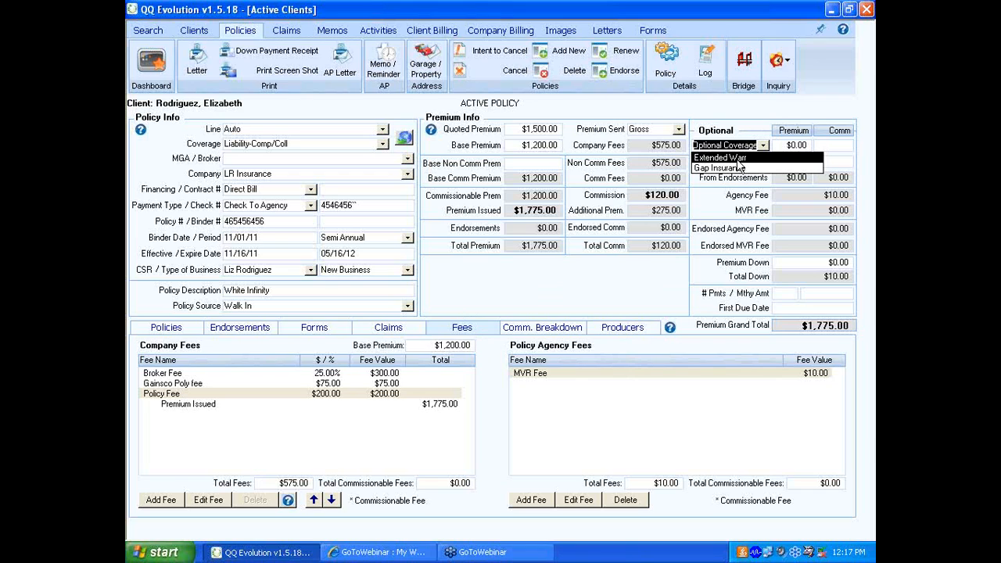
{"action": "left_click", "coordinate": [740, 167]}
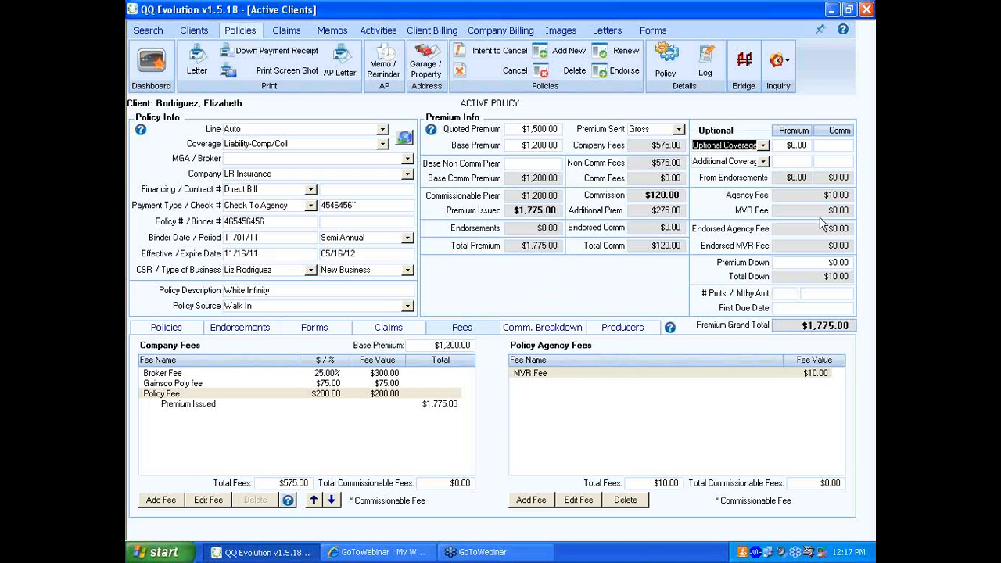
- Set the premium down payment to $100 and bring up the down payment receipt values
{"action": "left_click", "coordinate": [820, 262]}
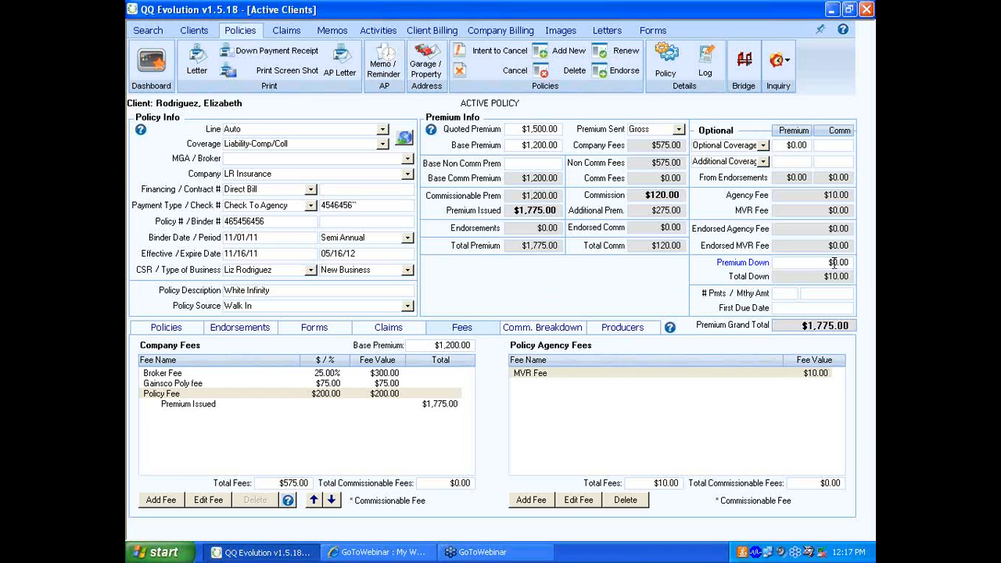
{"action": "left_click", "coordinate": [834, 263]}
{"action": "type", "text": "100"}
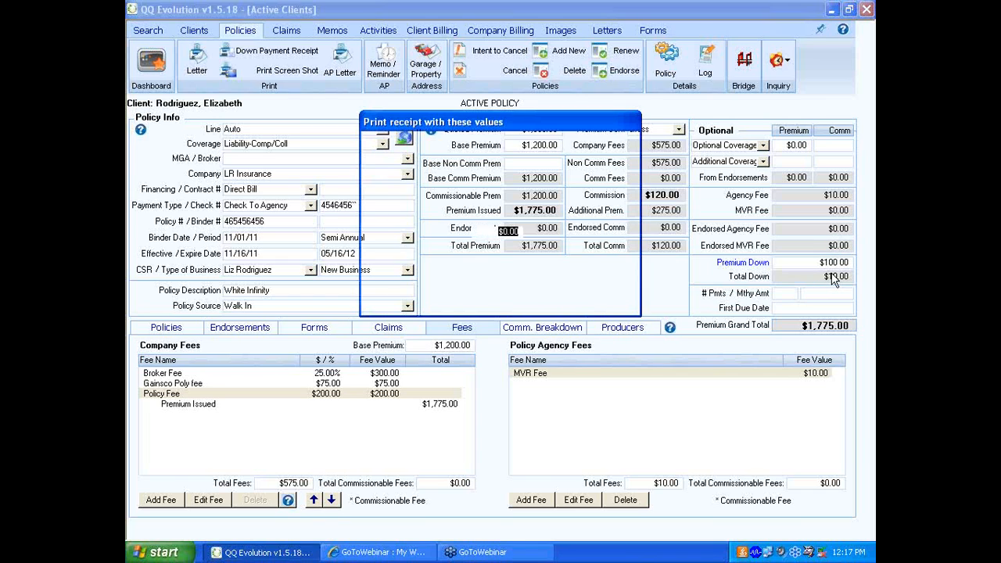
{"action": "left_click_drag", "start_coordinate": [557, 125], "coordinate": [610, 195]}
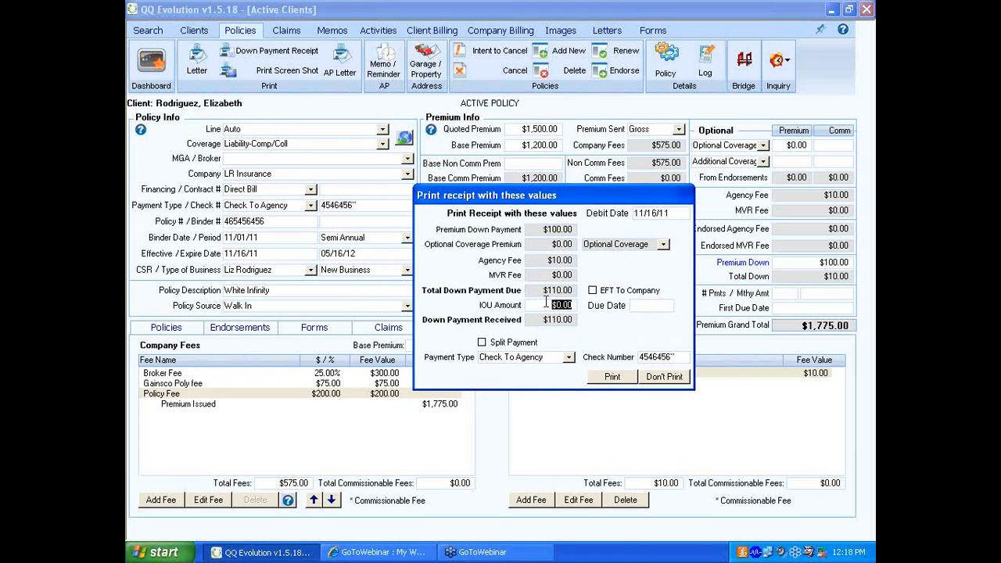
- Try an IOU amount of $50.00 on the down payment receipt and return it to $0.00
{"action": "type", "text": "50.00"}
{"action": "left_click", "coordinate": [636, 306]}
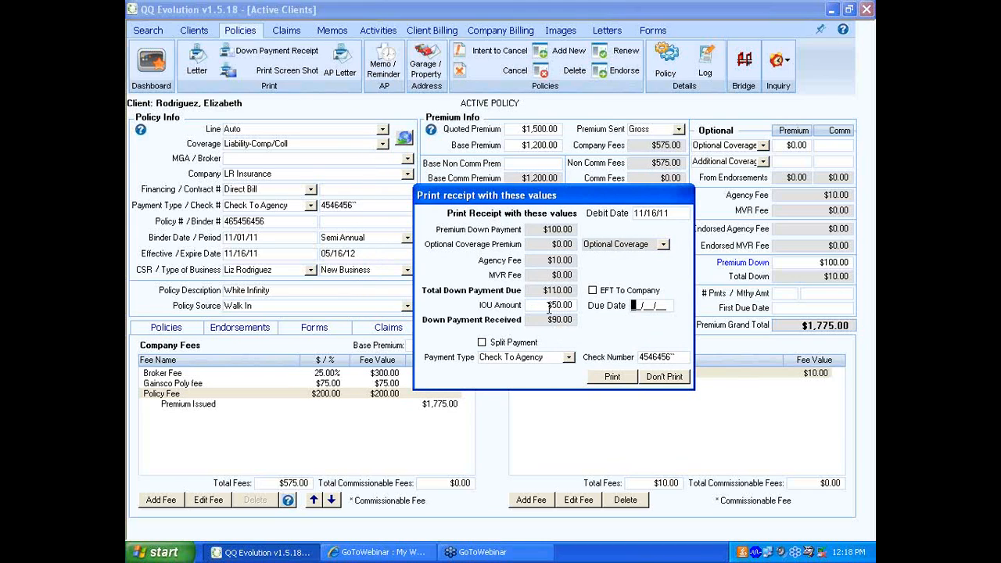
{"action": "left_click", "coordinate": [549, 307]}
{"action": "type", "text": "0"}
{"action": "key", "text": "Tab"}
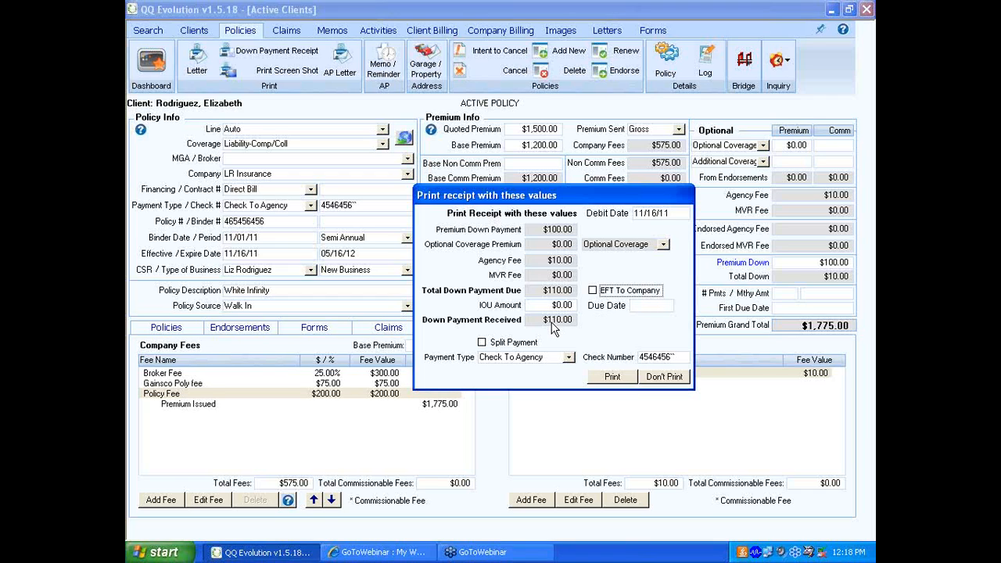
- Examine the payment types offered for each part of a split down payment, and cancel the split
{"action": "left_click", "coordinate": [482, 343]}
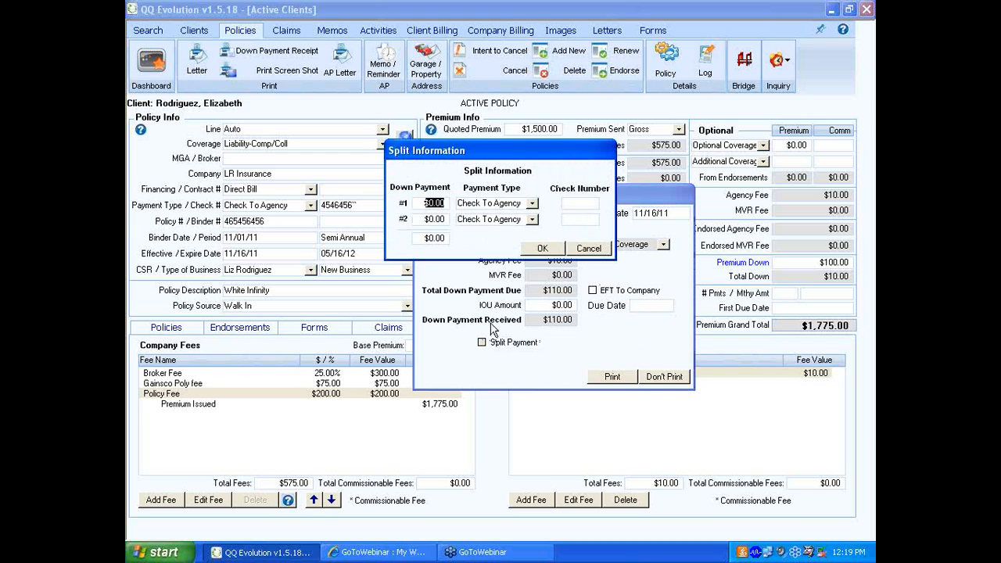
{"action": "left_click", "coordinate": [428, 201]}
{"action": "left_click", "coordinate": [533, 205]}
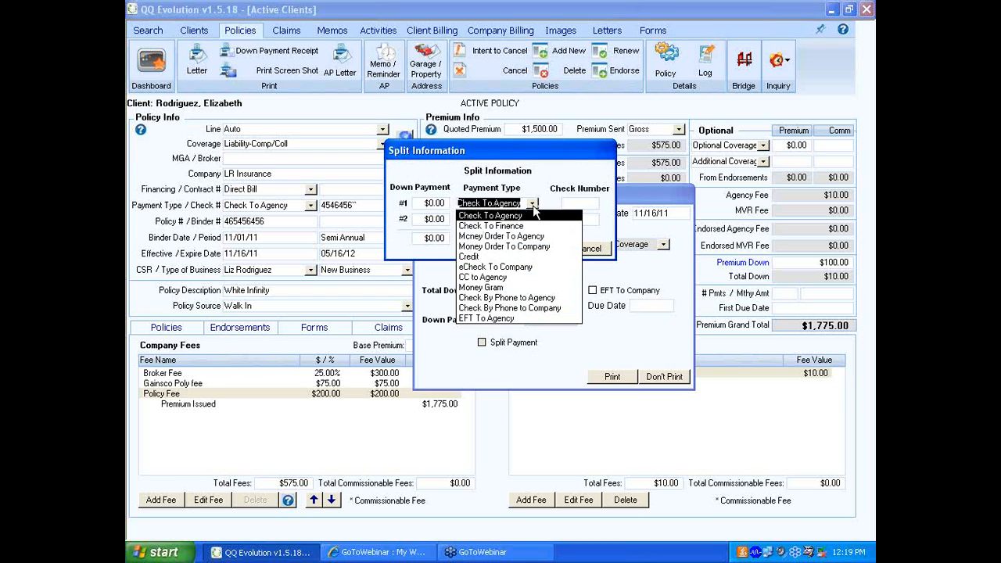
{"action": "left_click", "coordinate": [533, 205]}
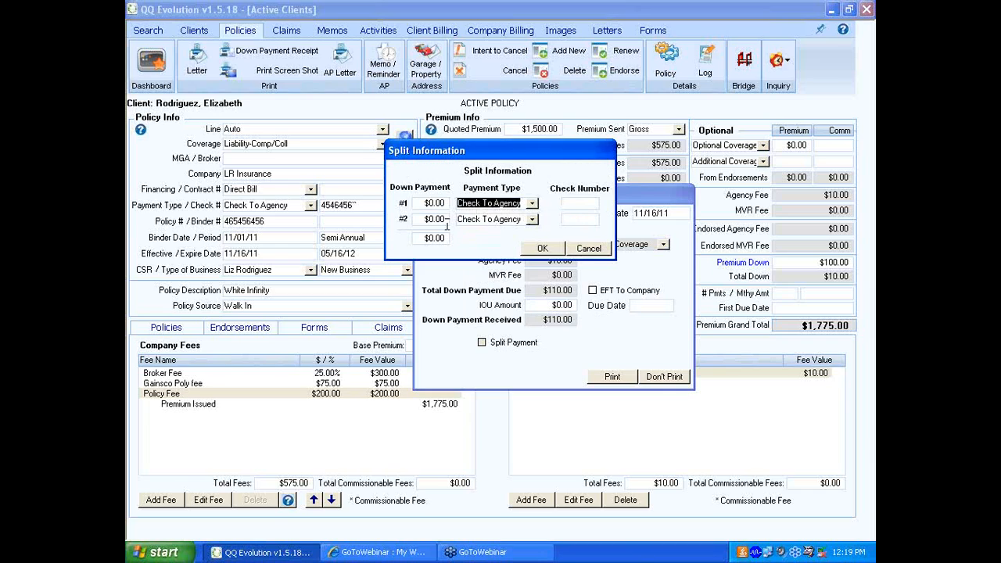
{"action": "left_click", "coordinate": [532, 220]}
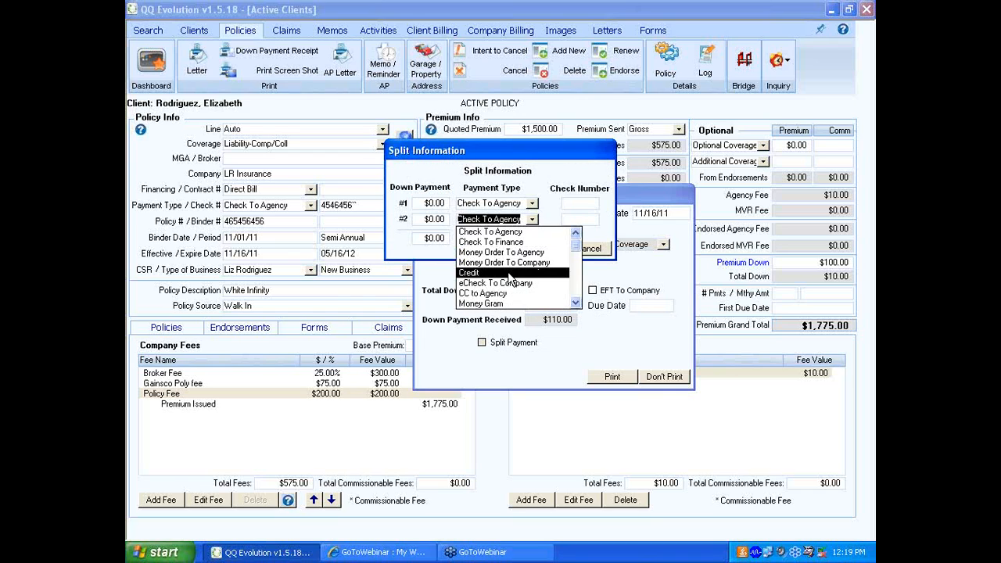
{"action": "left_click", "coordinate": [533, 221]}
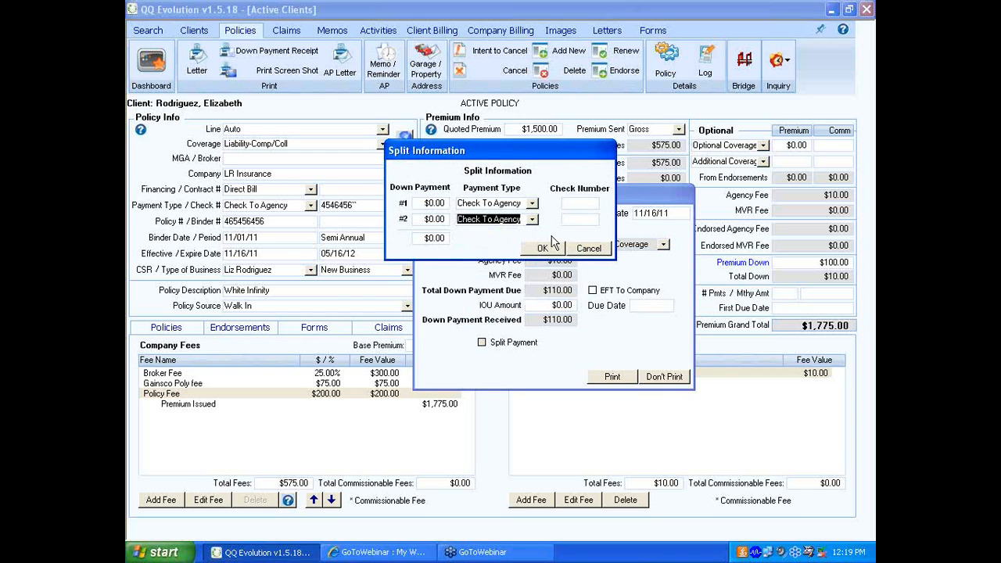
{"action": "left_click", "coordinate": [583, 249]}
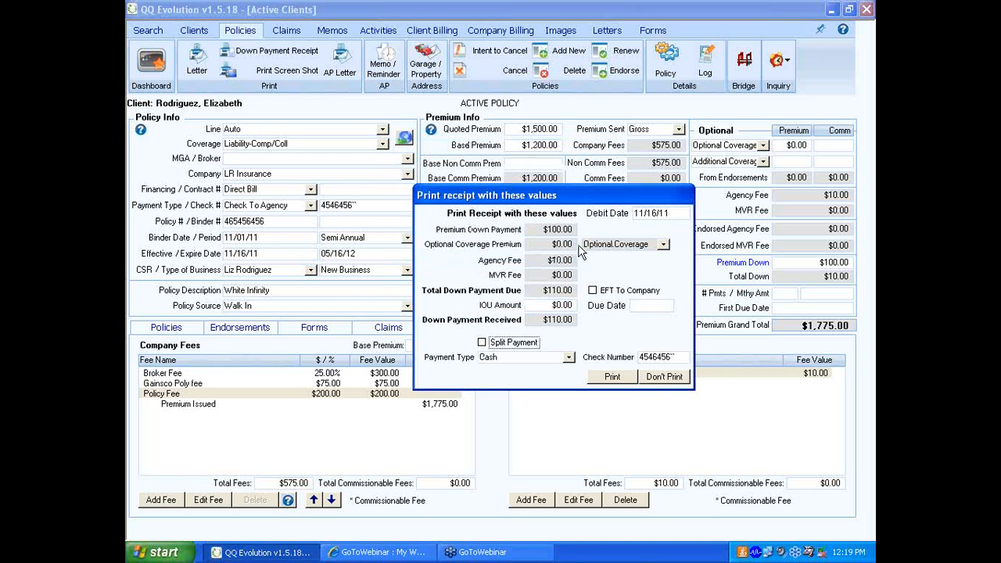
- Keep Cash as the down payment's payment type and accept the receipt values without printing
{"action": "left_click", "coordinate": [570, 358]}
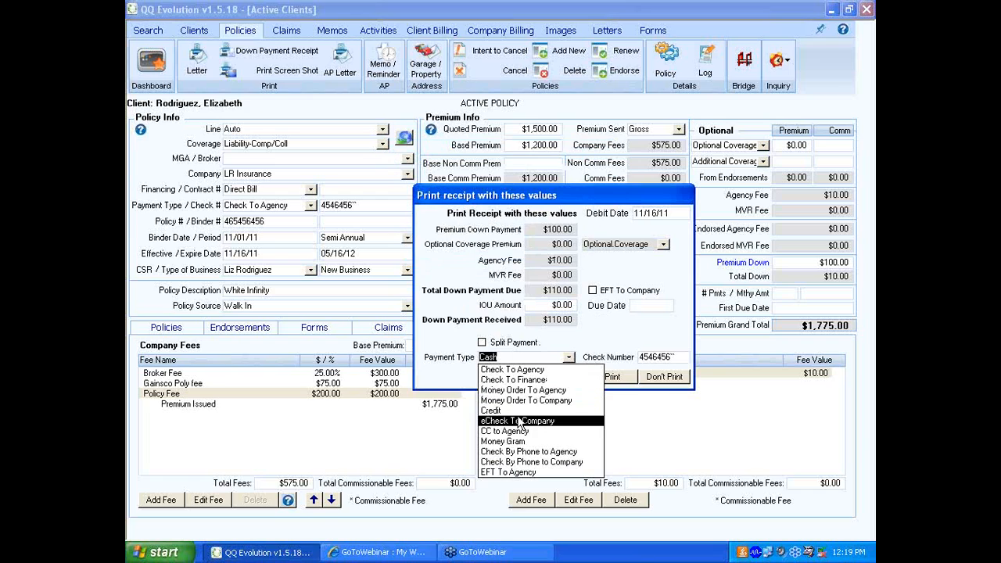
{"action": "left_click", "coordinate": [575, 338]}
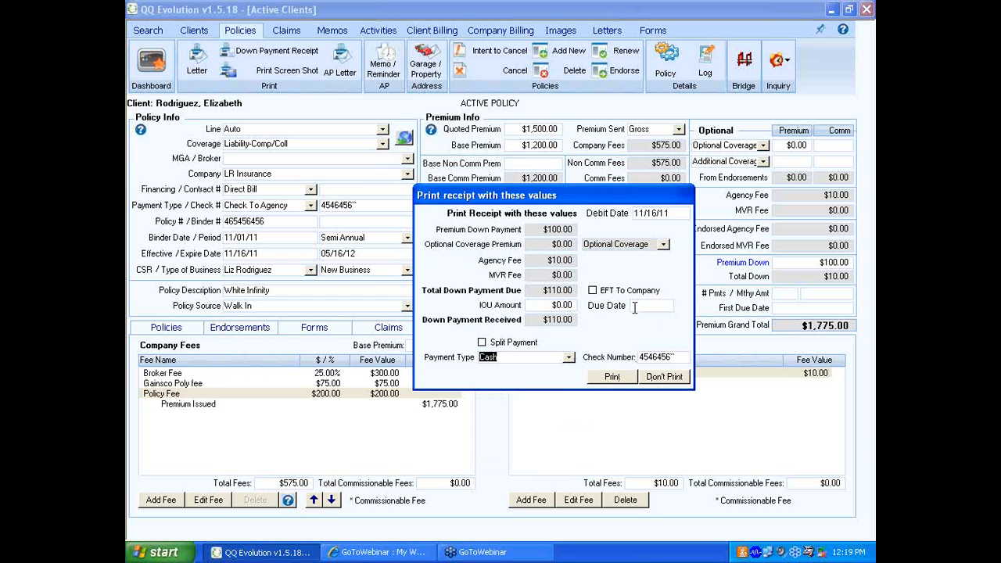
{"action": "left_click", "coordinate": [671, 376]}
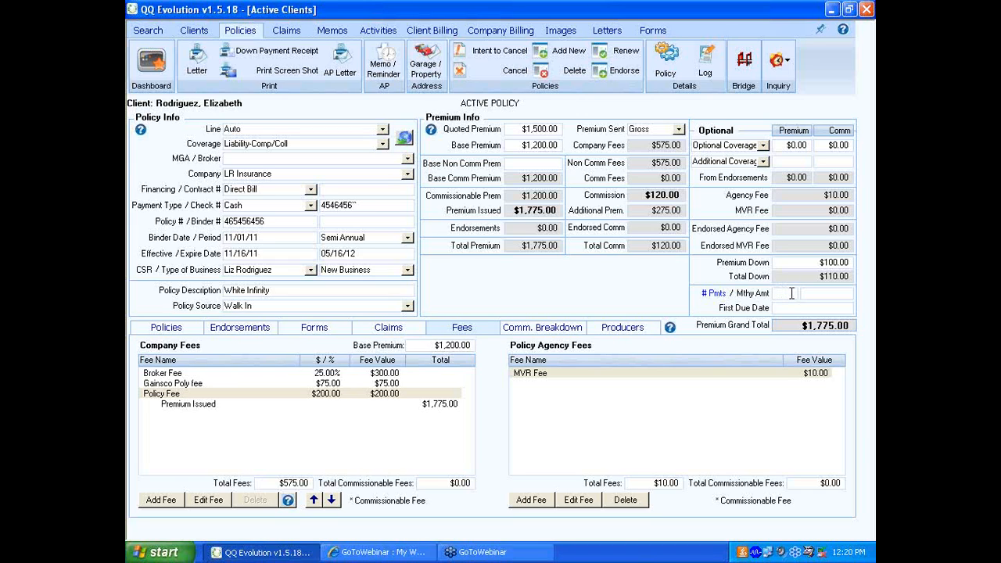
- Enter financing of 4 monthly payments of $200.00, first due 12/01/11, assign the CSR, and create the financing schedule
{"action": "type", "text": "4"}
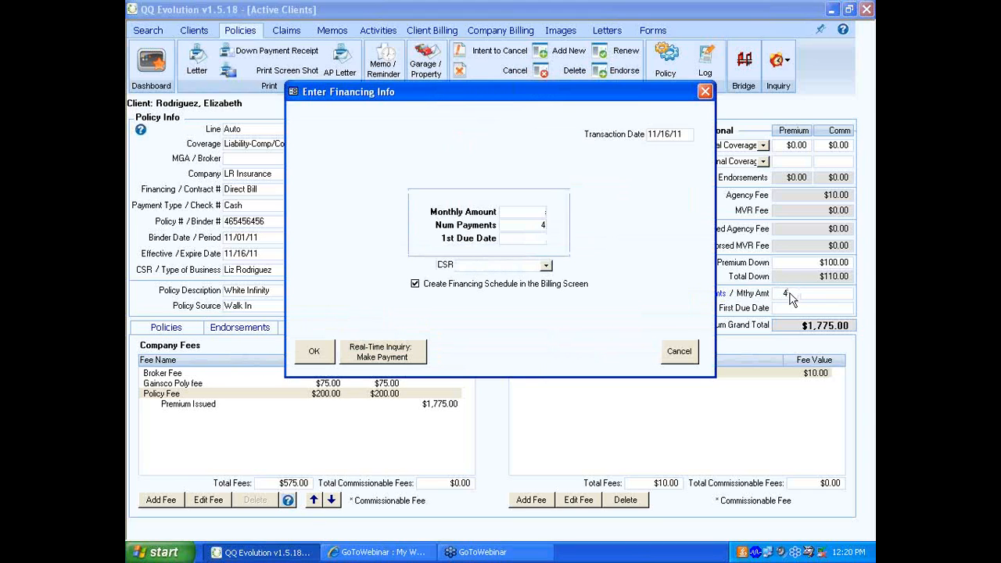
{"action": "type", "text": "200.00"}
{"action": "key", "text": "Tab"}
{"action": "type", "text": "12/01/11"}
{"action": "left_click", "coordinate": [546, 267]}
{"action": "type", "text": "llian"}
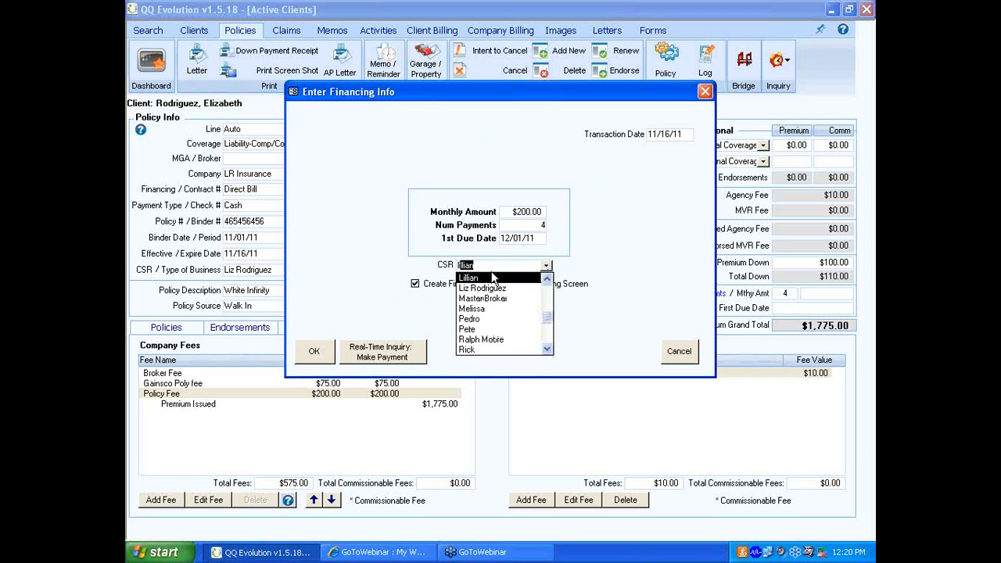
{"action": "key", "text": "Return"}
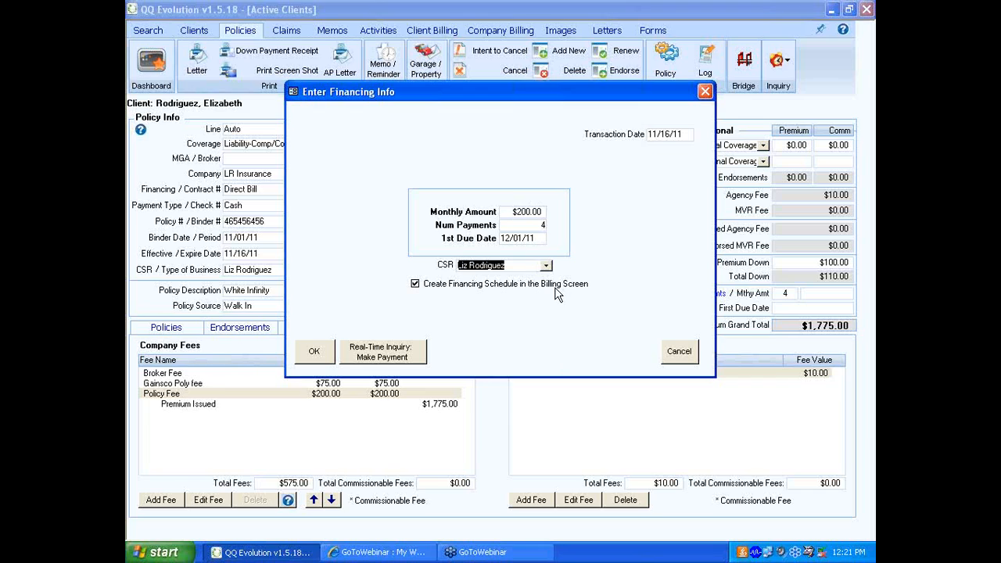
{"action": "left_click", "coordinate": [321, 352]}
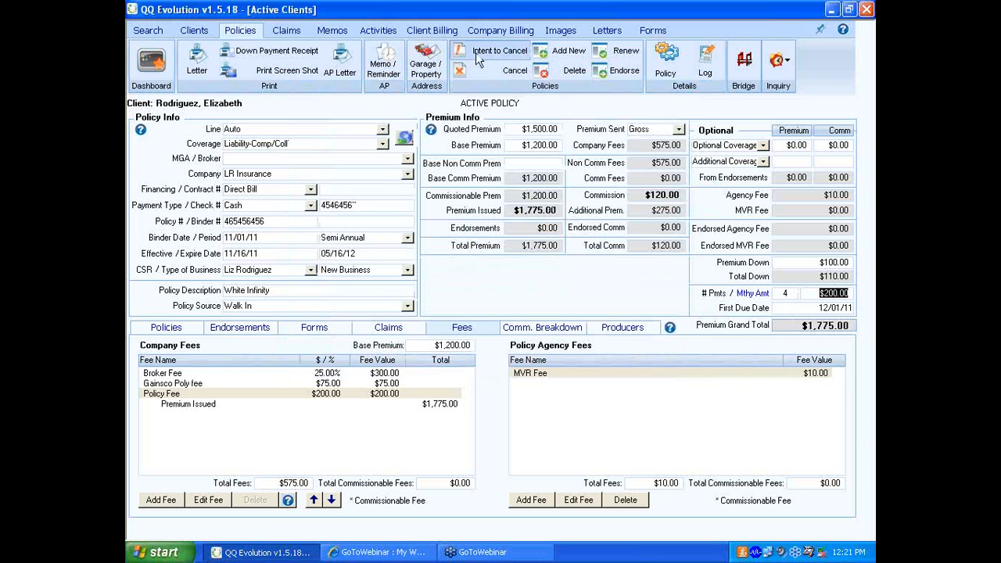
- Open the Finance Schedule transaction in the client's billing records
{"action": "left_click", "coordinate": [429, 49]}
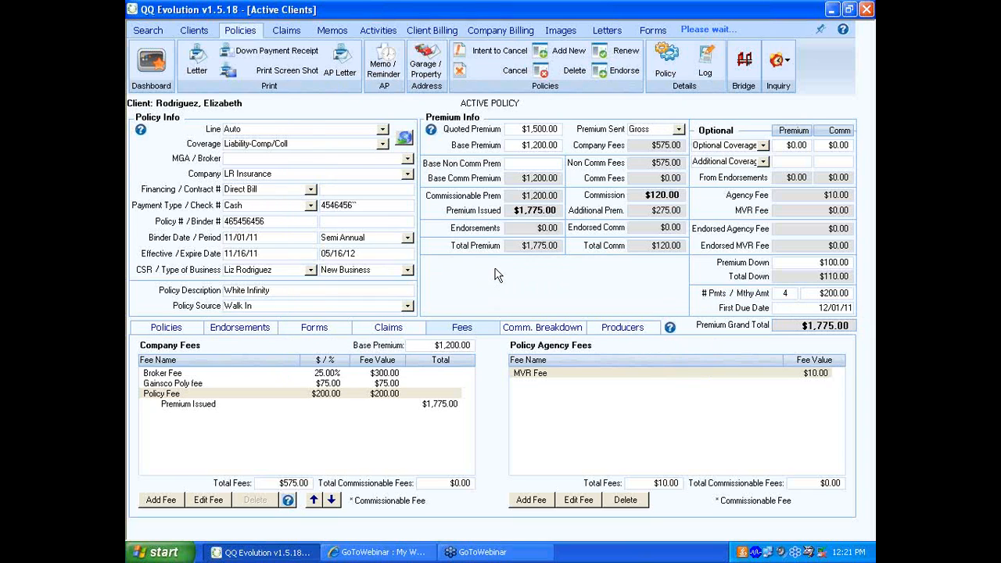
{"action": "left_click", "coordinate": [432, 30]}
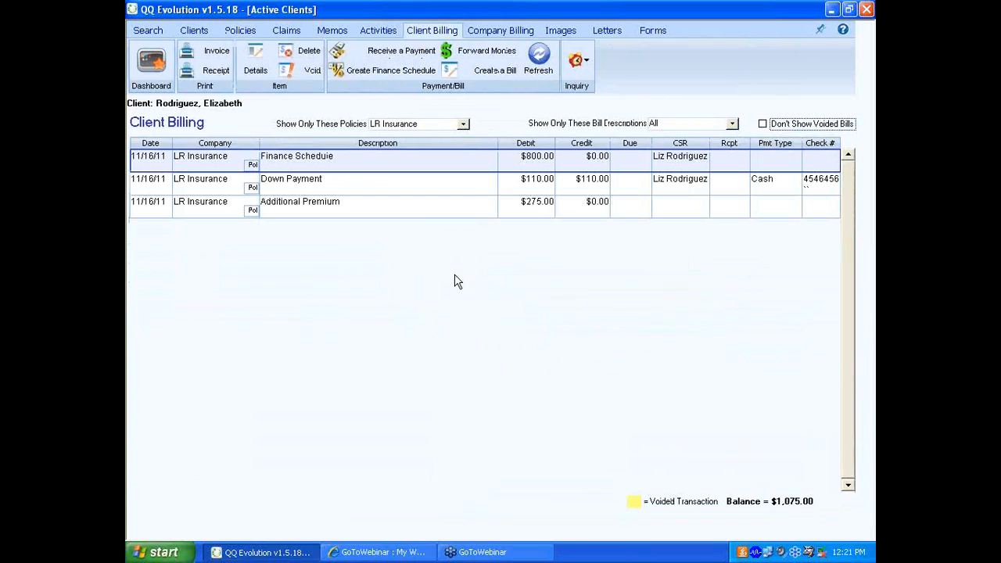
{"action": "double_click", "coordinate": [529, 157]}
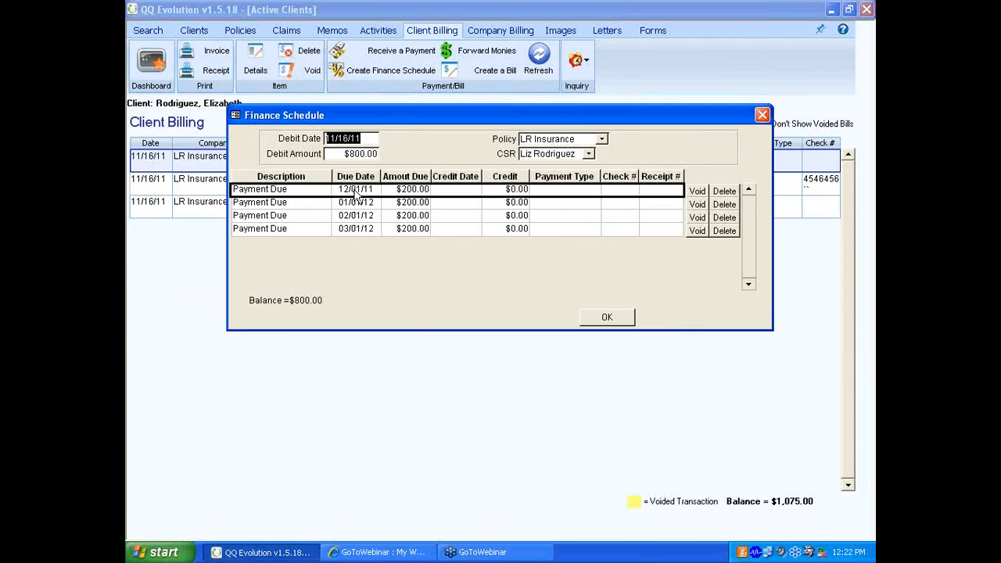
- Set the second scheduled payment's due date to 02/01/12
{"action": "left_click", "coordinate": [354, 205]}
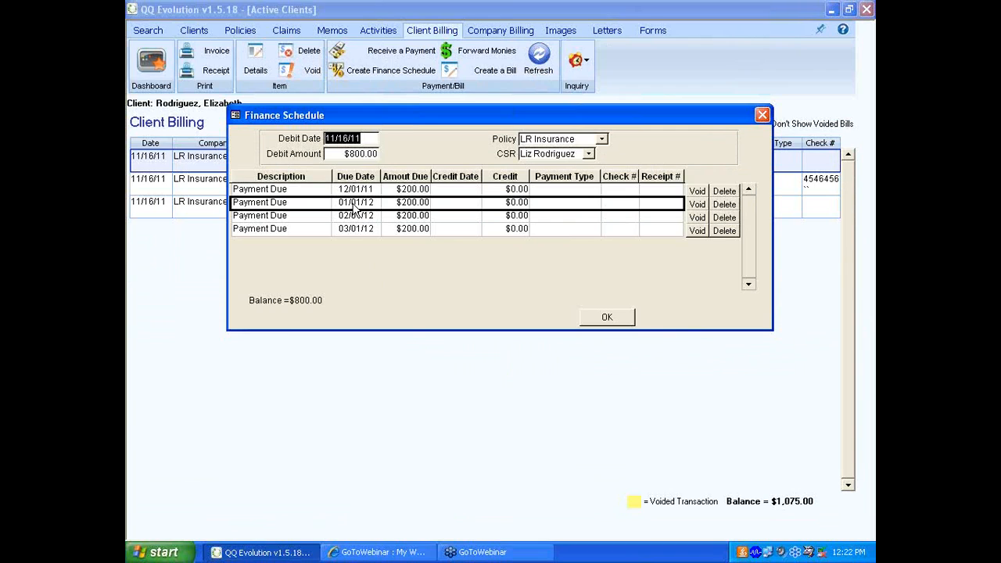
{"action": "double_click", "coordinate": [354, 205]}
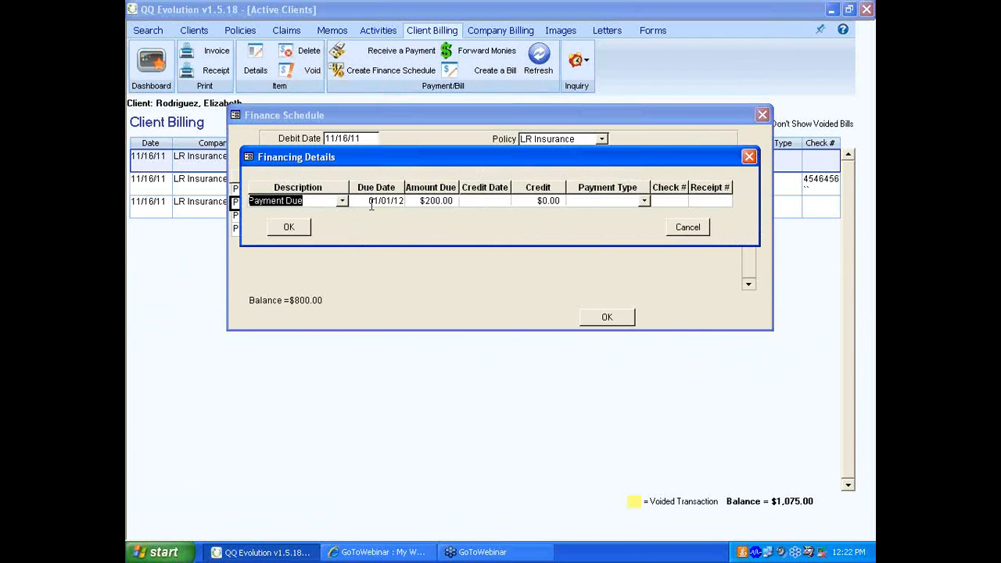
{"action": "left_click", "coordinate": [371, 201]}
{"action": "type", "text": "02"}
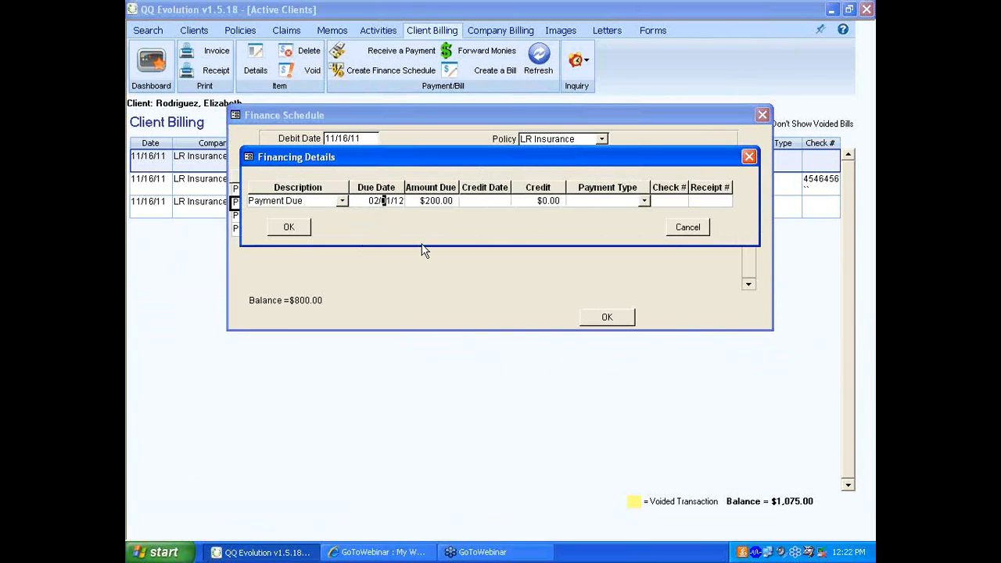
{"action": "left_click", "coordinate": [289, 227]}
- Set the third scheduled payment's due date to 03/01/12
{"action": "left_click", "coordinate": [355, 217]}
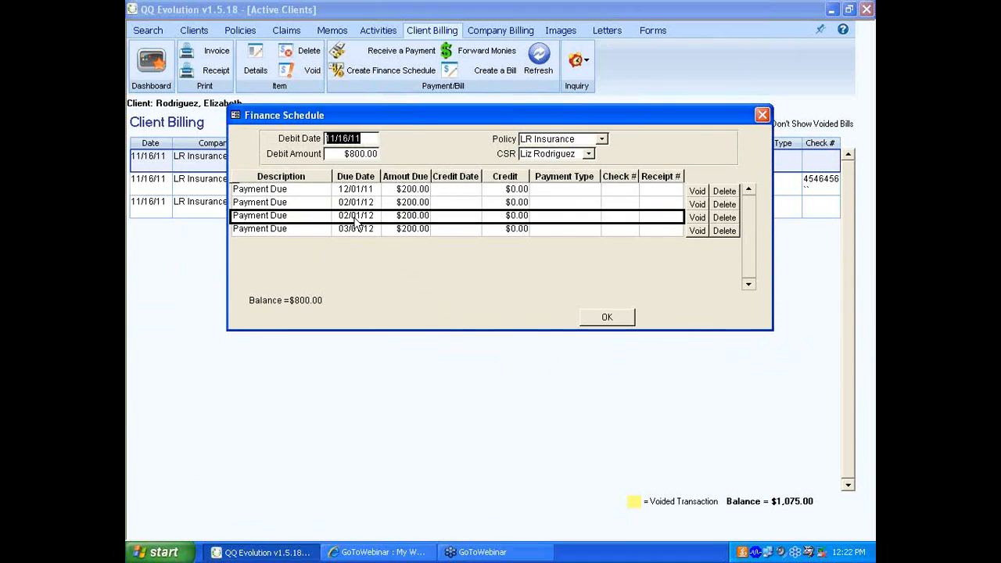
{"action": "double_click", "coordinate": [356, 222]}
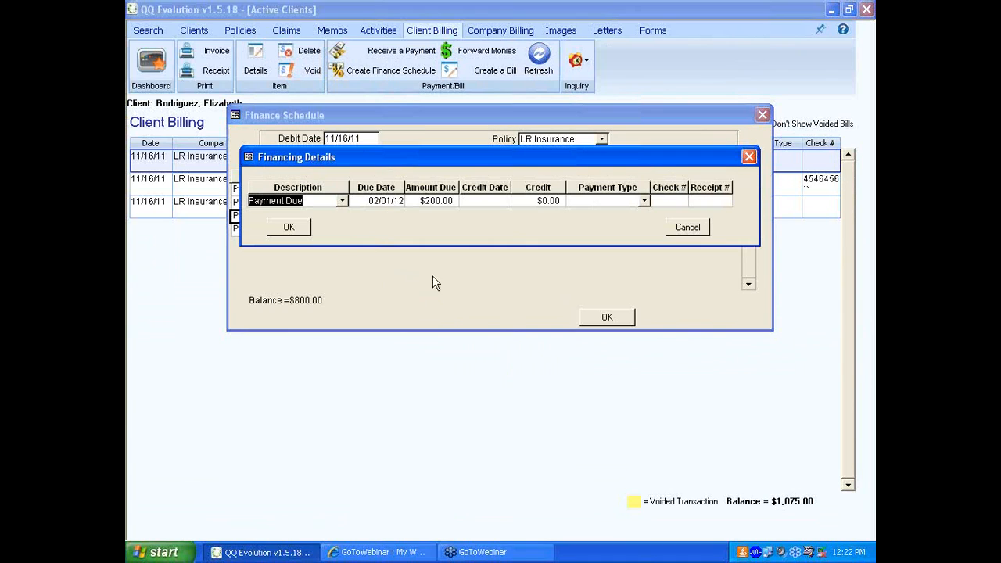
{"action": "left_click", "coordinate": [374, 201]}
{"action": "type", "text": "3"}
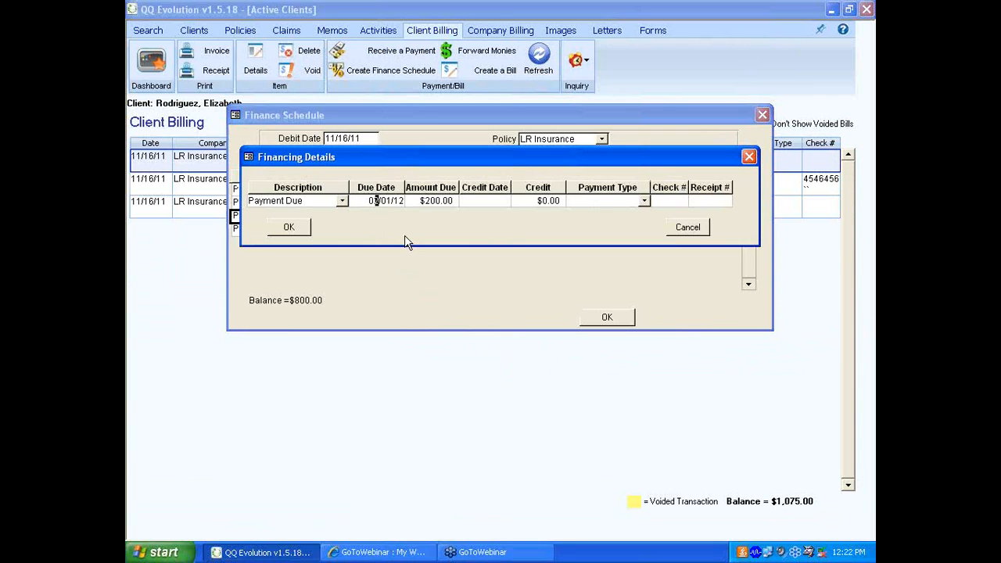
{"action": "left_click", "coordinate": [304, 226]}
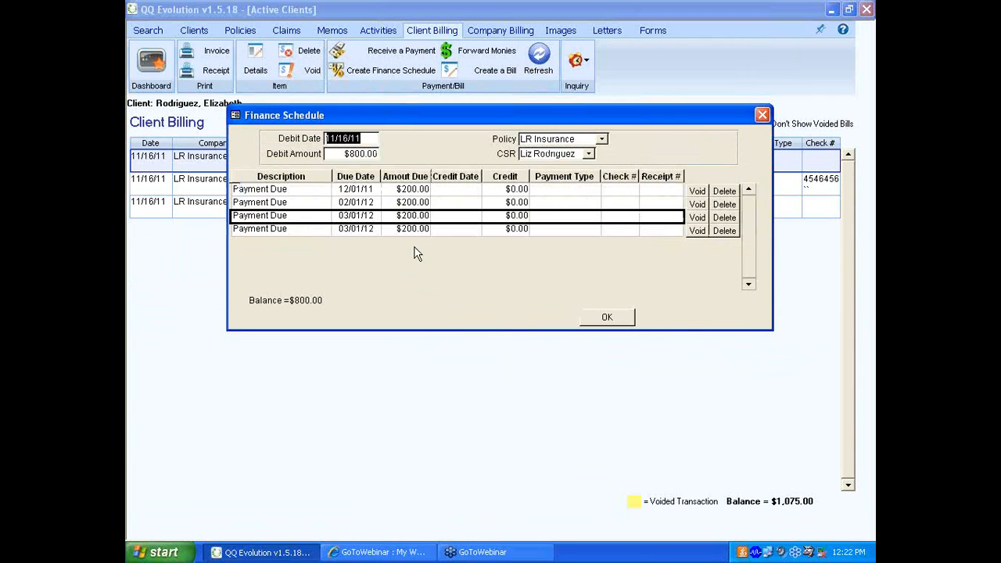
- Set the fourth scheduled payment's due date to 05/01/12 and close the finance schedule
{"action": "left_click", "coordinate": [364, 230]}
{"action": "double_click", "coordinate": [364, 229]}
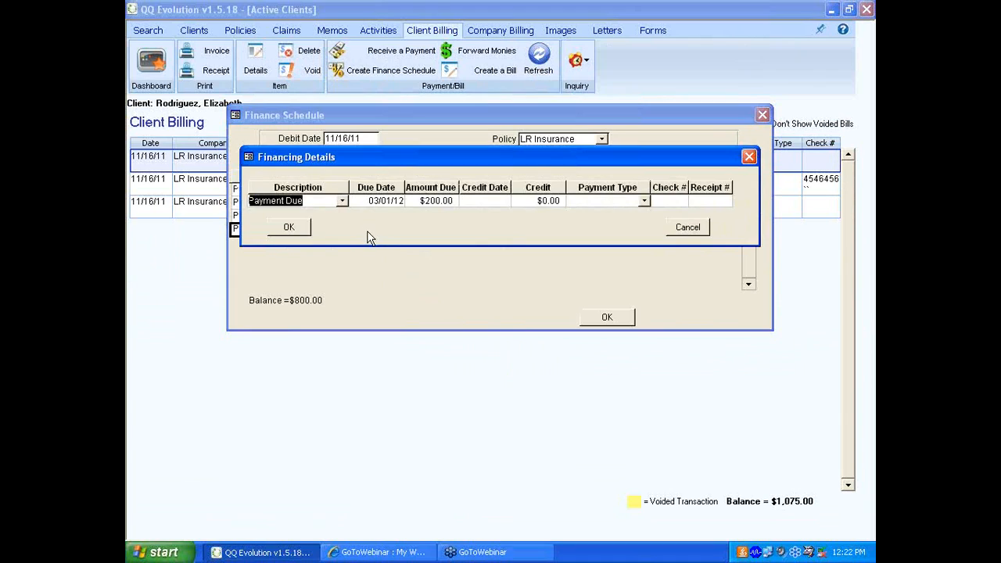
{"action": "left_click", "coordinate": [381, 202]}
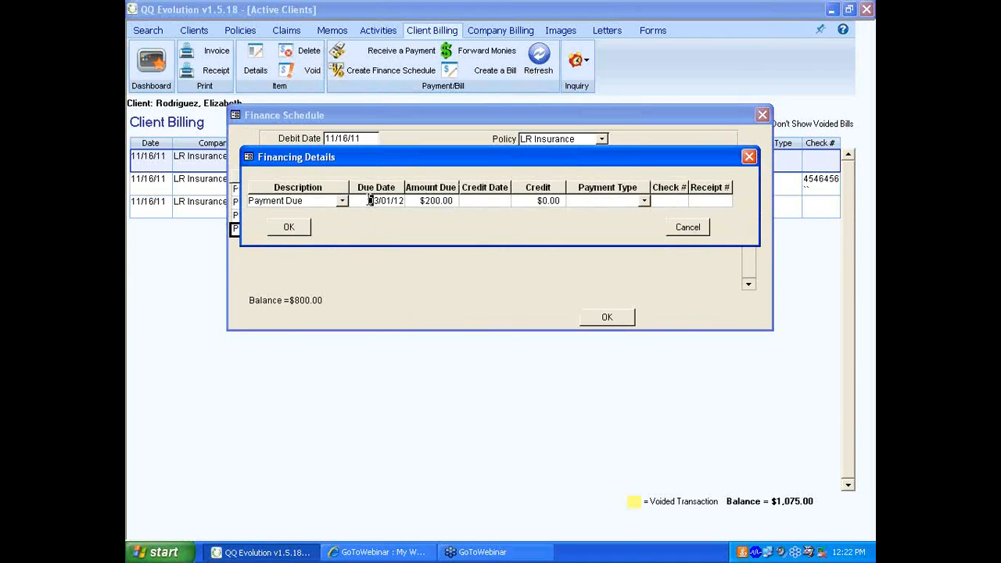
{"action": "mouse_move", "coordinate": [371, 201]}
{"action": "left_mouse_down"}
{"action": "mouse_move", "coordinate": [407, 204]}
{"action": "mouse_move", "coordinate": [365, 201]}
{"action": "left_mouse_up"}
{"action": "left_click", "coordinate": [376, 201]}
{"action": "type", "text": "05"}
{"action": "left_click", "coordinate": [285, 228]}
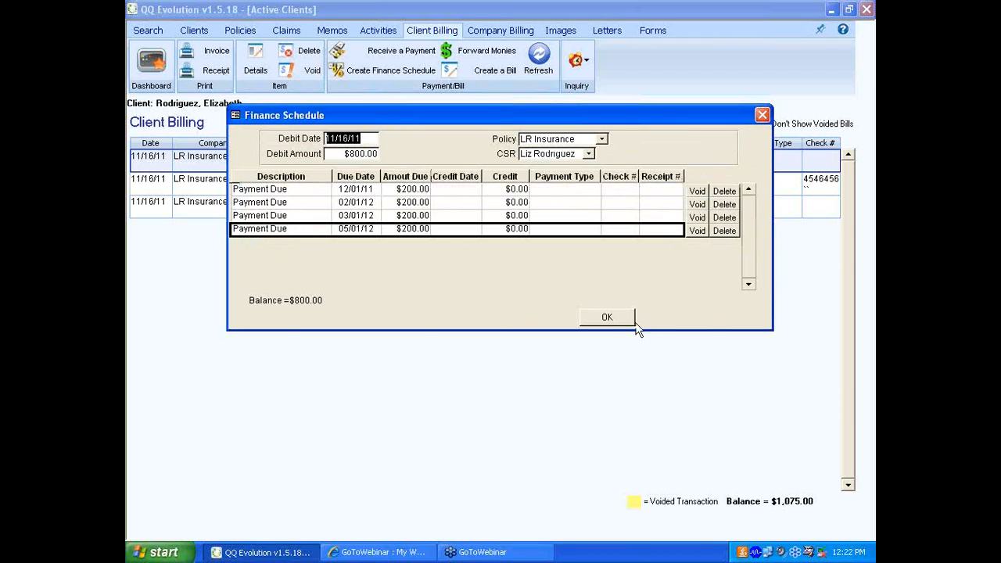
{"action": "left_click", "coordinate": [607, 316]}
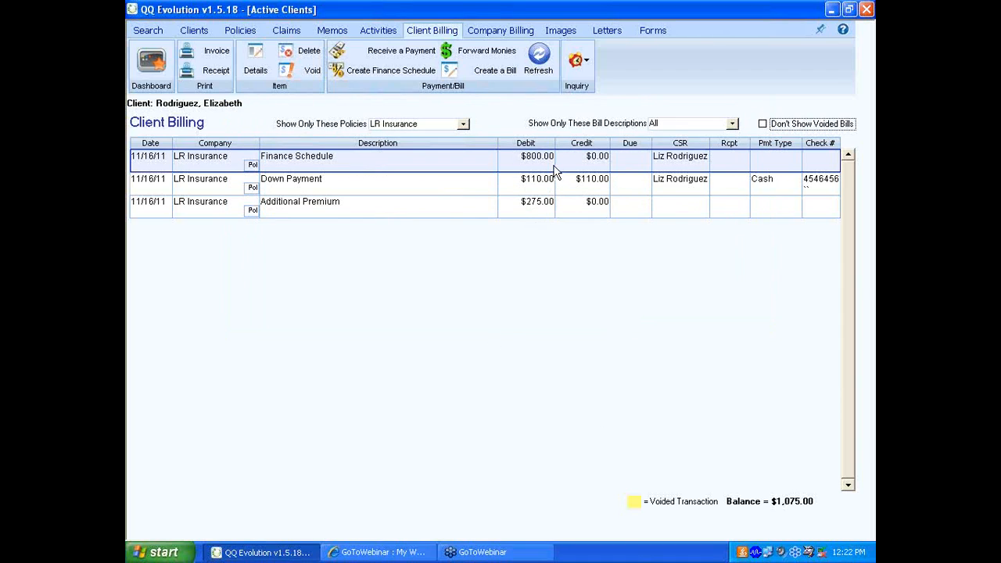
- Generate an invoice that includes only the payment due 12/01/11
{"action": "left_click", "coordinate": [217, 52]}
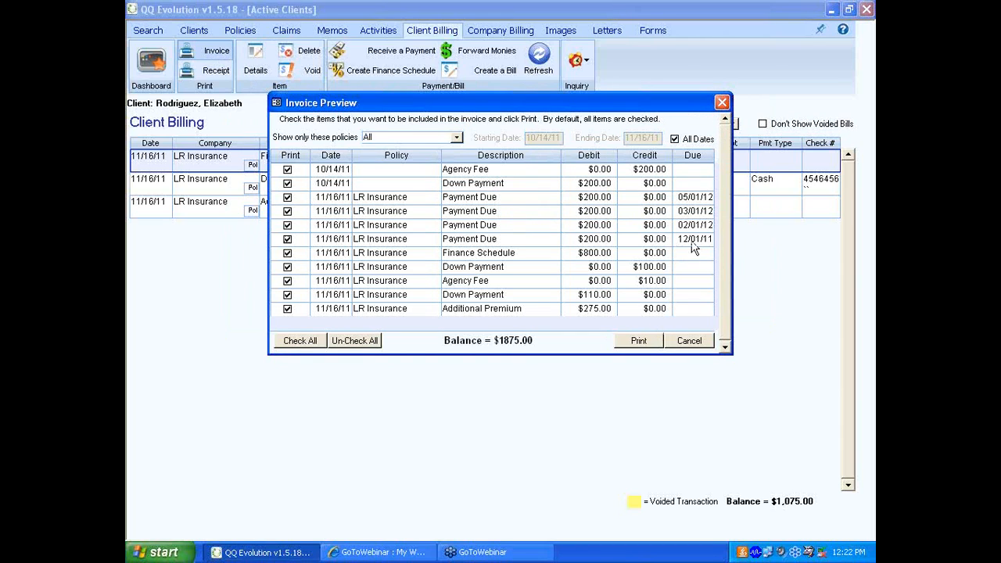
{"action": "left_click", "coordinate": [369, 344]}
{"action": "left_click", "coordinate": [287, 239]}
{"action": "left_click", "coordinate": [640, 345]}
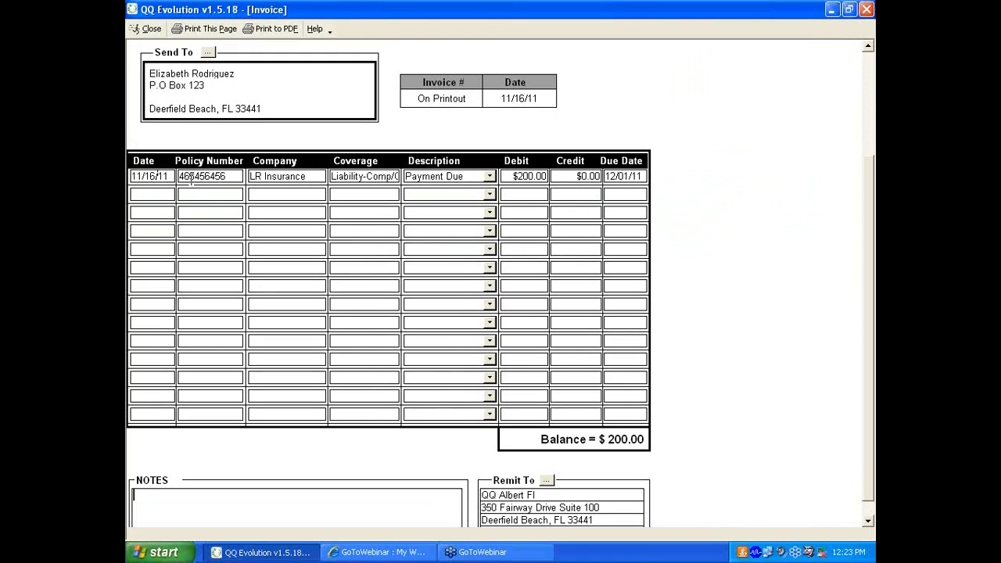
- Set the invoice line's description to Monthly Payment
{"action": "left_click", "coordinate": [491, 176]}
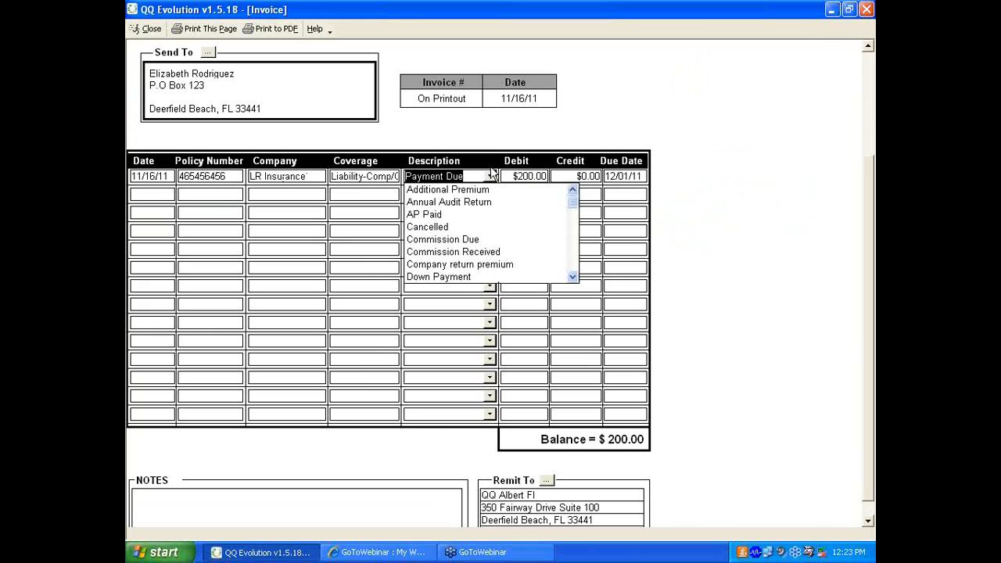
{"action": "left_click", "coordinate": [574, 278]}
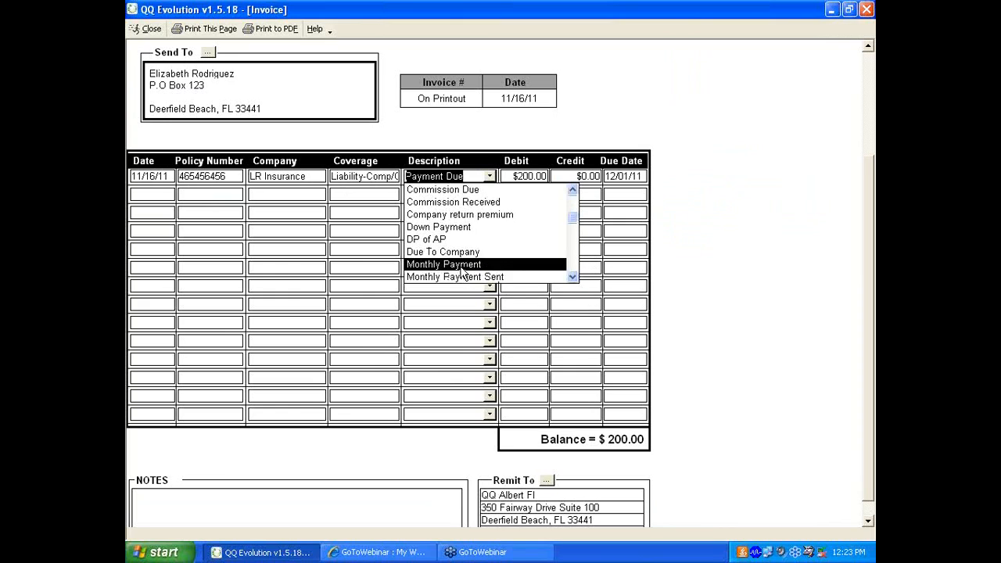
{"action": "left_click", "coordinate": [461, 266]}
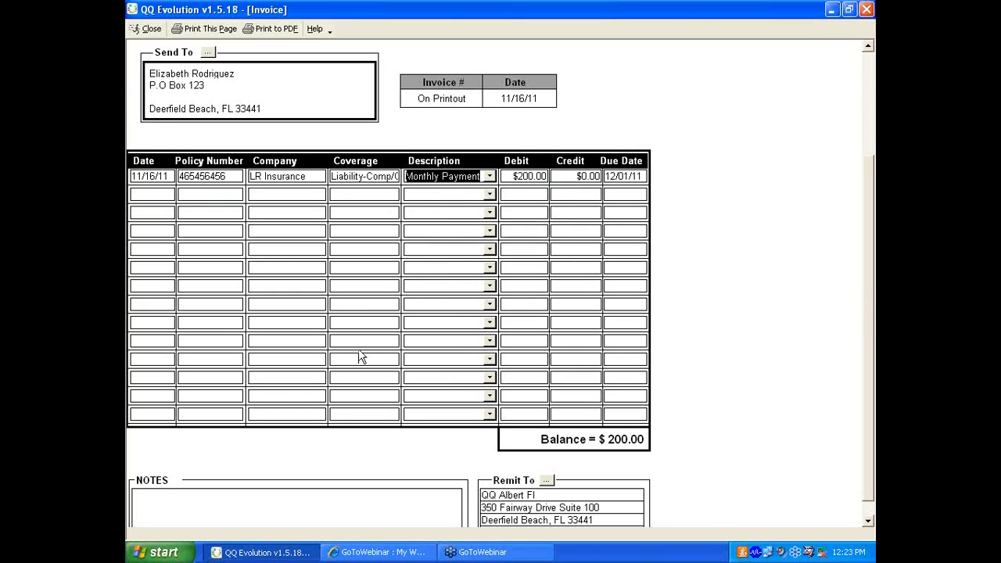
- Fill the invoice's notes with the placeholder text "fjksljfsdljflsdjflkdsjflkj"
{"action": "left_click", "coordinate": [165, 495]}
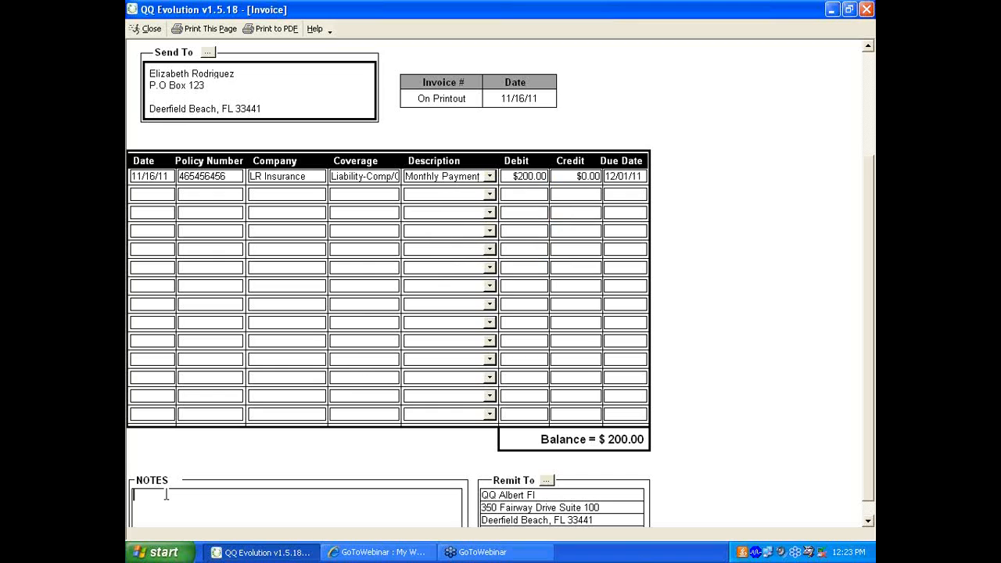
{"action": "type", "text": "fjksljfsdjjfsdj"}
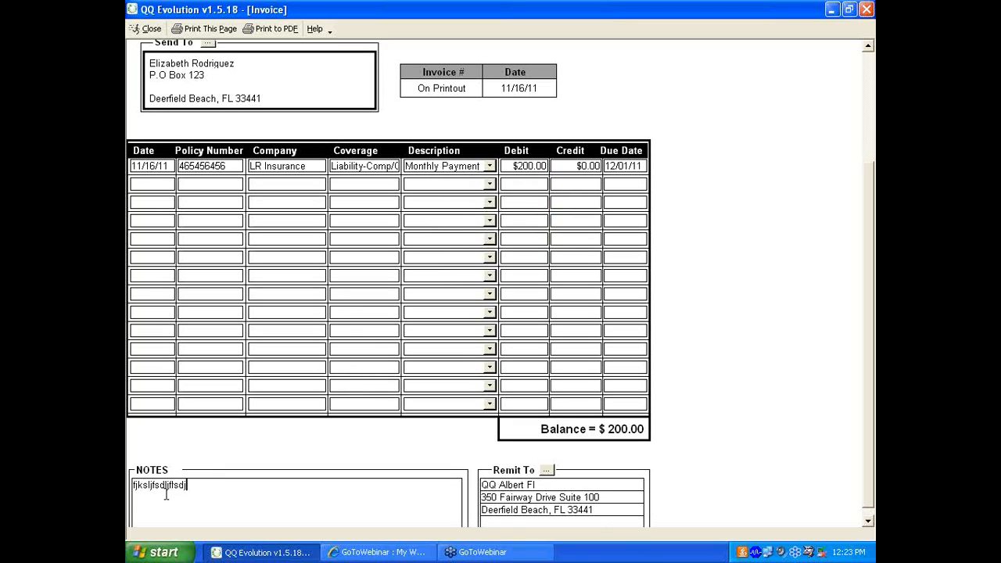
{"action": "type", "text": "flkdsjflkj"}
- Change the invoice's remit-to company to the Main Office entry of Affirmative Select from the Rolodex companies
{"action": "left_click", "coordinate": [547, 471]}
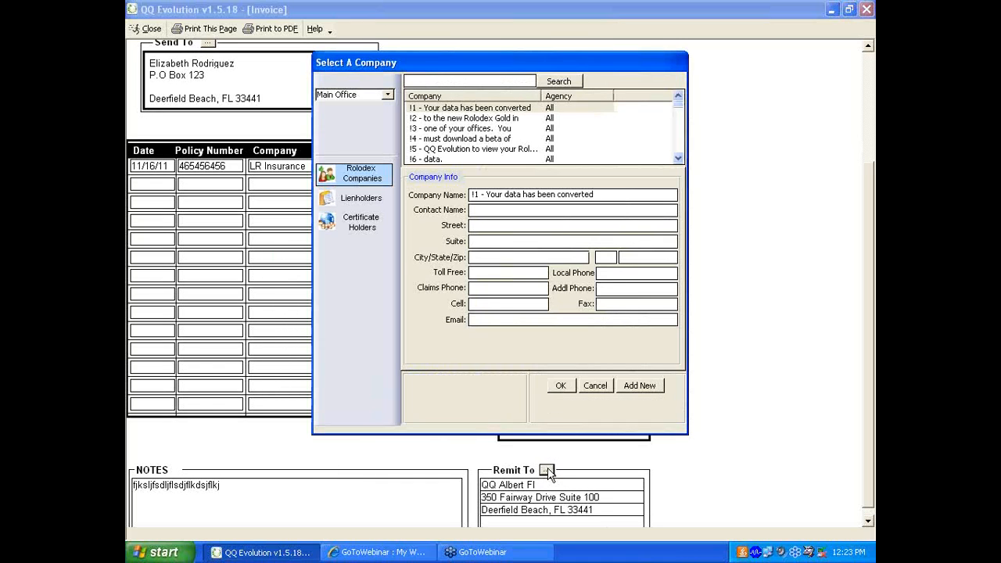
{"action": "left_click", "coordinate": [358, 200]}
{"action": "left_click", "coordinate": [361, 226]}
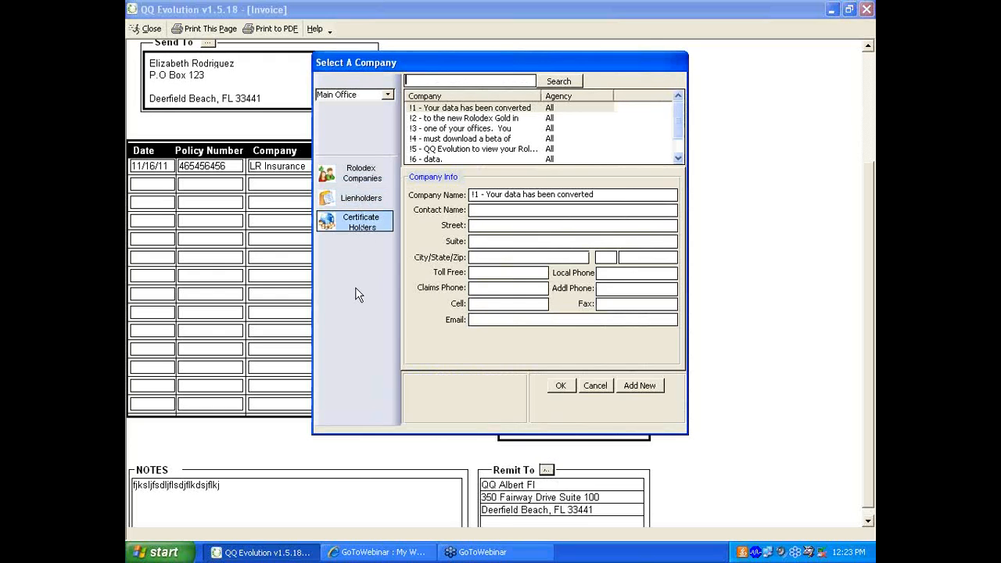
{"action": "left_click", "coordinate": [358, 177]}
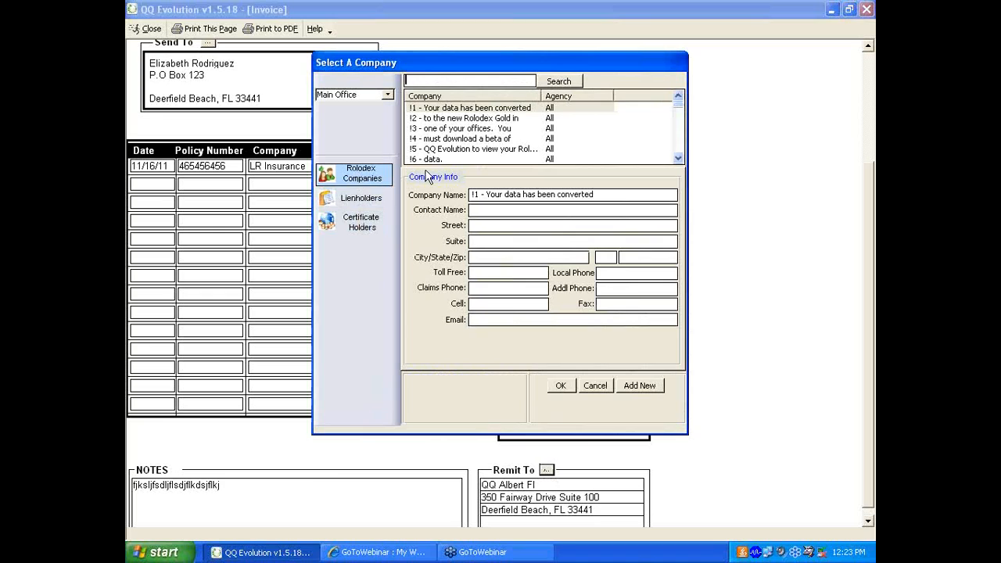
{"action": "scroll", "coordinate": [680, 155], "scroll_direction": "down", "scroll_amount": 5}
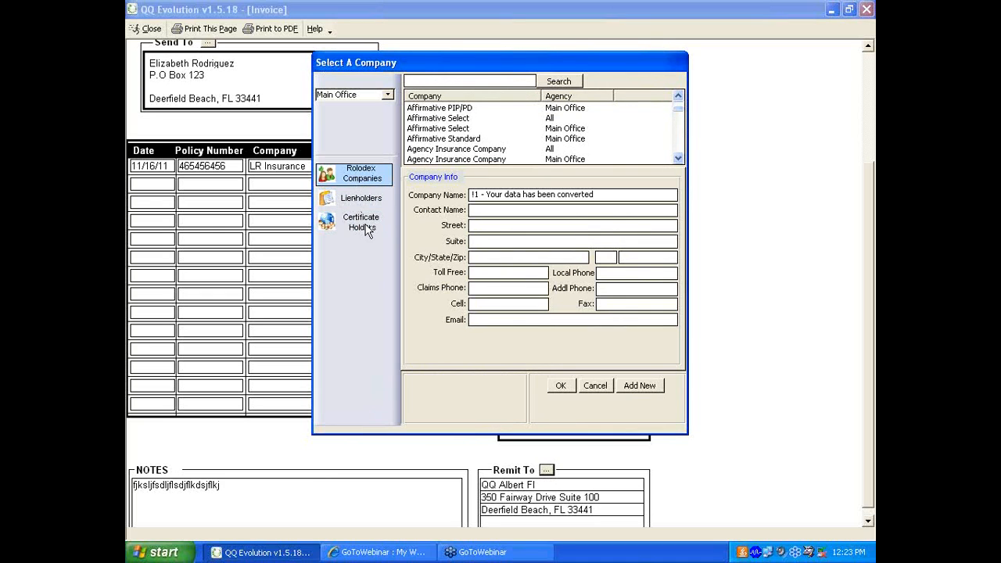
{"action": "left_click", "coordinate": [434, 130]}
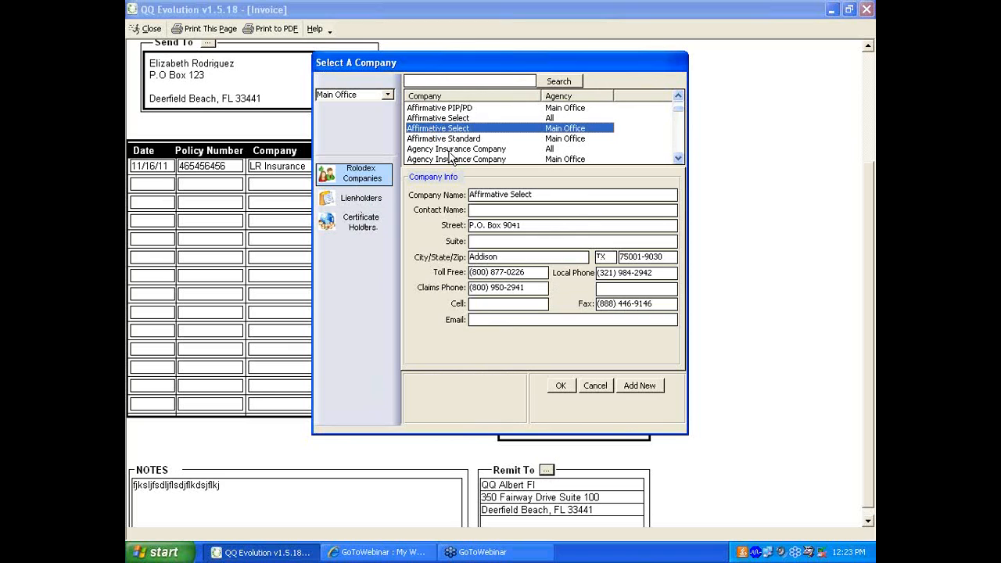
{"action": "left_click", "coordinate": [561, 386]}
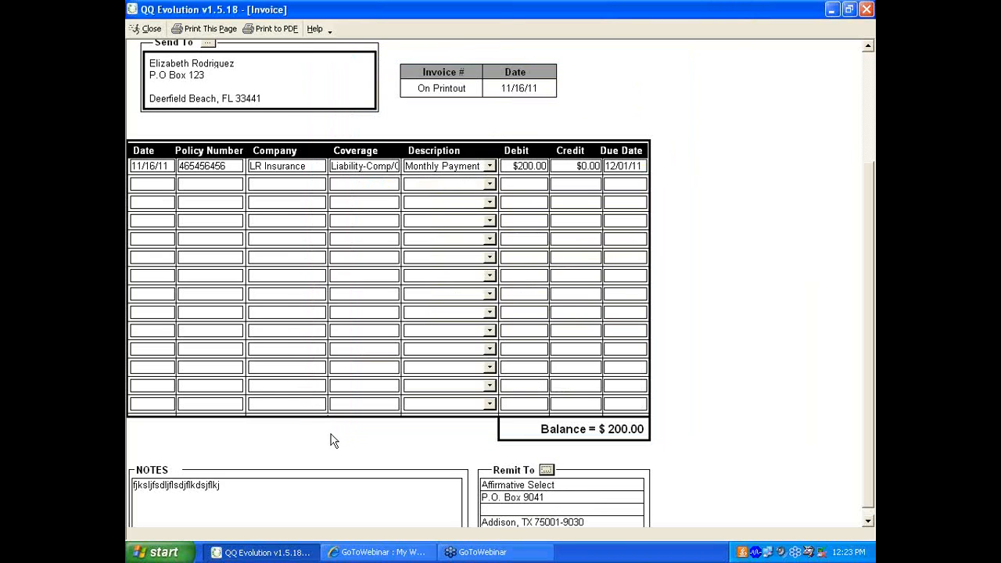
{"action": "left_click", "coordinate": [209, 43]}
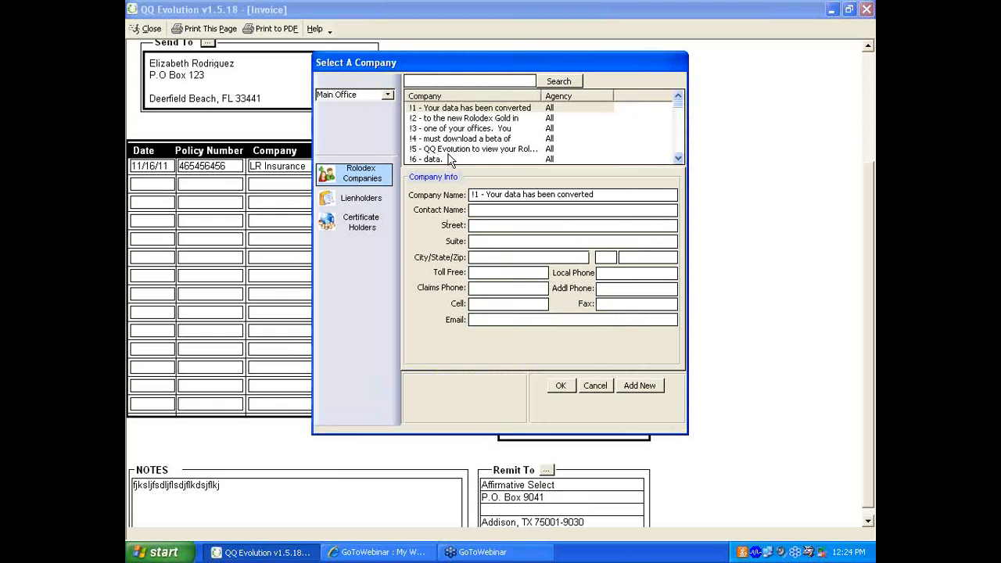
{"action": "left_click", "coordinate": [643, 387]}
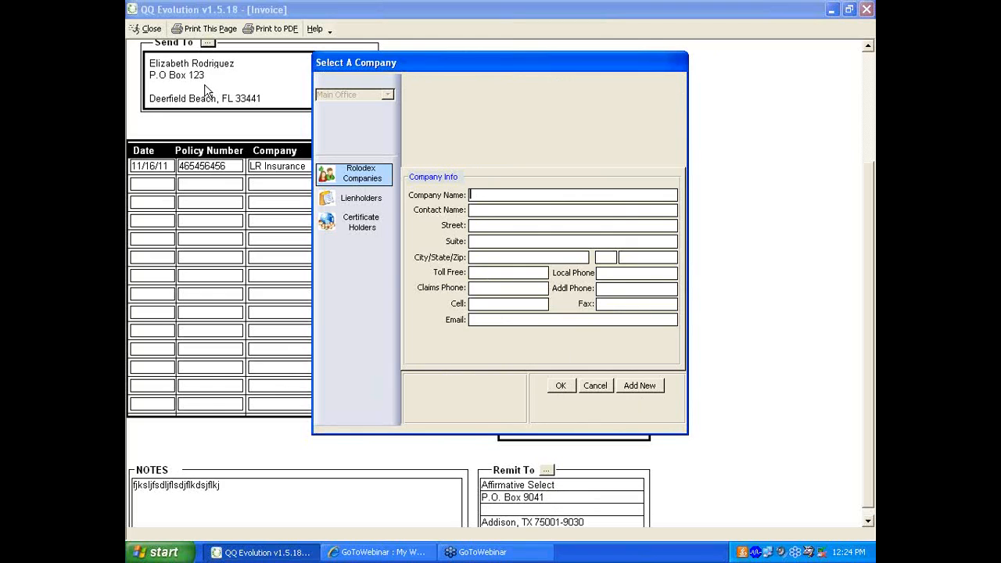
{"action": "left_click", "coordinate": [597, 387]}
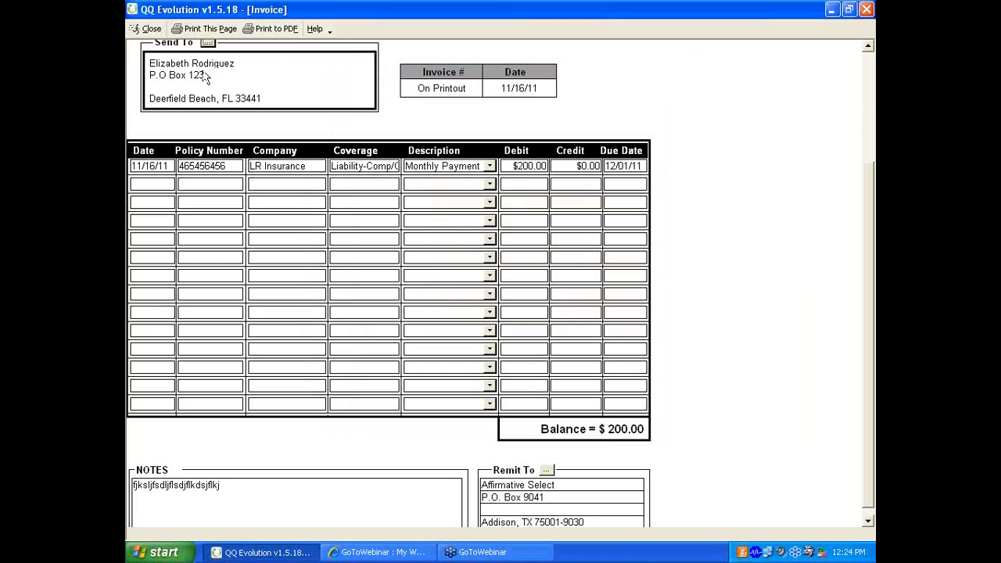
- Examine the invoice's print and email options, including the list of selectable email recipients, without sending anything
{"action": "left_click", "coordinate": [209, 29]}
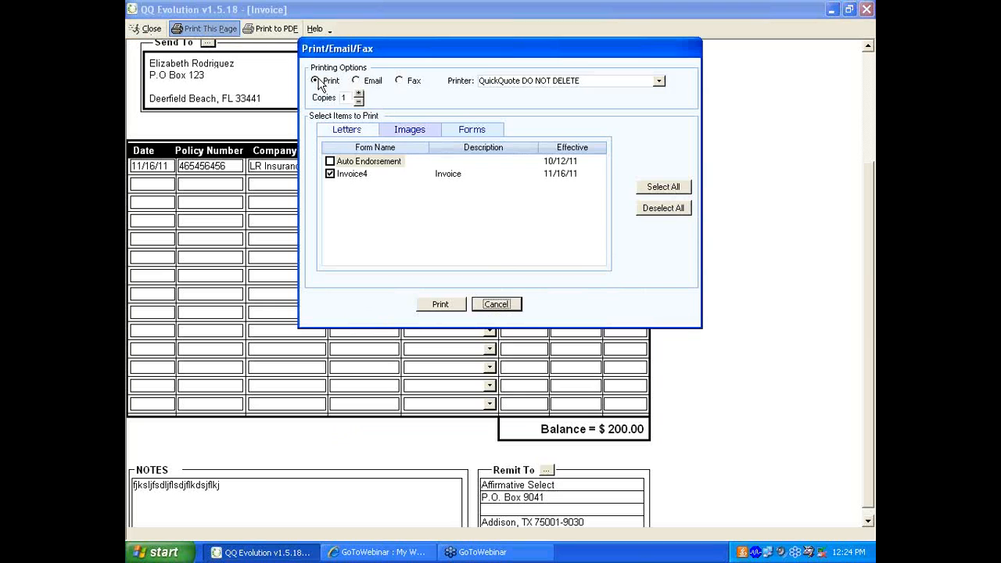
{"action": "left_click", "coordinate": [362, 85]}
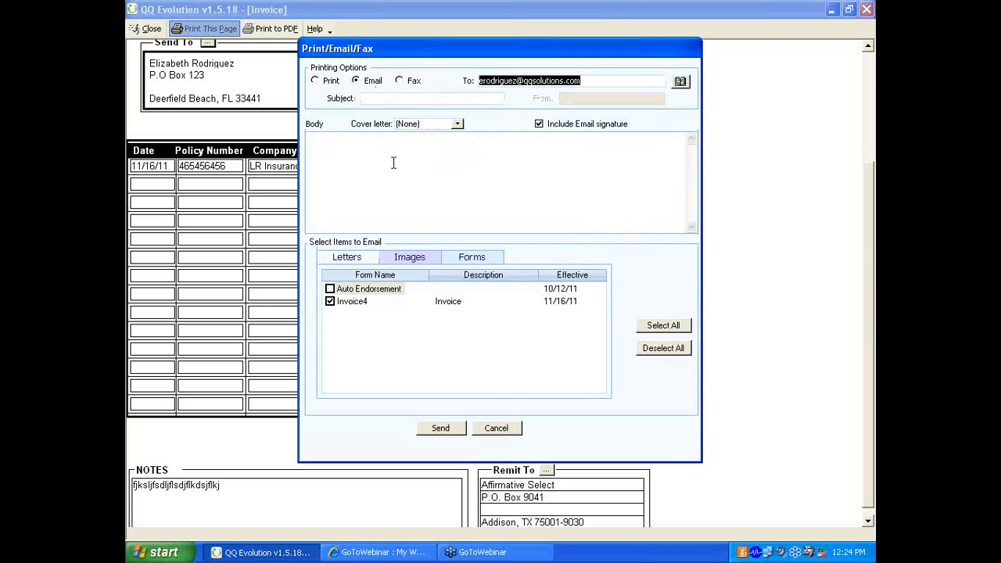
{"action": "left_click", "coordinate": [682, 82]}
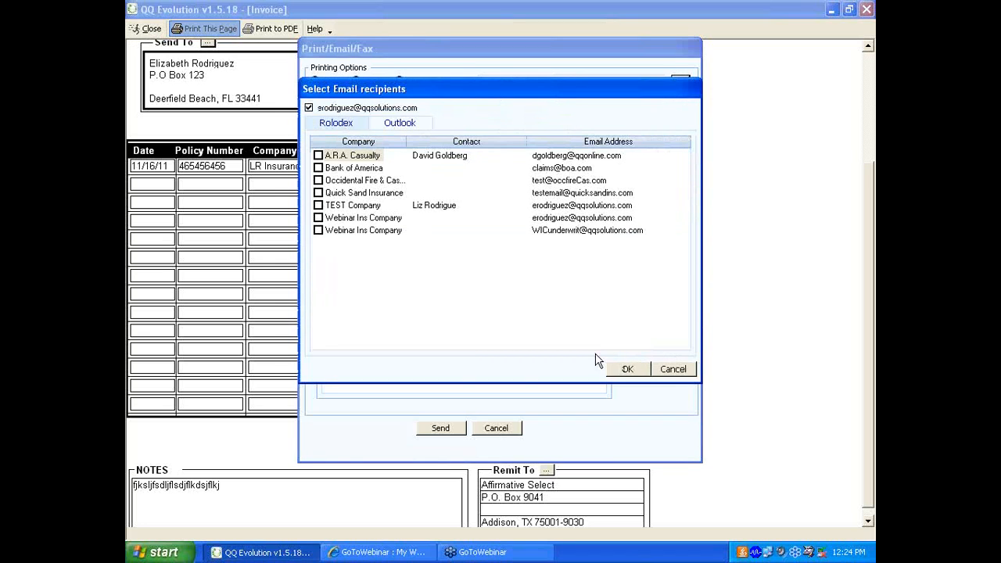
{"action": "left_click", "coordinate": [680, 374]}
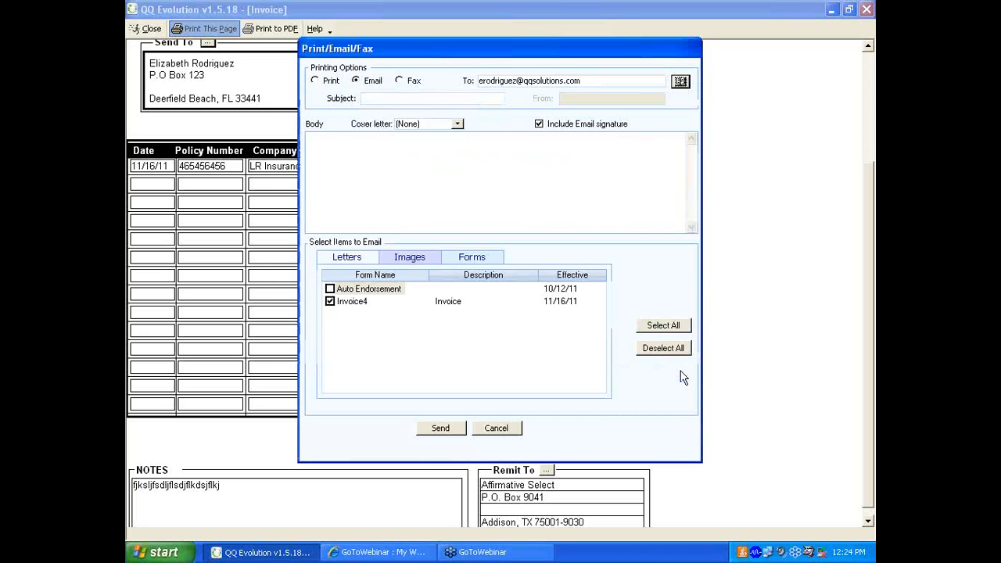
{"action": "left_click", "coordinate": [505, 430]}
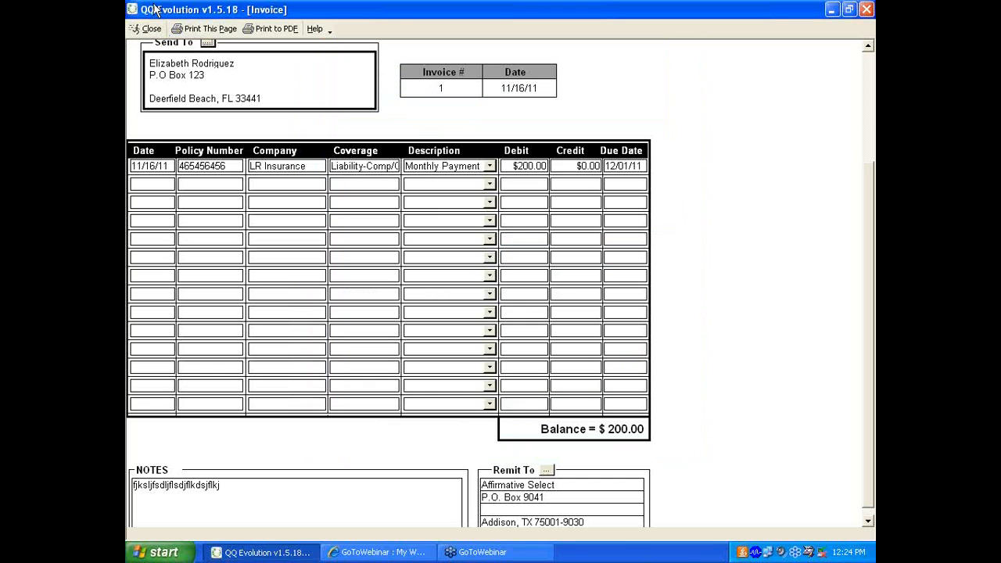
- Close the invoice and open the endorsements of the client's LR Insurance auto policy
{"action": "left_click", "coordinate": [147, 31]}
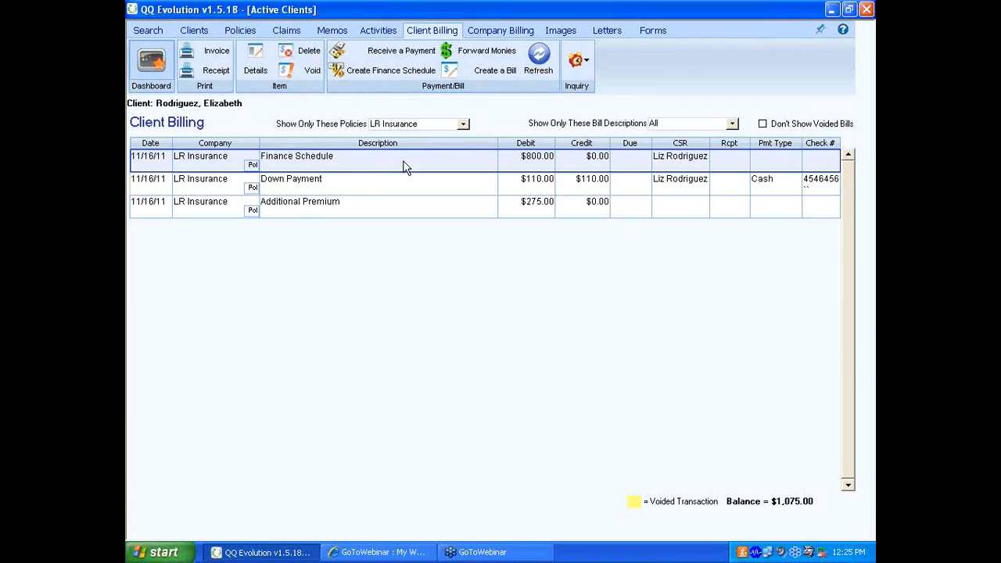
{"action": "left_click", "coordinate": [242, 31]}
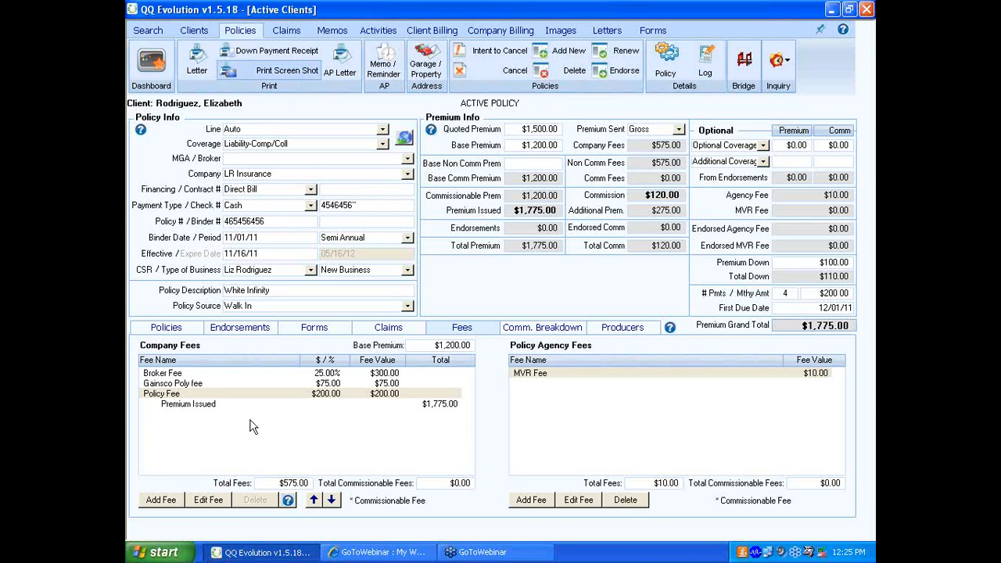
{"action": "left_click", "coordinate": [142, 328]}
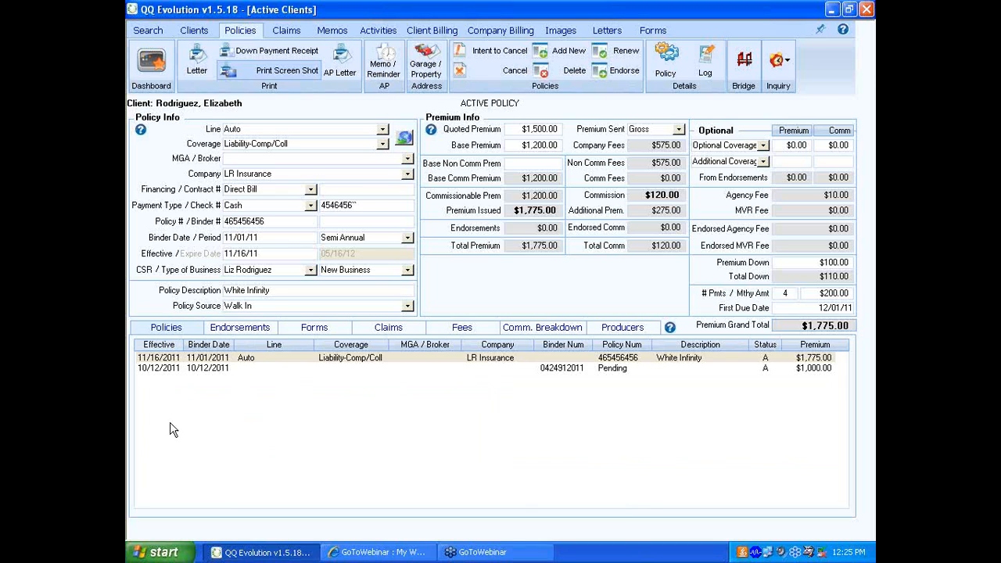
{"action": "left_click", "coordinate": [242, 329]}
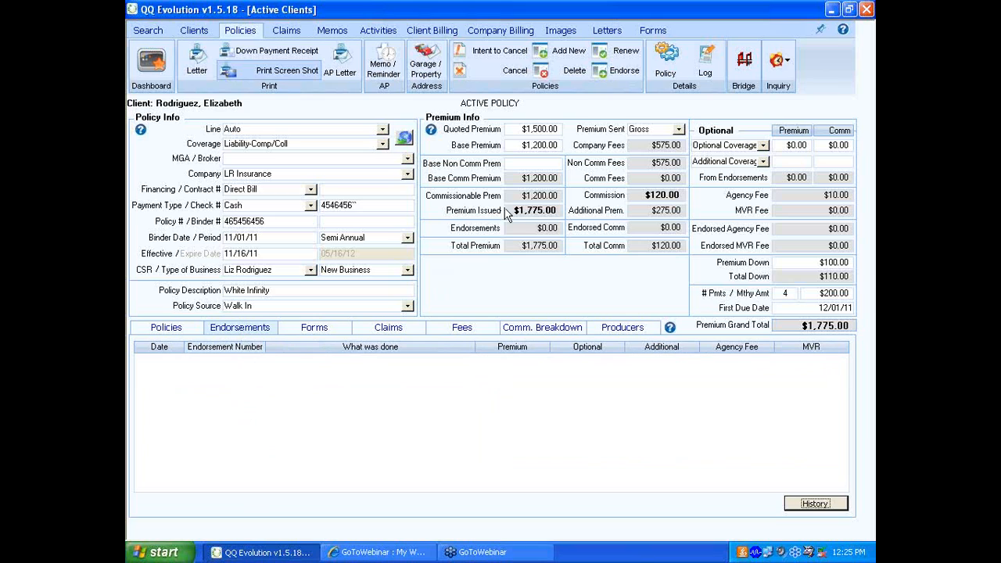
- Start a manual endorsement of the policy with the type Add A Car and no printed form
{"action": "left_click", "coordinate": [613, 73]}
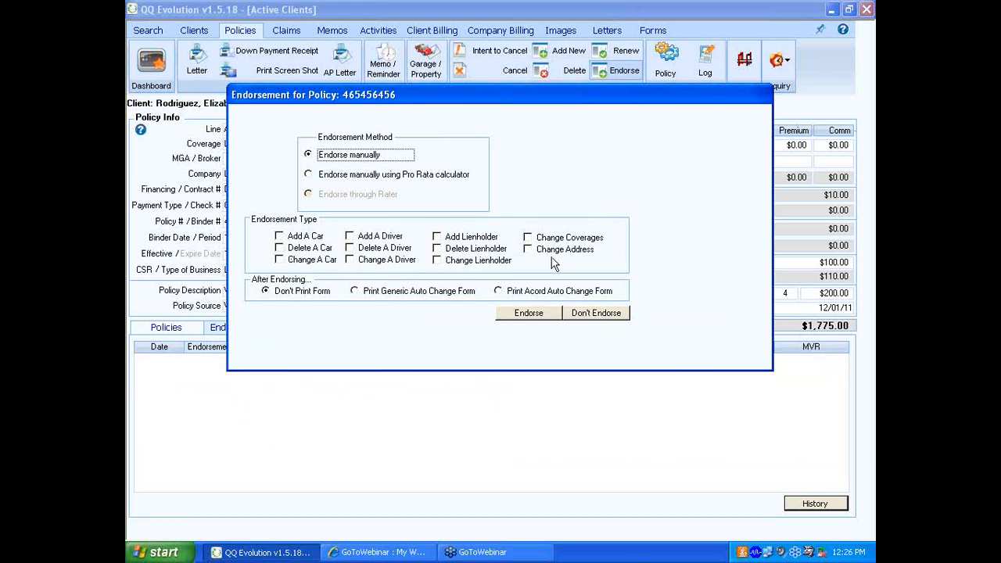
{"action": "left_click", "coordinate": [283, 238]}
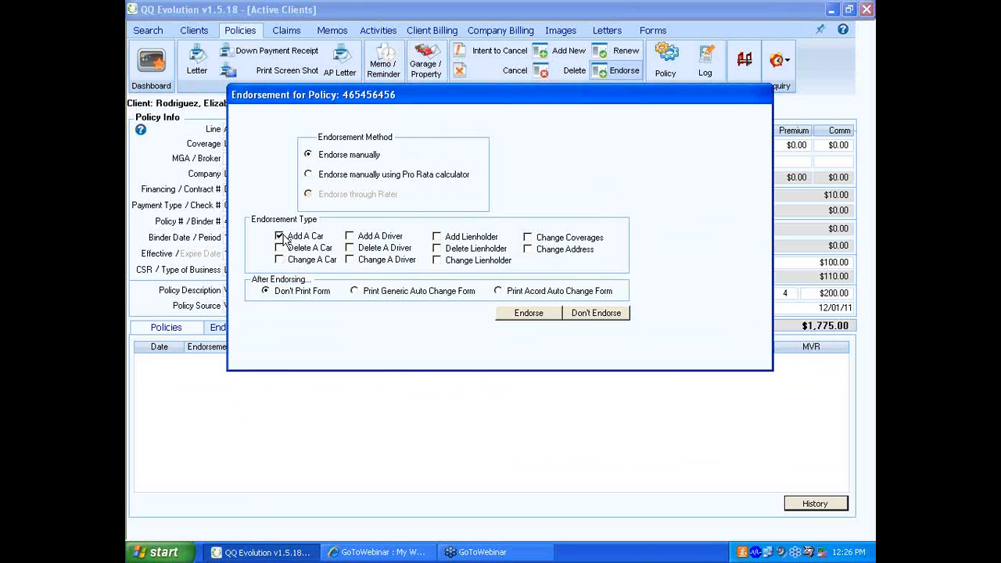
{"action": "left_click", "coordinate": [287, 294]}
{"action": "left_click", "coordinate": [528, 313]}
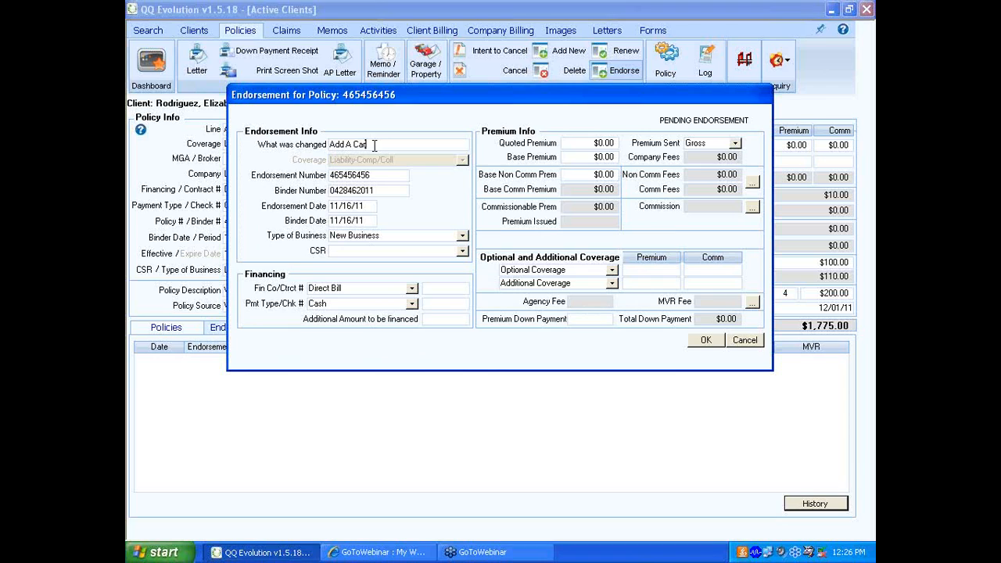
- Describe the endorsement's change as "Adding a Youthful Operator" and clear its binder number
{"action": "left_click_drag", "start_coordinate": [375, 145], "coordinate": [294, 147]}
{"action": "key", "text": "BackSpace"}
{"action": "type", "text": "Adding a Youthful Operator"}
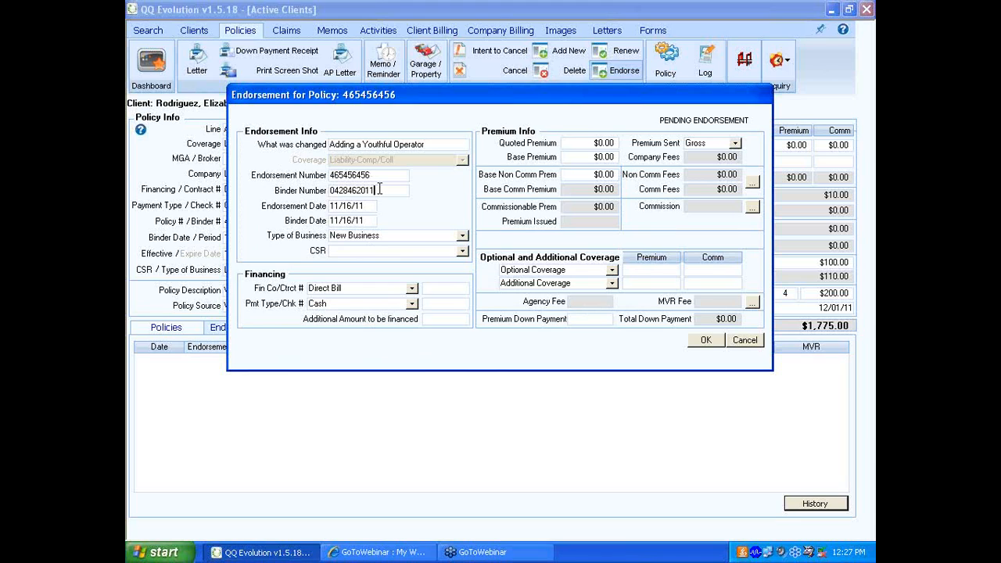
{"action": "left_click_drag", "start_coordinate": [378, 190], "coordinate": [313, 194]}
{"action": "key", "text": "BackSpace"}
- Keep Direct Bill as the endorsement's financing and set its base premium to $200.00
{"action": "left_click", "coordinate": [412, 291]}
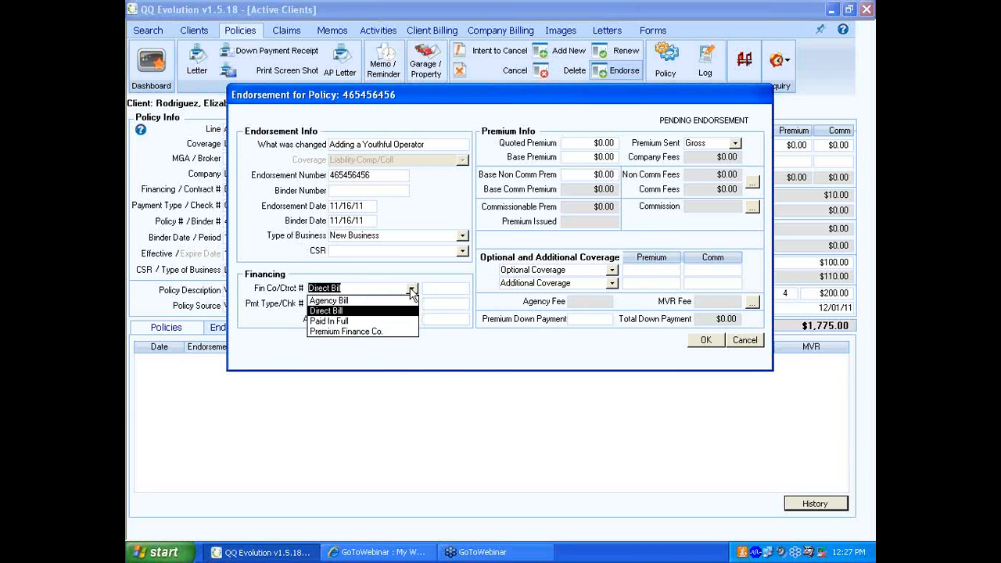
{"action": "left_click", "coordinate": [412, 291]}
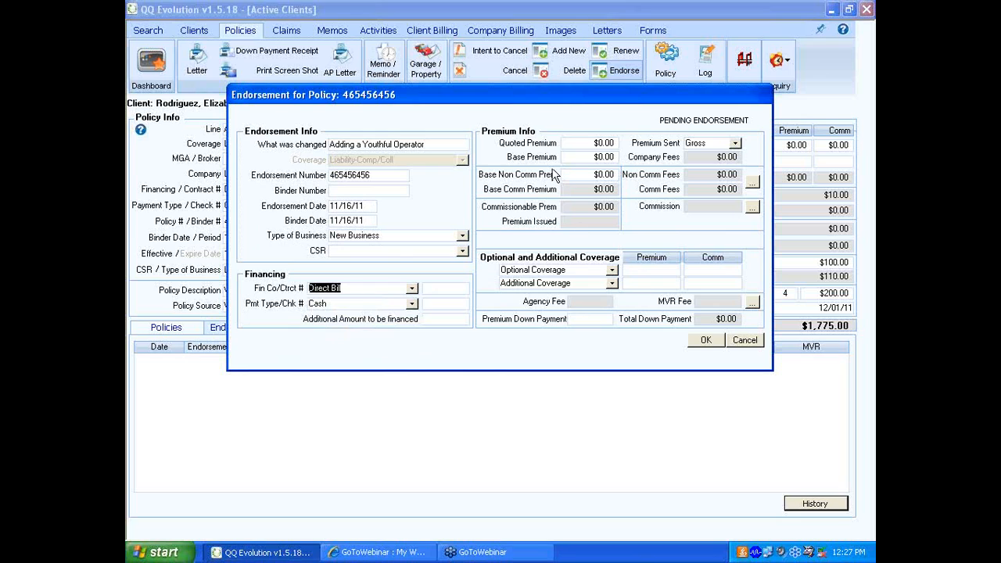
{"action": "left_click", "coordinate": [599, 157]}
{"action": "type", "text": "0.00"}
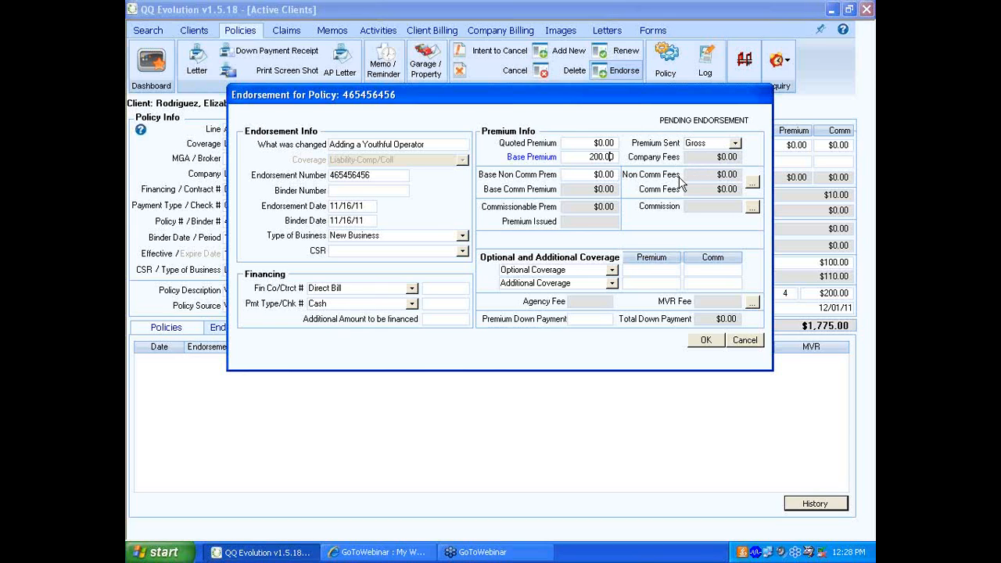
- Add the Youthful Operator rule to the endorsement's commission breakdown
{"action": "left_click", "coordinate": [755, 208]}
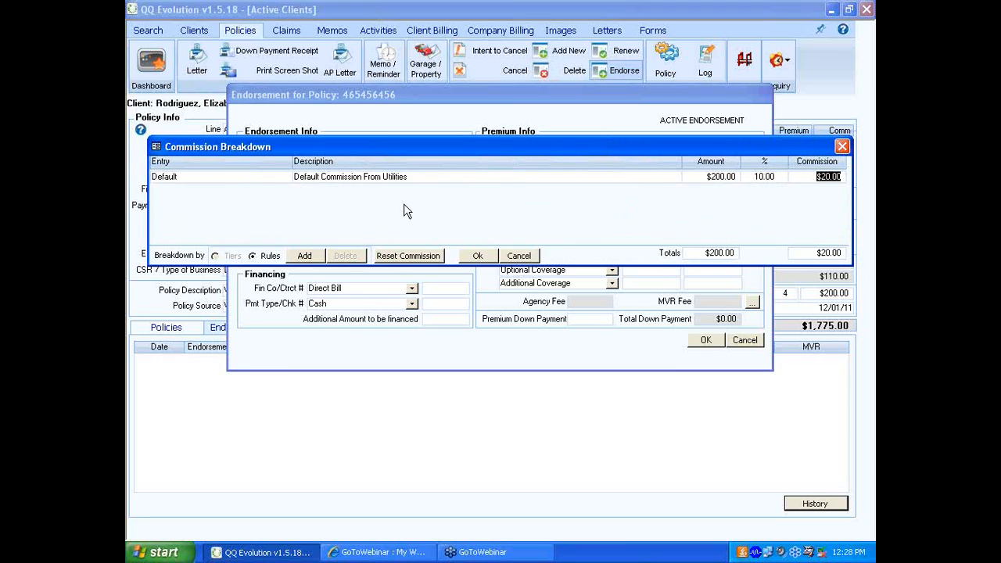
{"action": "left_click", "coordinate": [304, 255]}
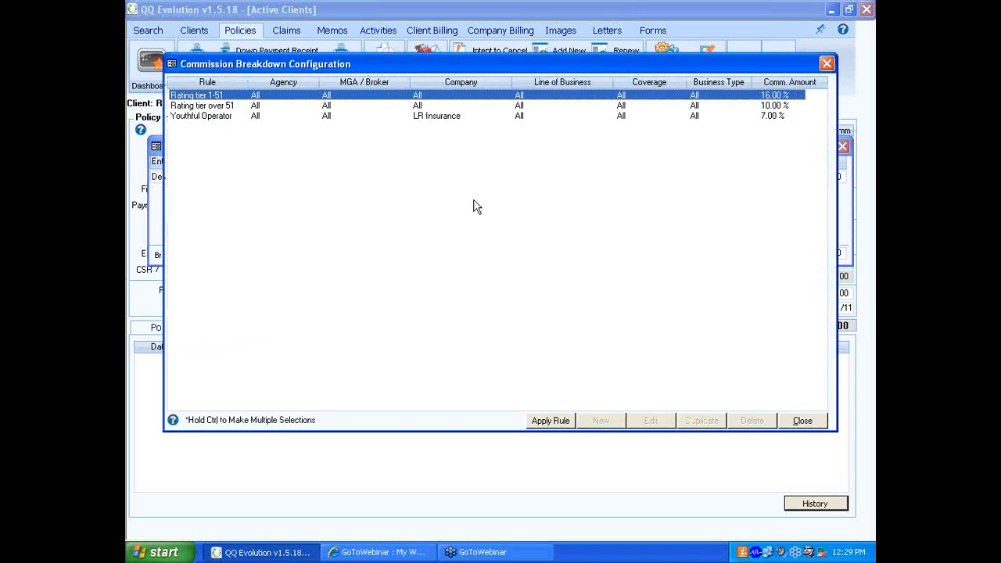
{"action": "left_click", "coordinate": [234, 117]}
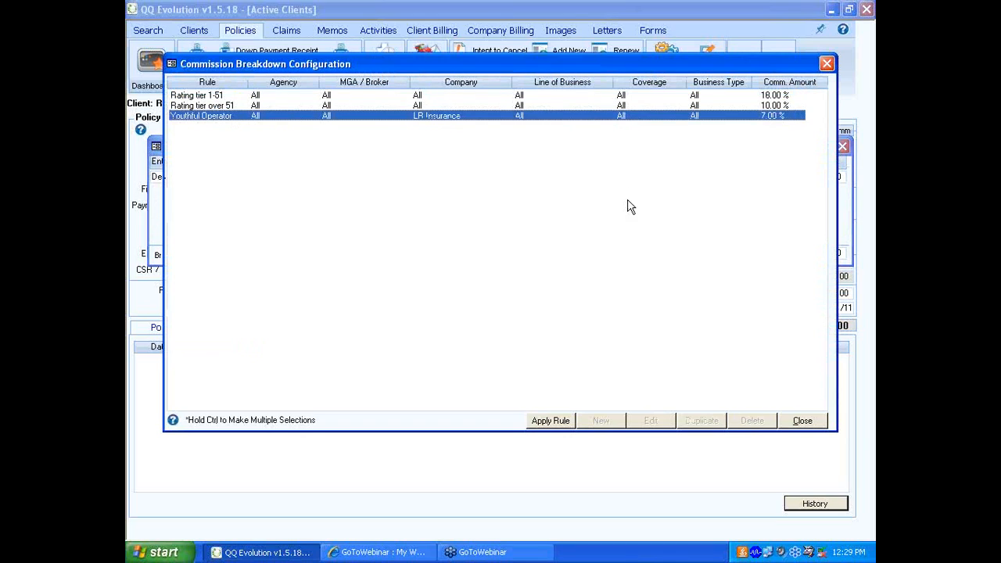
{"action": "left_click", "coordinate": [557, 420]}
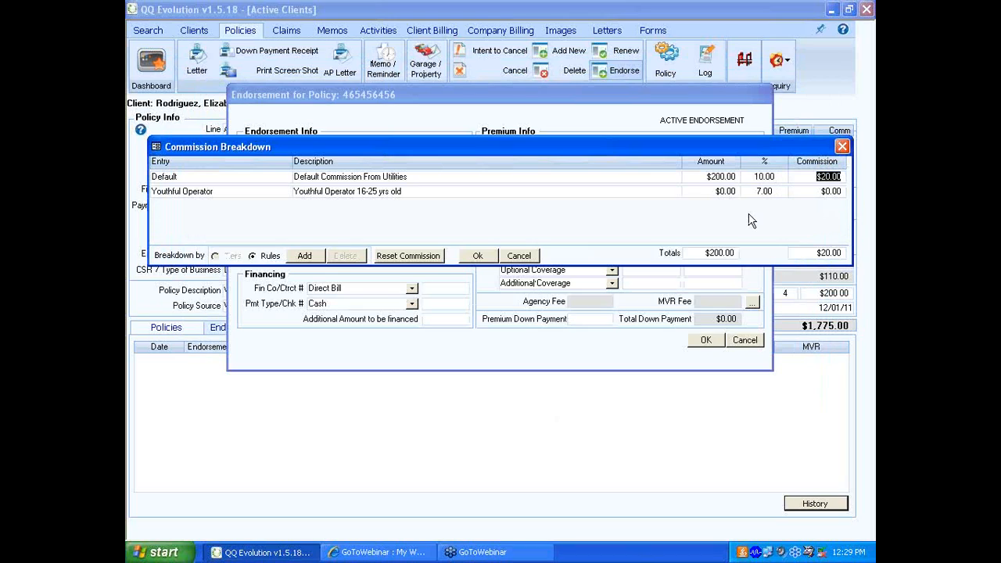
- Assign $200.00 to the Youthful Operator commission entry, then delete that entry from the breakdown
{"action": "left_click", "coordinate": [724, 191]}
{"action": "left_click_drag", "start_coordinate": [720, 191], "coordinate": [738, 192]}
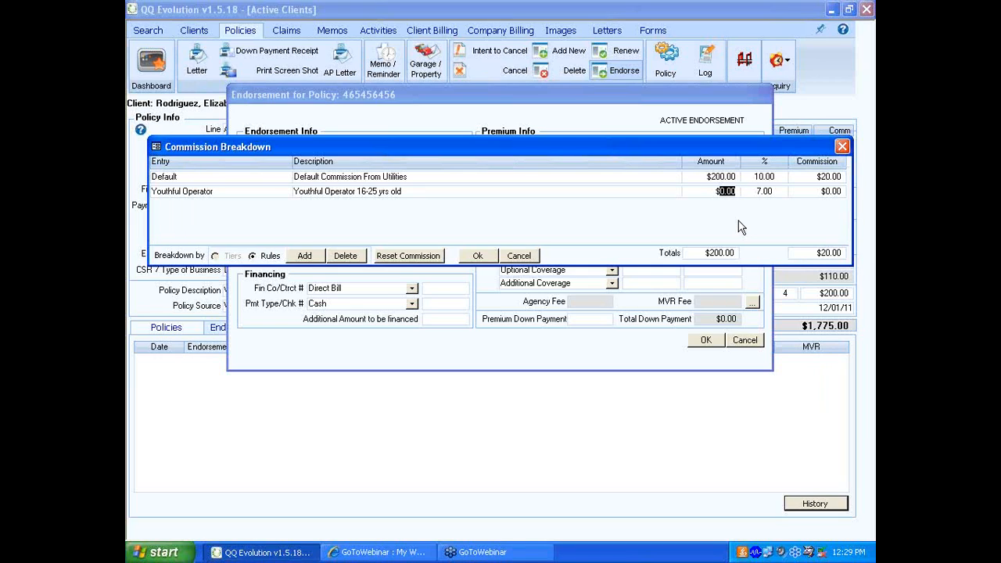
{"action": "type", "text": "200.00"}
{"action": "key", "text": "Tab"}
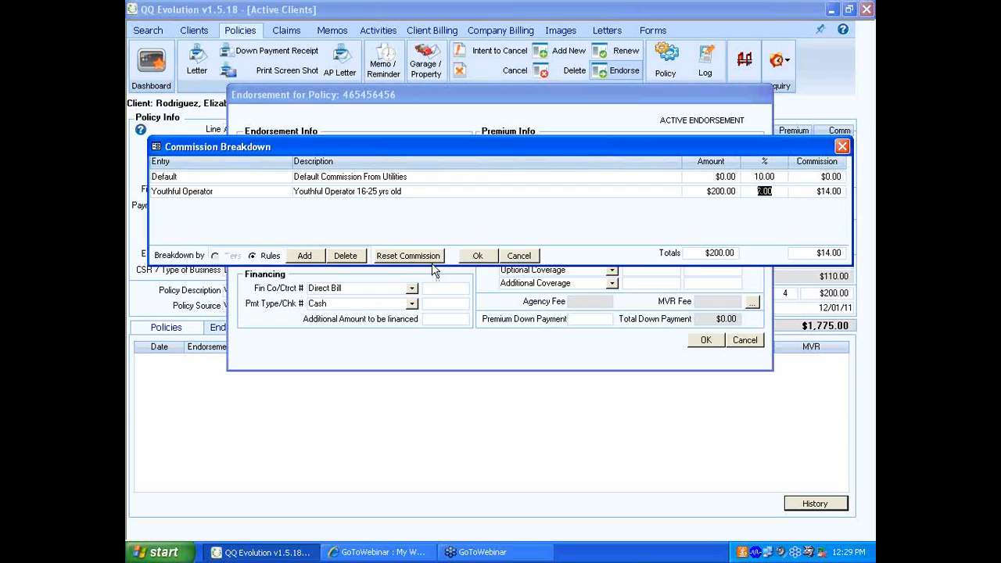
{"action": "left_click", "coordinate": [397, 191]}
{"action": "left_click", "coordinate": [356, 256]}
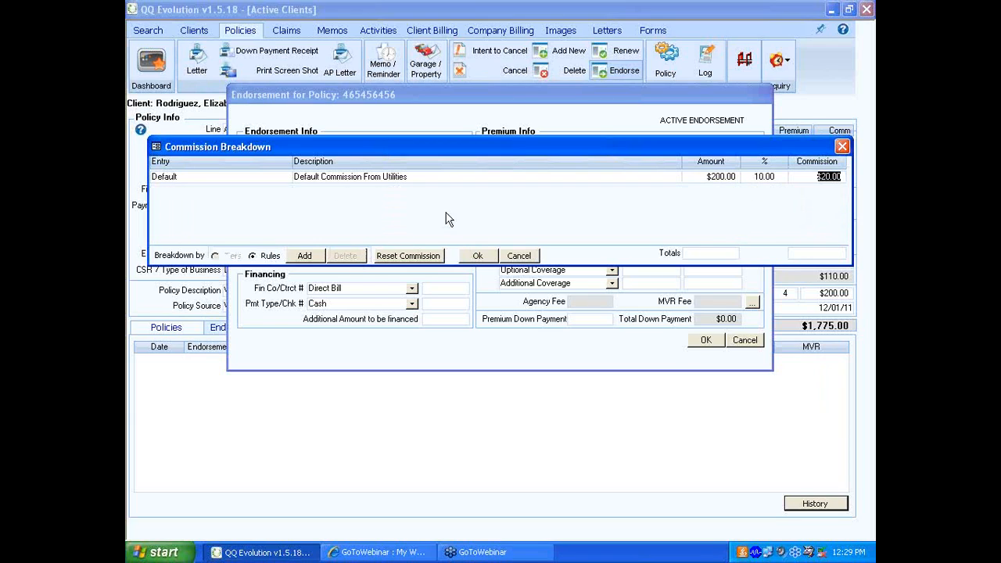
- Set the default commission percentage to 12.00 and accept the commission breakdown
{"action": "left_click", "coordinate": [779, 179]}
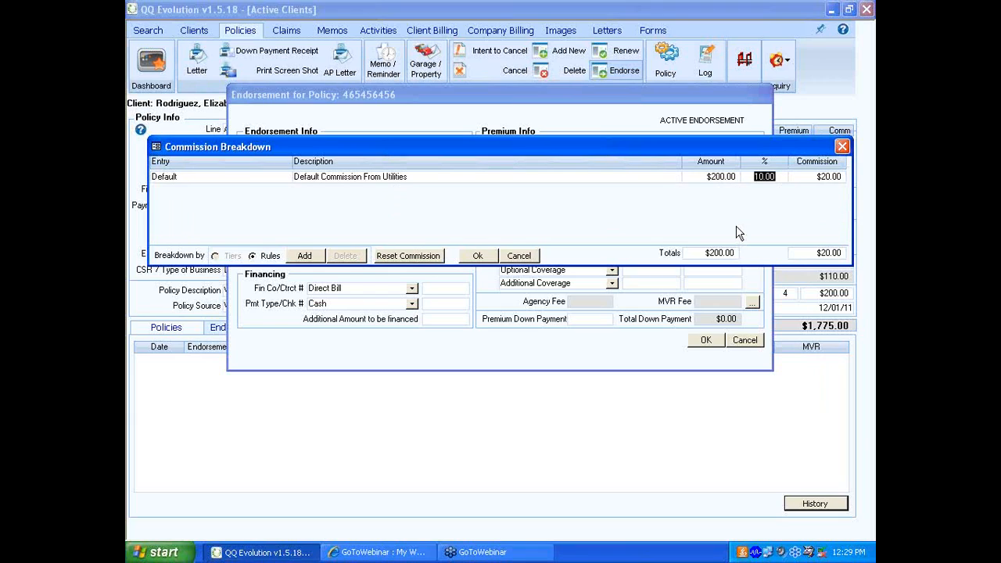
{"action": "type", "text": "12.00"}
{"action": "key", "text": "Tab"}
{"action": "left_click", "coordinate": [477, 256]}
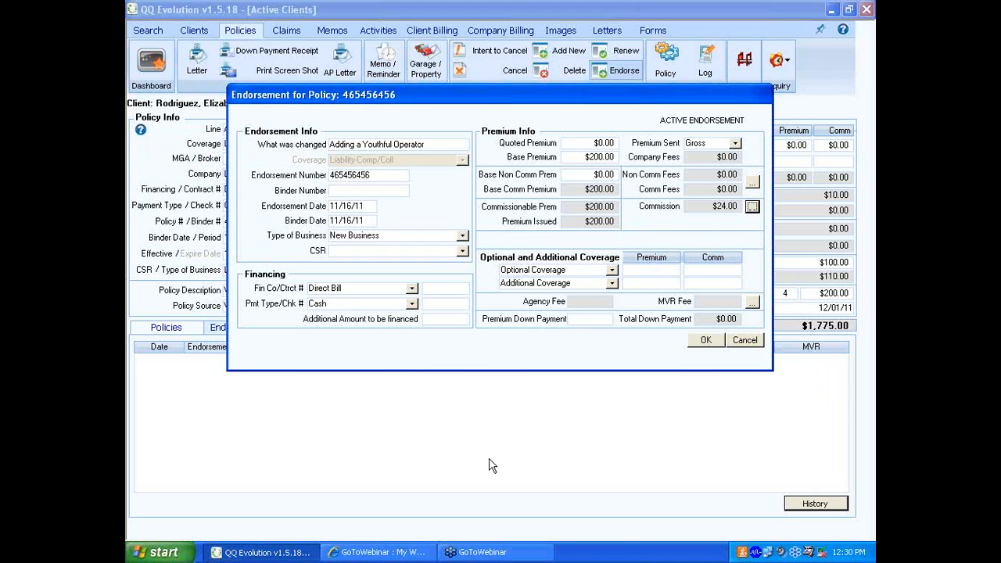
- Recheck the endorsement's commission breakdown, then save the endorsement to the policy
{"action": "left_click", "coordinate": [752, 208]}
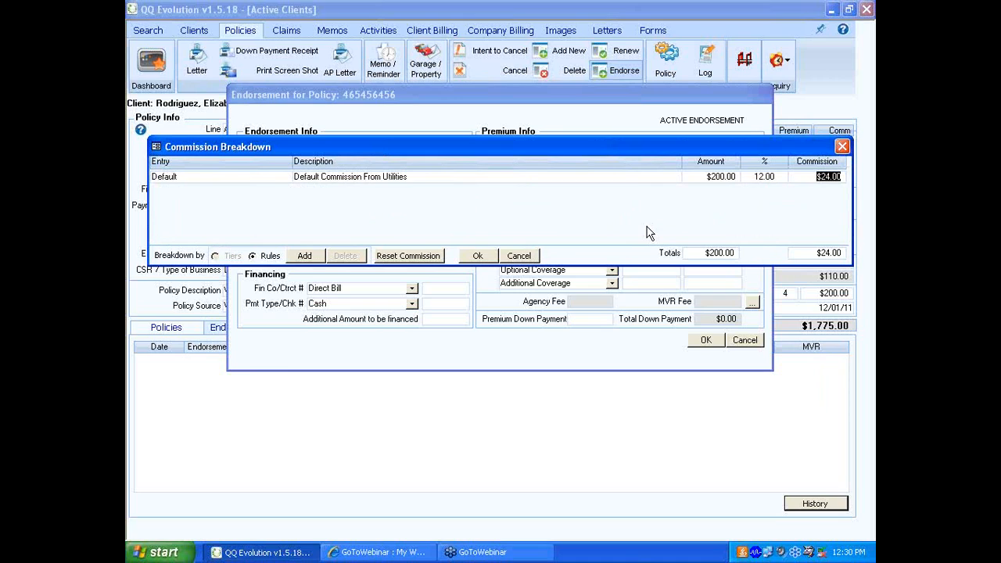
{"action": "left_click", "coordinate": [843, 146]}
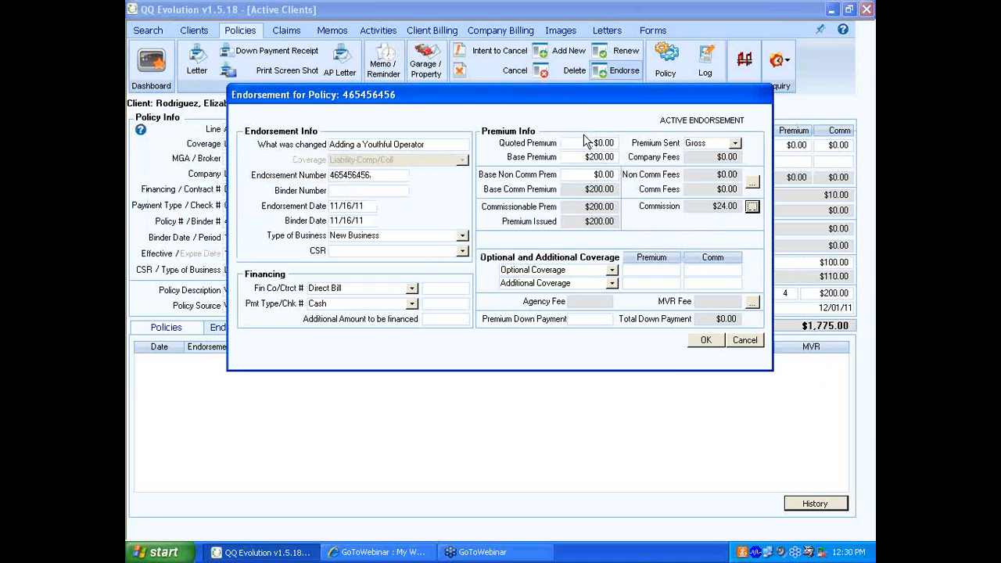
{"action": "left_click", "coordinate": [706, 340]}
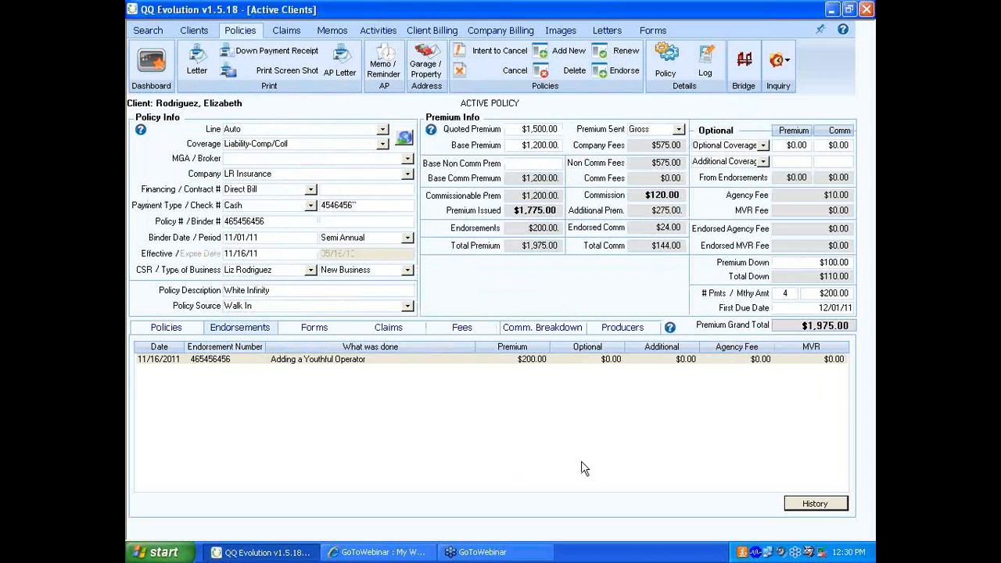
{"action": "left_click", "coordinate": [315, 360]}
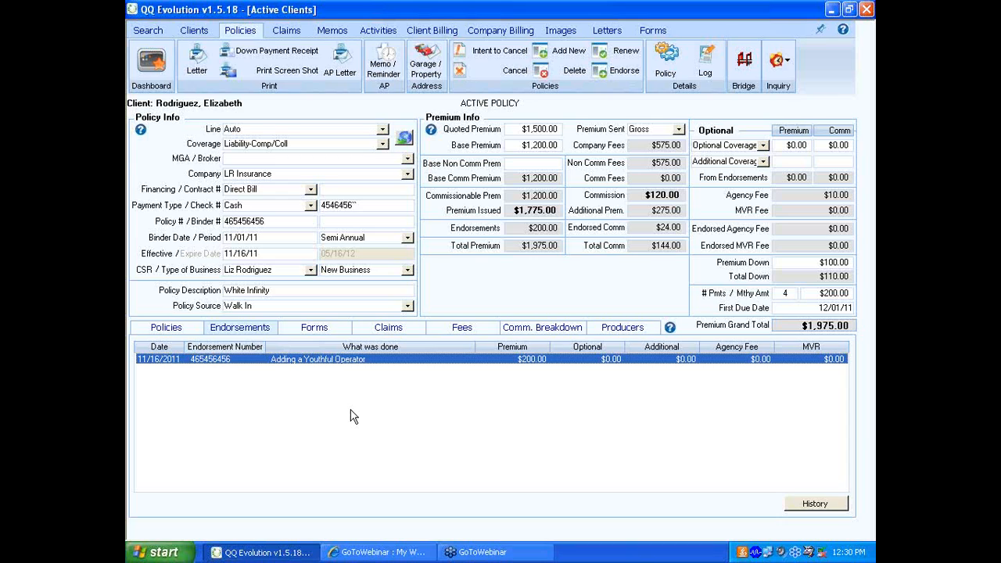
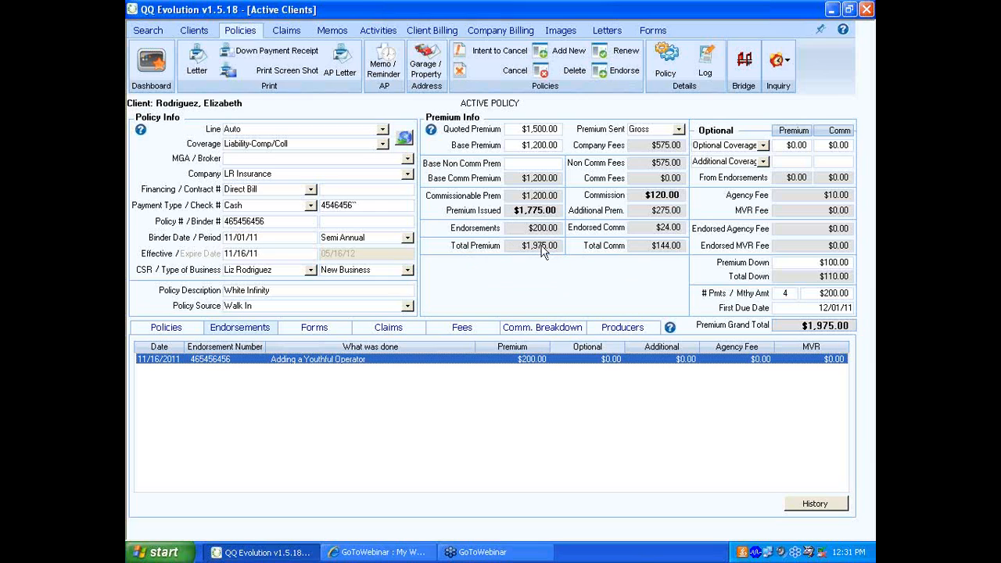
- Add the Youthful Operator rule to the policy's commission breakdown
{"action": "left_click", "coordinate": [534, 331]}
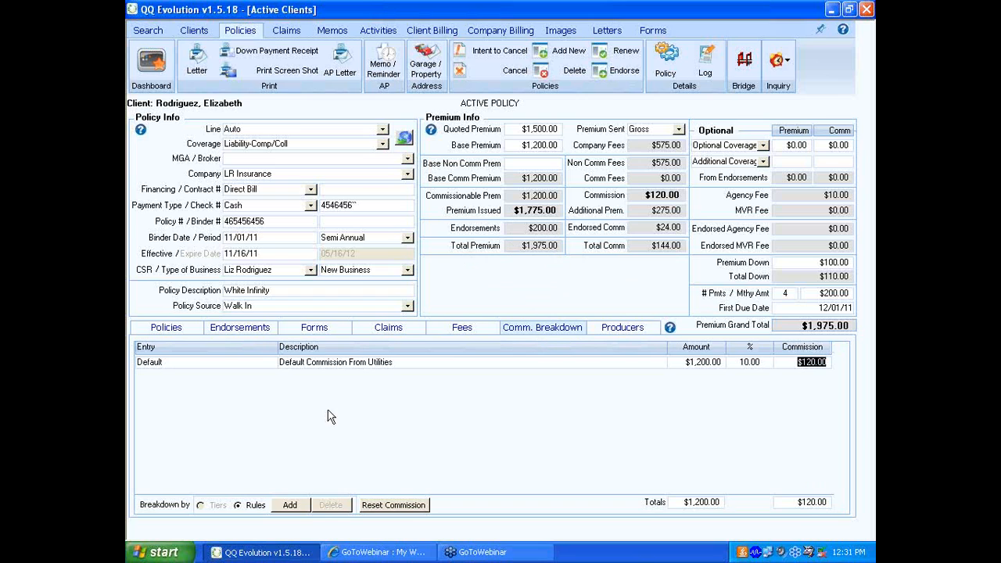
{"action": "left_click", "coordinate": [288, 506]}
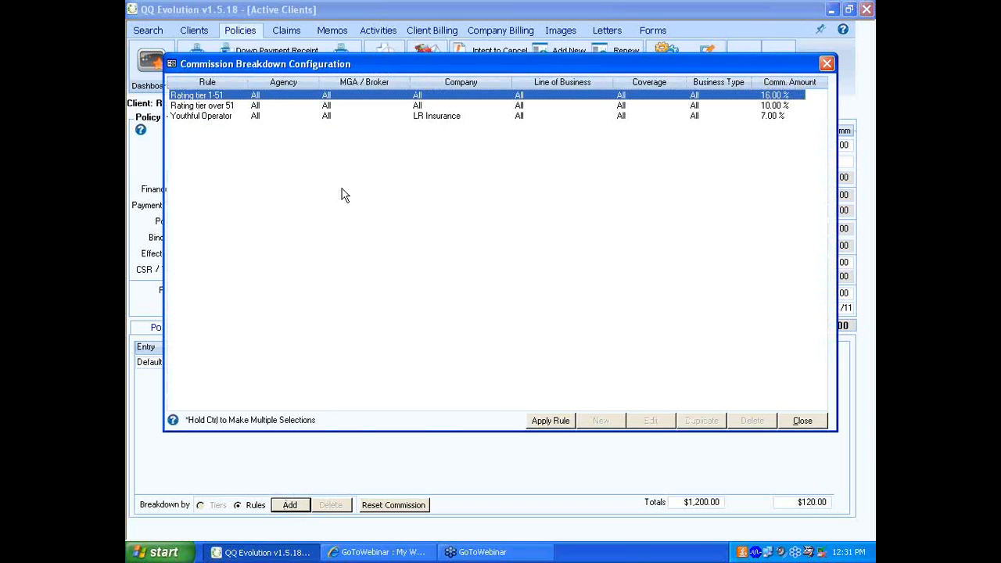
{"action": "left_click", "coordinate": [210, 116]}
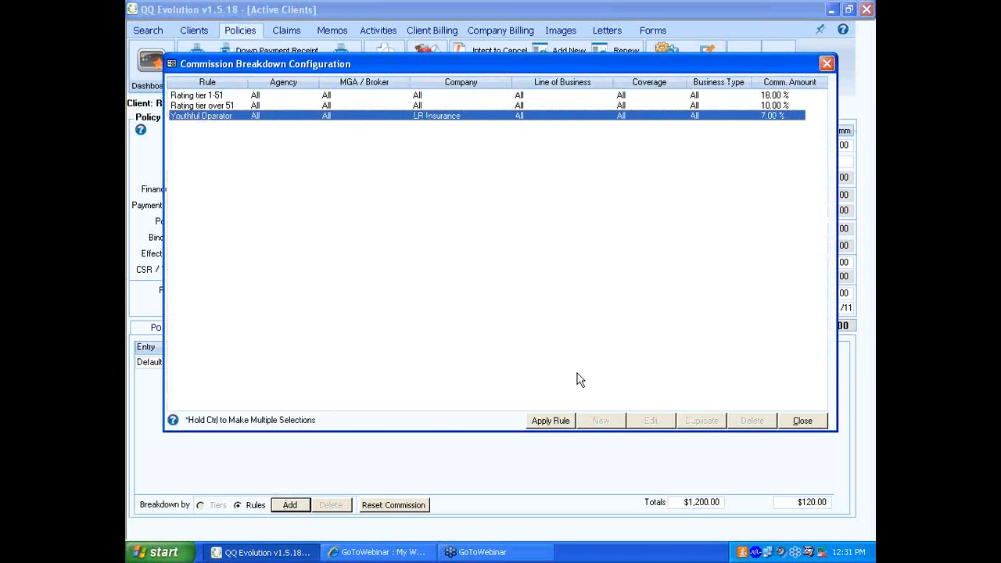
{"action": "left_click", "coordinate": [550, 422]}
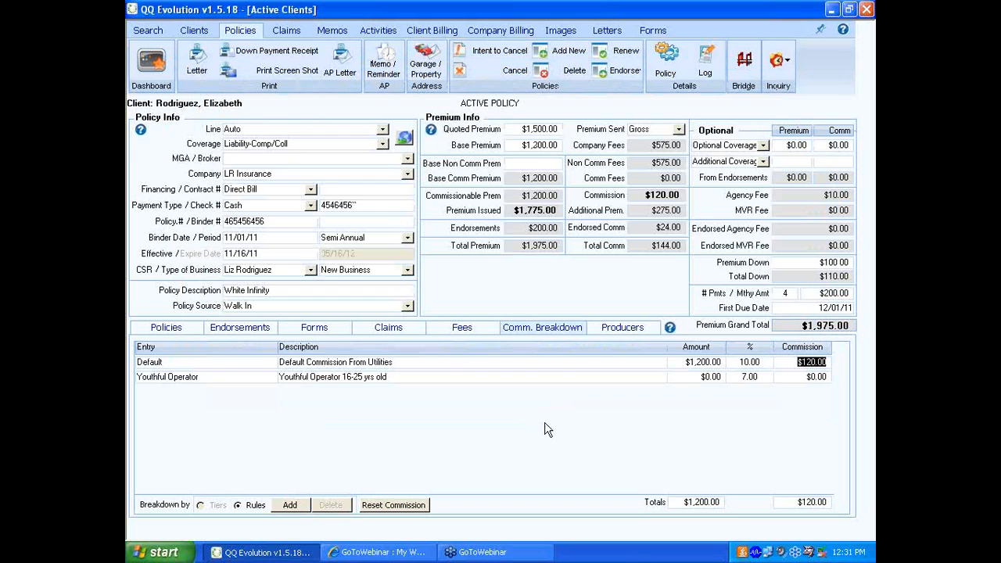
- Assign $500.00 to the policy's Youthful Operator commission entry, then delete that entry from the breakdown
{"action": "left_click", "coordinate": [710, 377]}
{"action": "key", "text": "BackSpace"}
{"action": "type", "text": "500"}
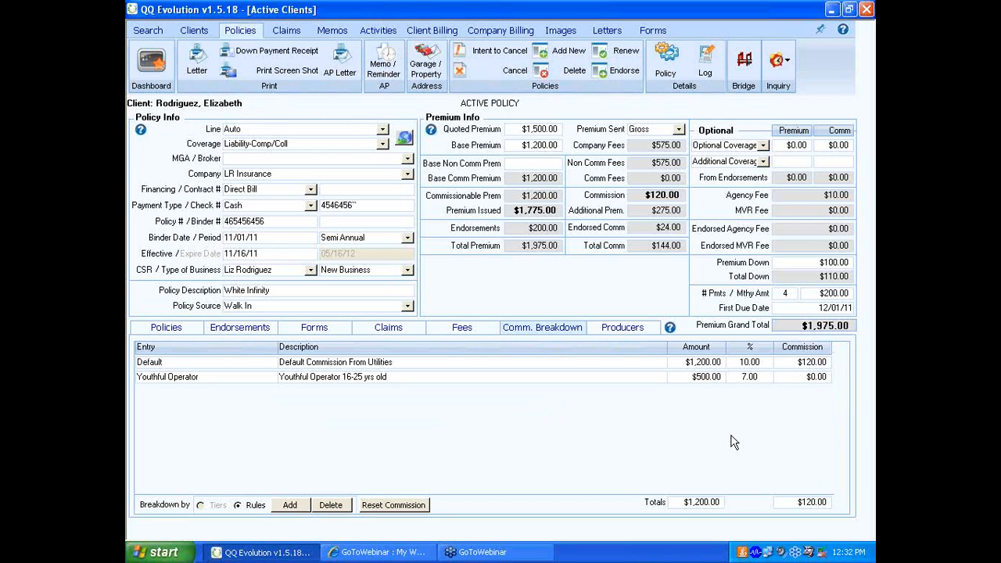
{"action": "key", "text": "Return"}
{"action": "key", "text": "Tab"}
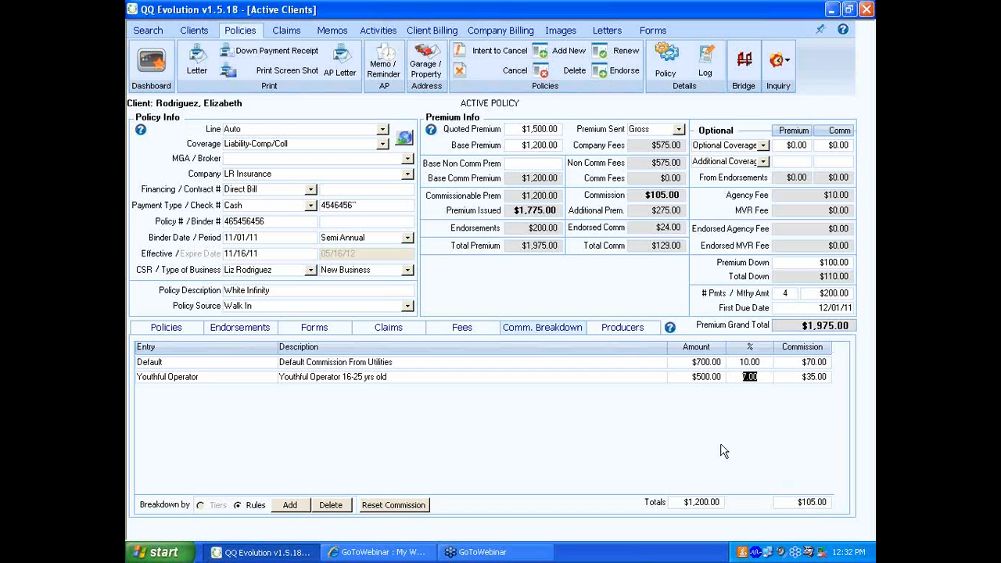
{"action": "left_click", "coordinate": [454, 377]}
{"action": "left_click", "coordinate": [339, 504]}
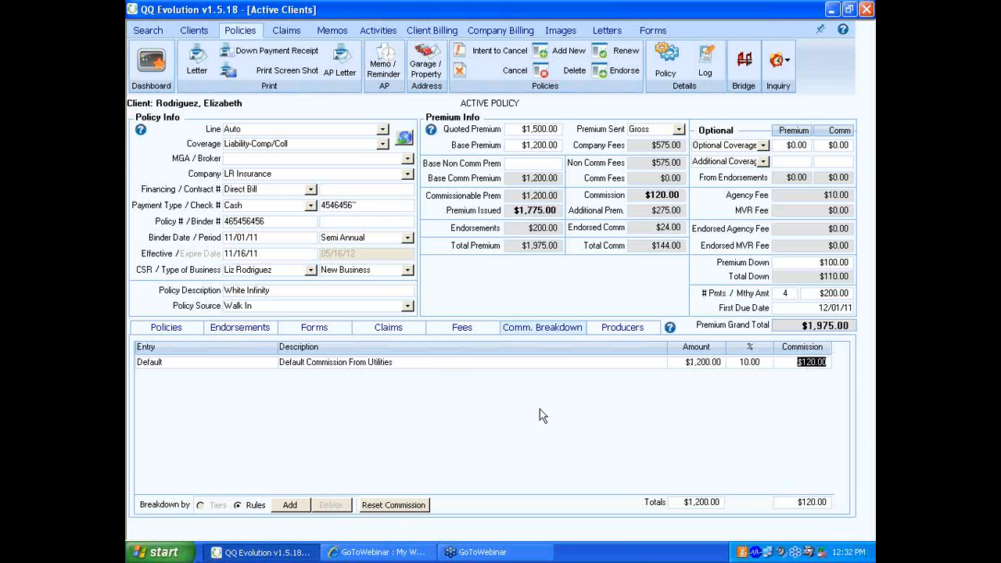
- Set the policy's default commission percentage to 12.00
{"action": "left_click", "coordinate": [742, 362]}
{"action": "left_click_drag", "start_coordinate": [738, 362], "coordinate": [749, 362]}
{"action": "left_click_drag", "start_coordinate": [771, 363], "coordinate": [734, 363]}
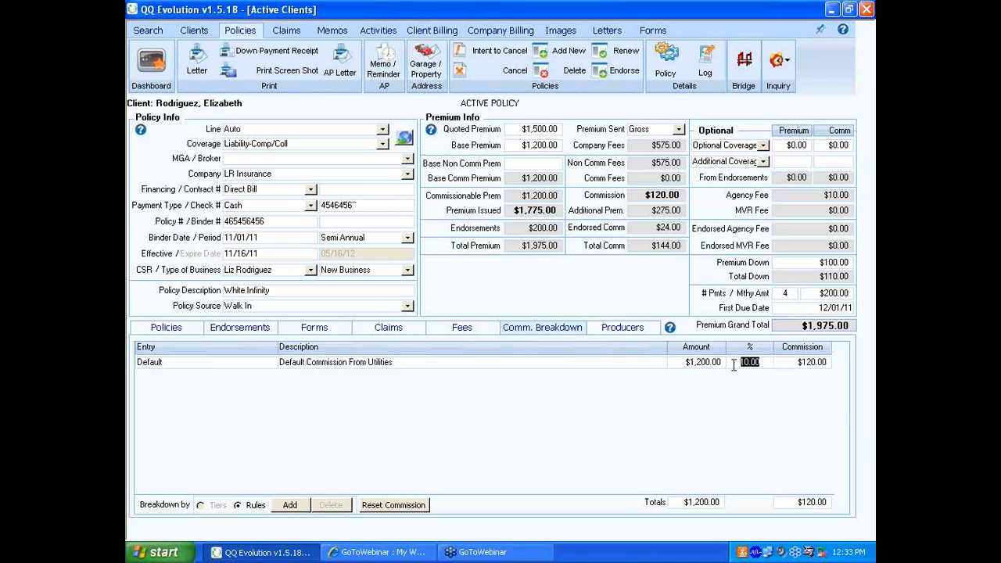
{"action": "type", "text": "12.00"}
{"action": "key", "text": "Tab"}
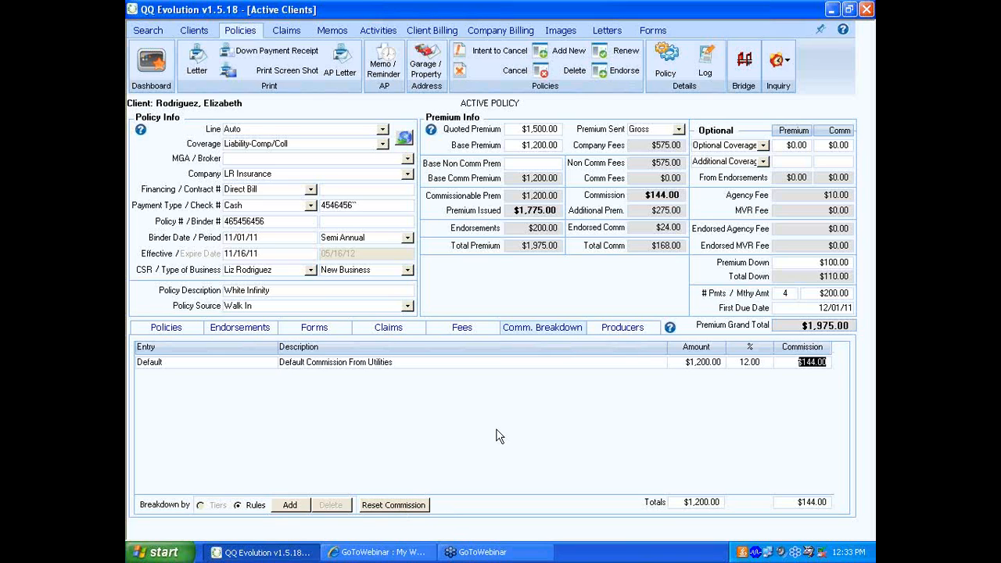
- View the policy's producers and check the agent assigned on the client record before returning to the policy
{"action": "left_click", "coordinate": [620, 327]}
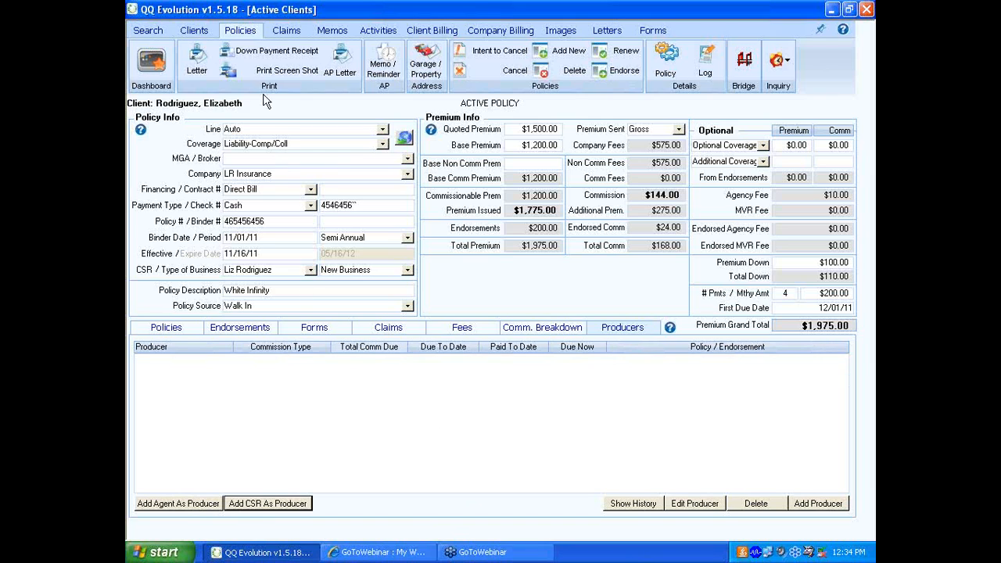
{"action": "left_click", "coordinate": [194, 31]}
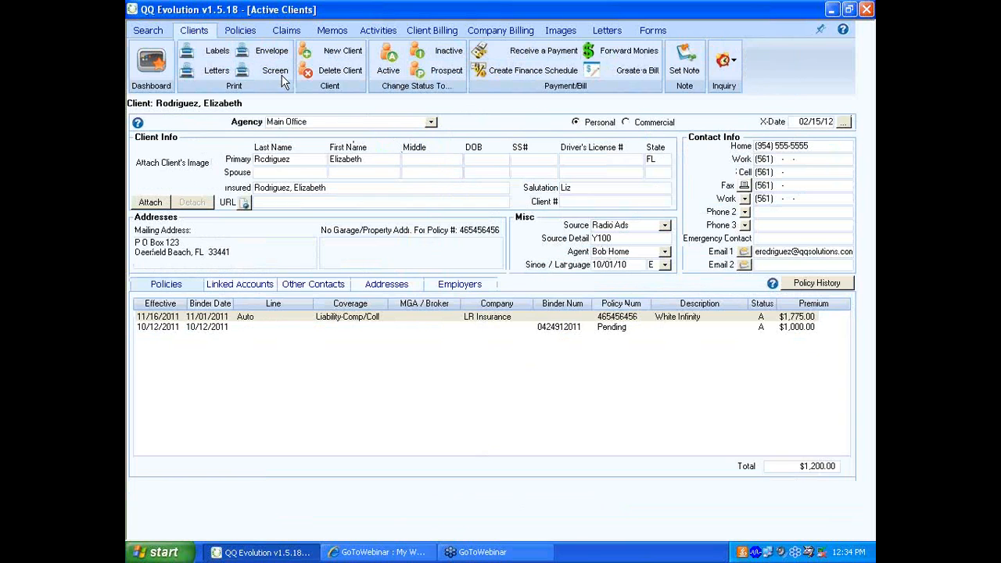
{"action": "left_click", "coordinate": [240, 30]}
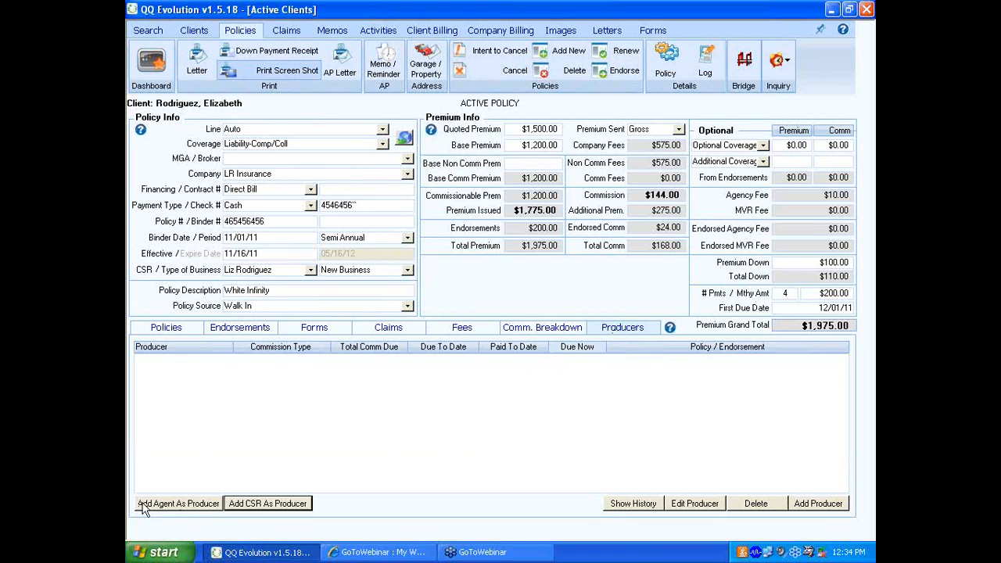
- Start a producer commission for the policy from the client's agent and change the producer to the policy's CSR
{"action": "left_click", "coordinate": [191, 506]}
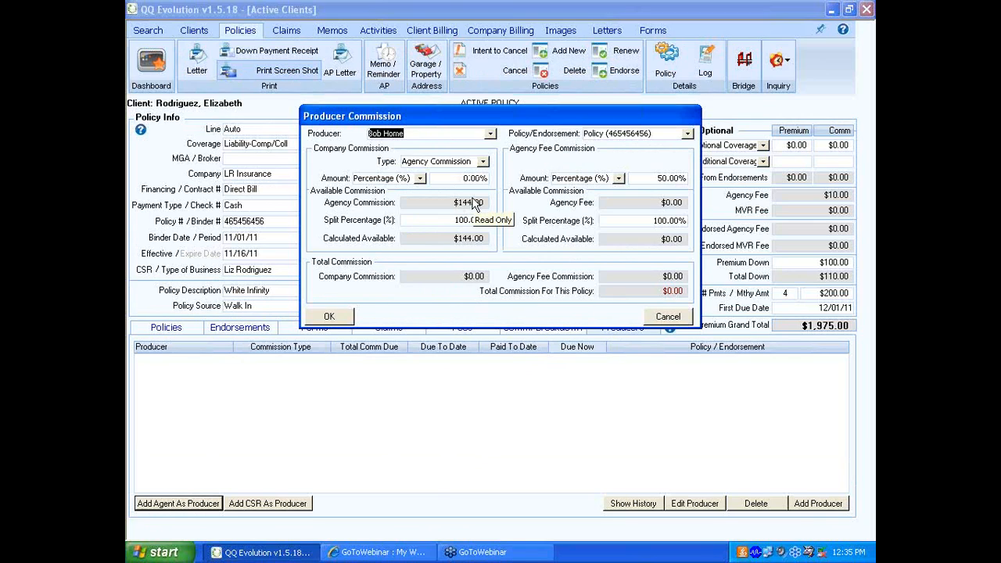
{"action": "left_click", "coordinate": [490, 135]}
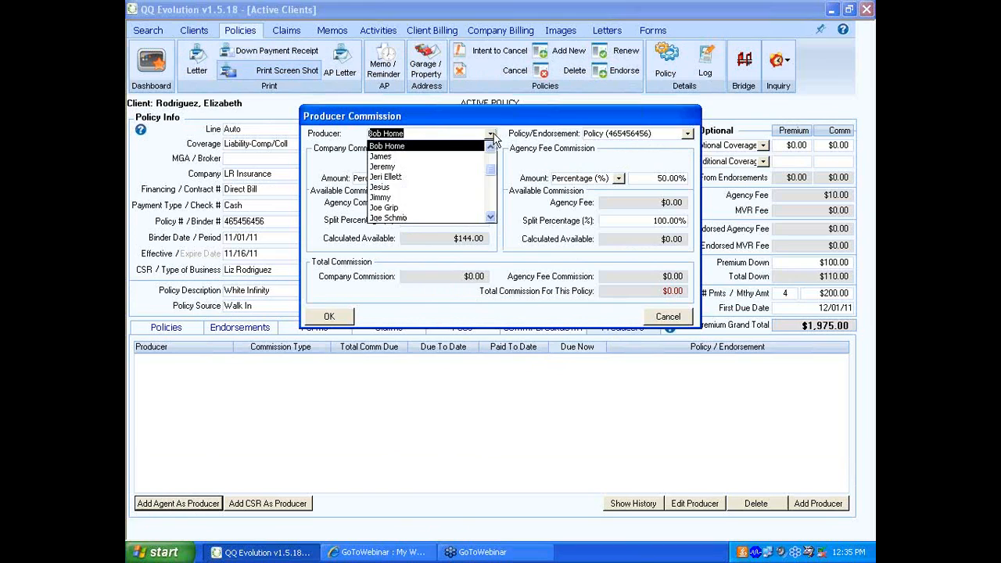
{"action": "left_click", "coordinate": [491, 137]}
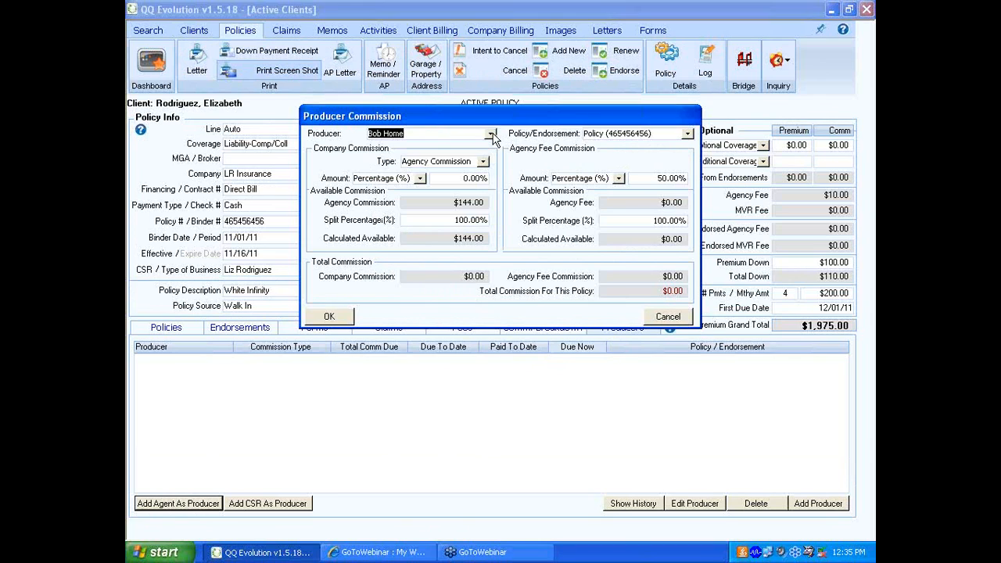
{"action": "left_click", "coordinate": [492, 136]}
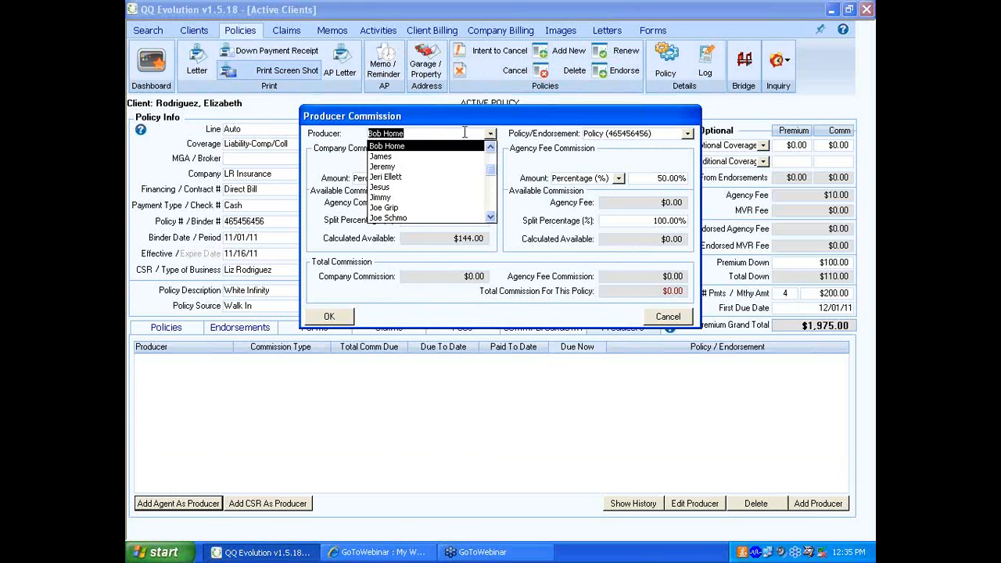
{"action": "left_click", "coordinate": [490, 199]}
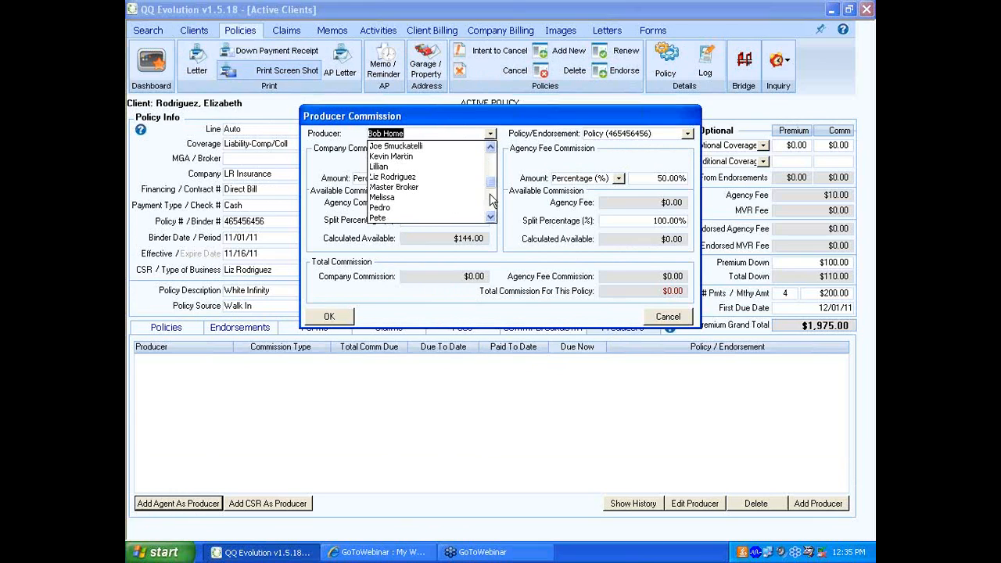
{"action": "left_click", "coordinate": [410, 177]}
{"action": "left_click", "coordinate": [473, 321]}
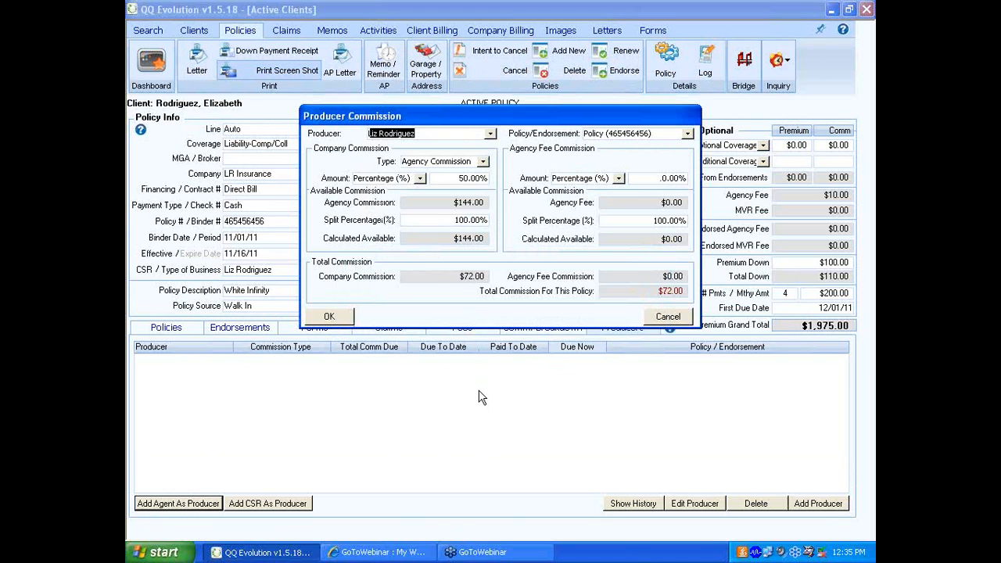
- Set the CSR's company commission to 25.00% of the agency commission and save the producer entry
{"action": "left_click", "coordinate": [450, 178]}
{"action": "left_click_drag", "start_coordinate": [450, 177], "coordinate": [490, 177]}
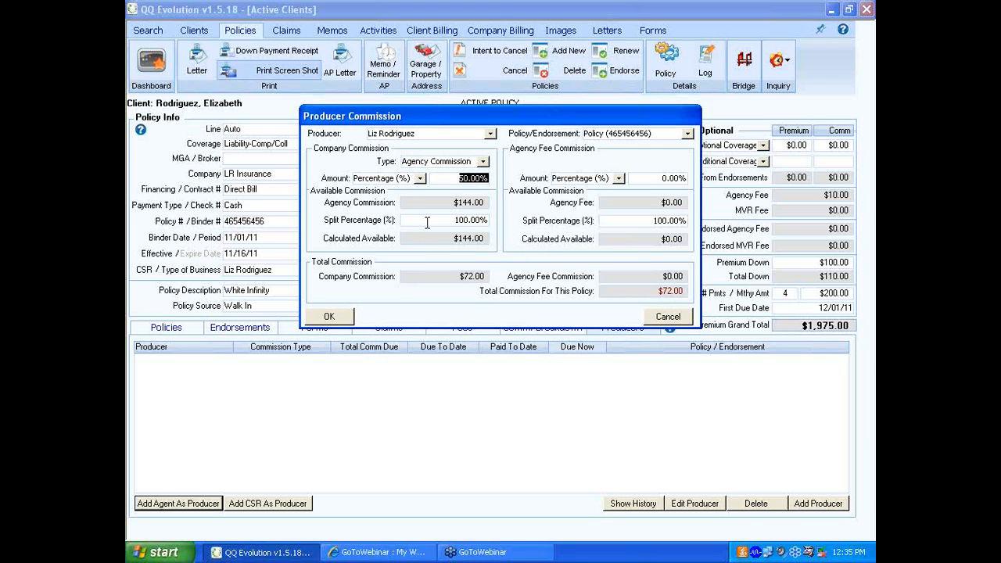
{"action": "type", "text": "25.00"}
{"action": "key", "text": "Tab"}
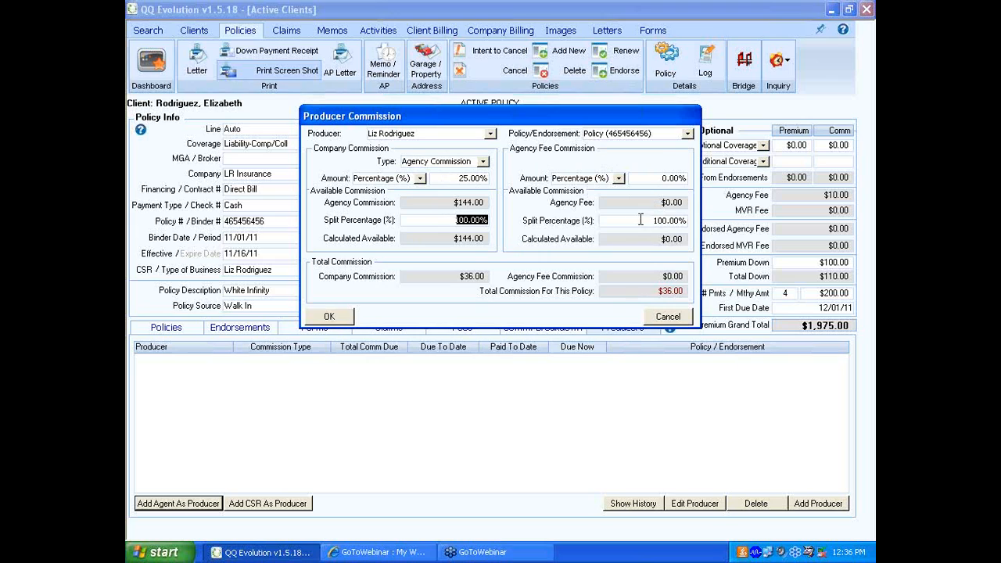
{"action": "left_click", "coordinate": [661, 178]}
{"action": "left_click", "coordinate": [323, 316]}
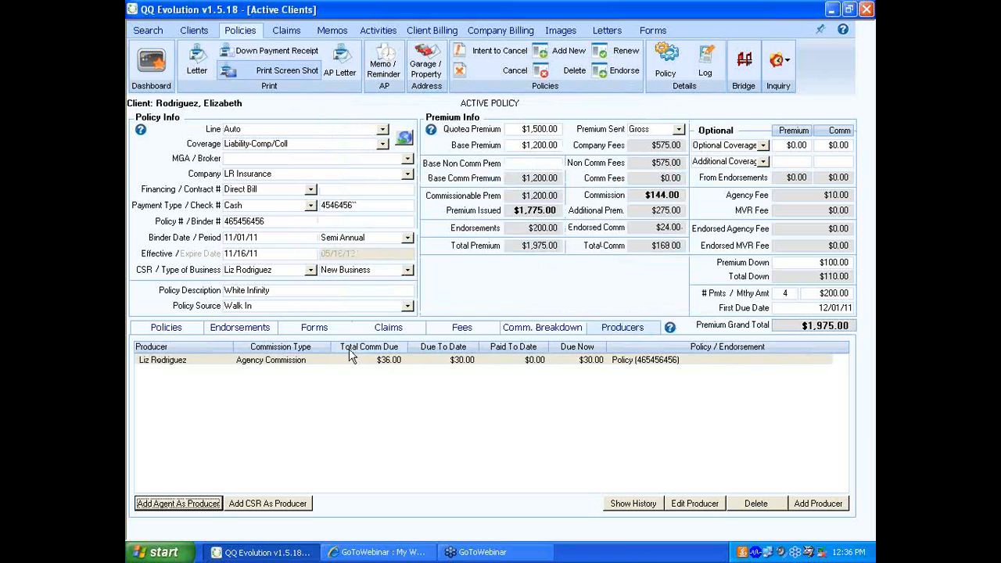
- Add the client's agent as a second producer on the policy with a 25.00% company commission
{"action": "left_click", "coordinate": [381, 363]}
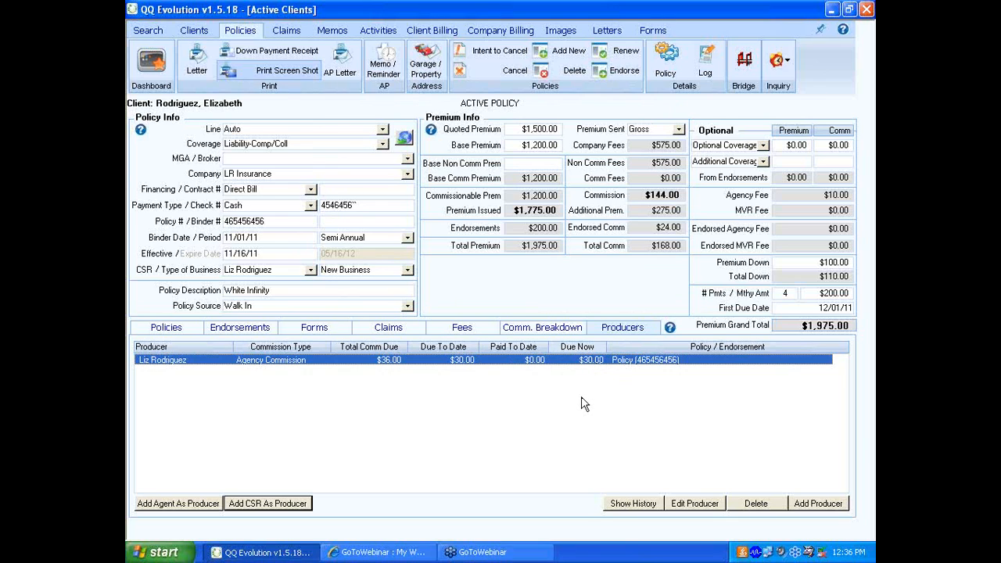
{"action": "left_click", "coordinate": [819, 504]}
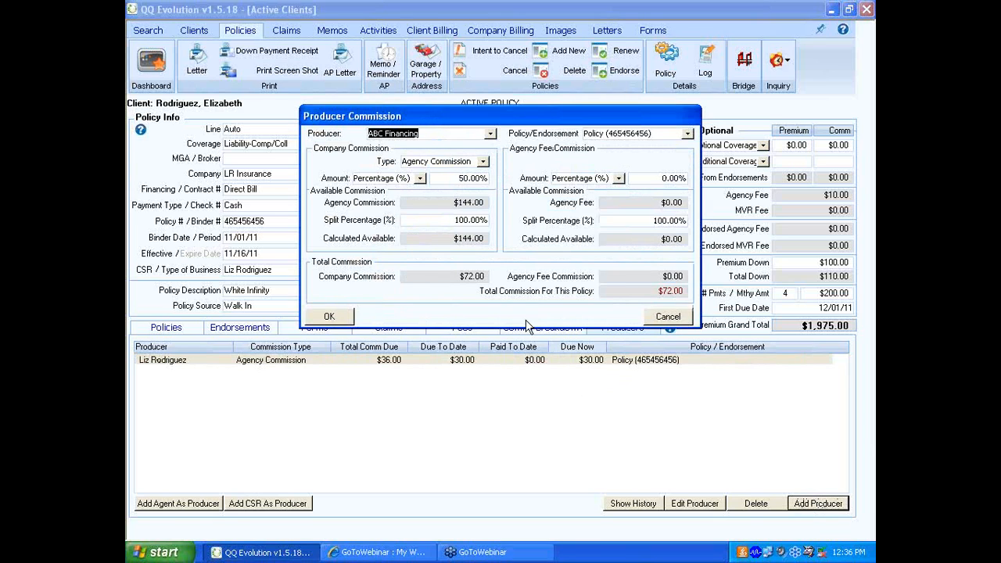
{"action": "left_click", "coordinate": [489, 137]}
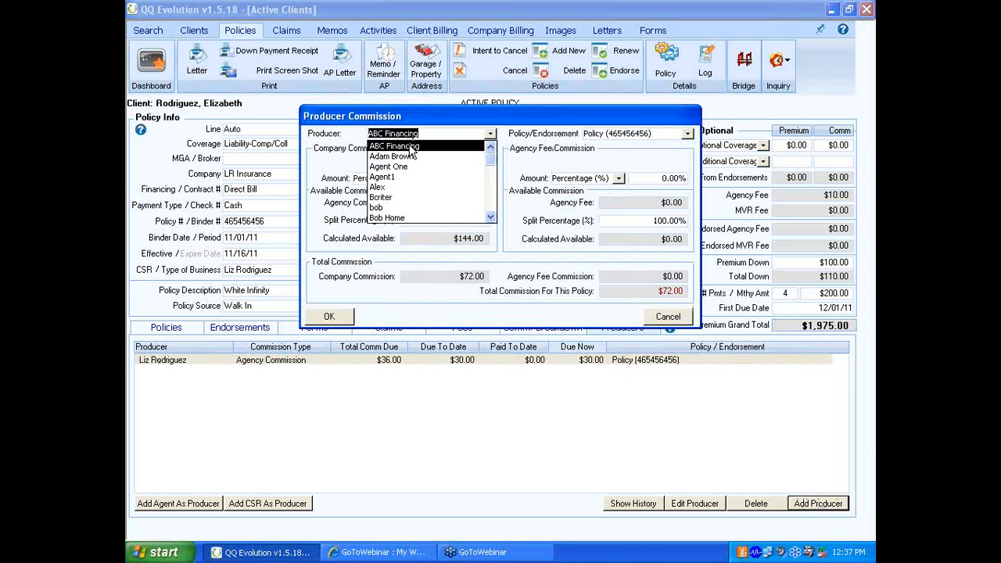
{"action": "left_click", "coordinate": [387, 218]}
{"action": "left_click", "coordinate": [474, 178]}
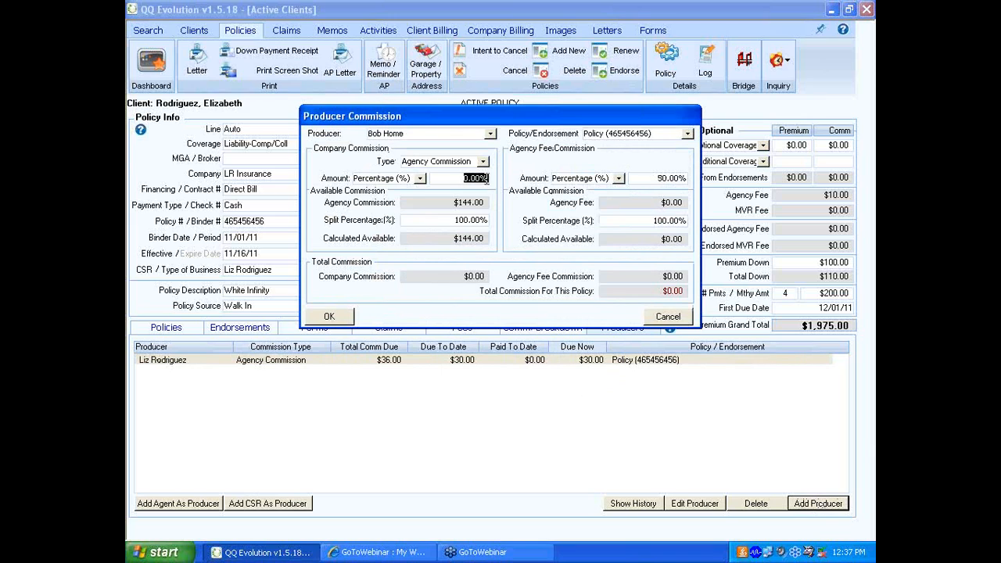
{"action": "type", "text": "25.00"}
{"action": "left_click", "coordinate": [327, 317]}
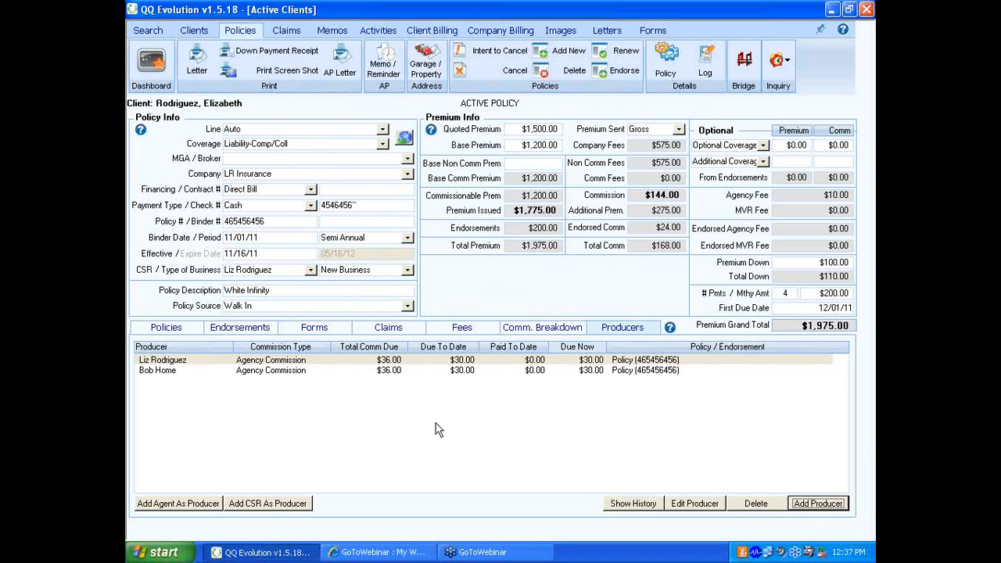
- Review the list of available rating bridges, then close it without selecting one
{"action": "left_click", "coordinate": [748, 65]}
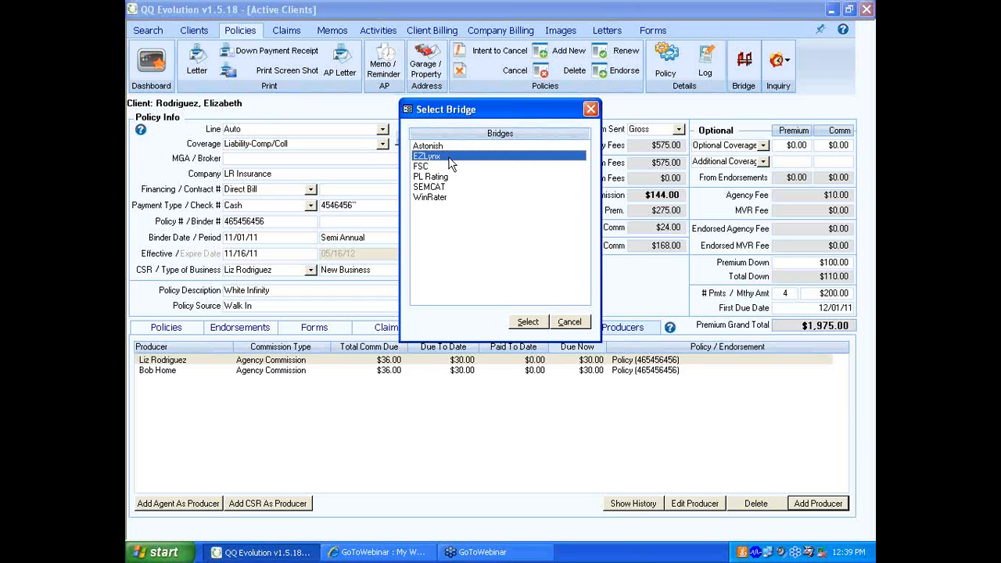
{"action": "left_click", "coordinate": [561, 321]}
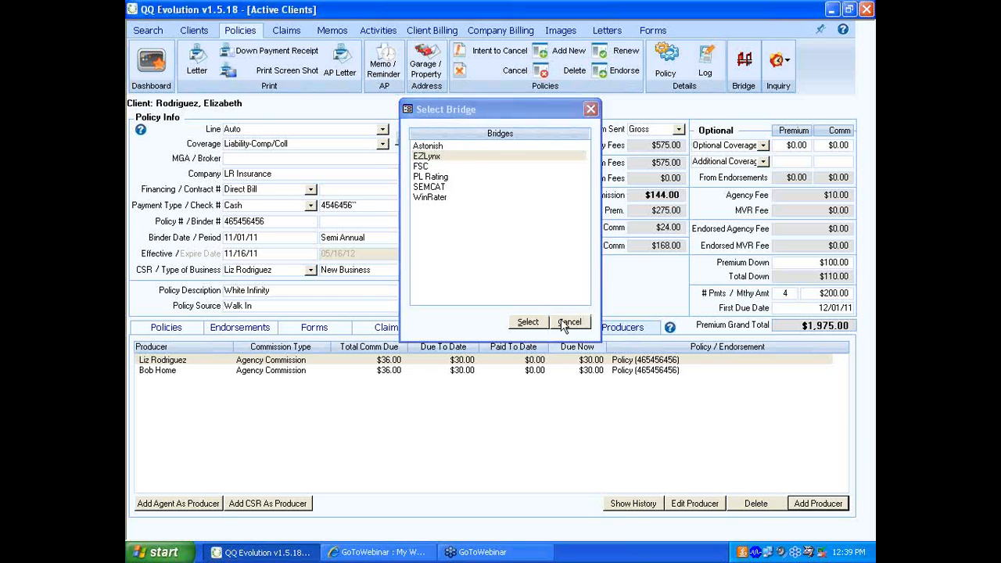
- Try creating the auto policy details from the client screen with the driver import, then cancel the policy details
{"action": "left_click", "coordinate": [675, 69]}
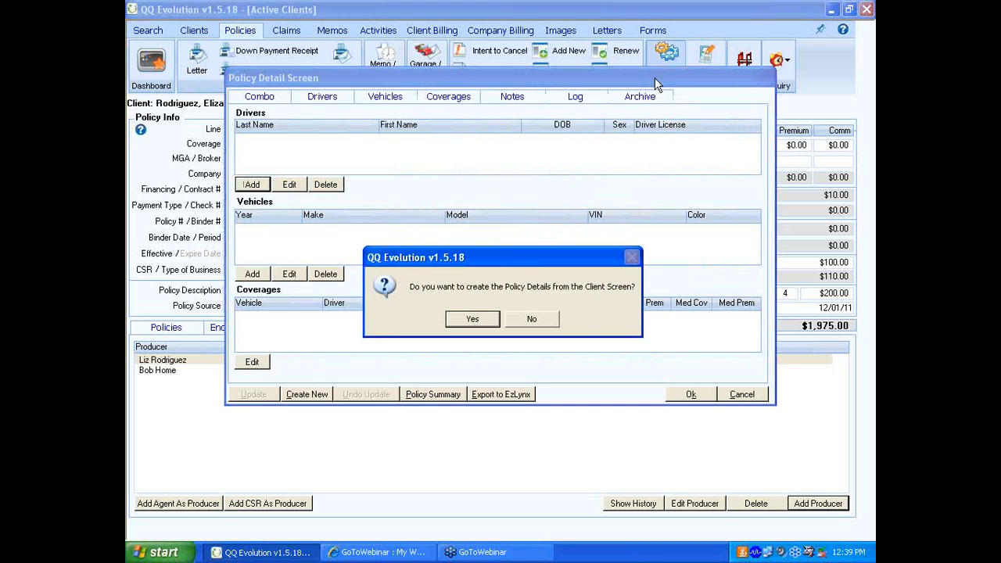
{"action": "left_click", "coordinate": [460, 319]}
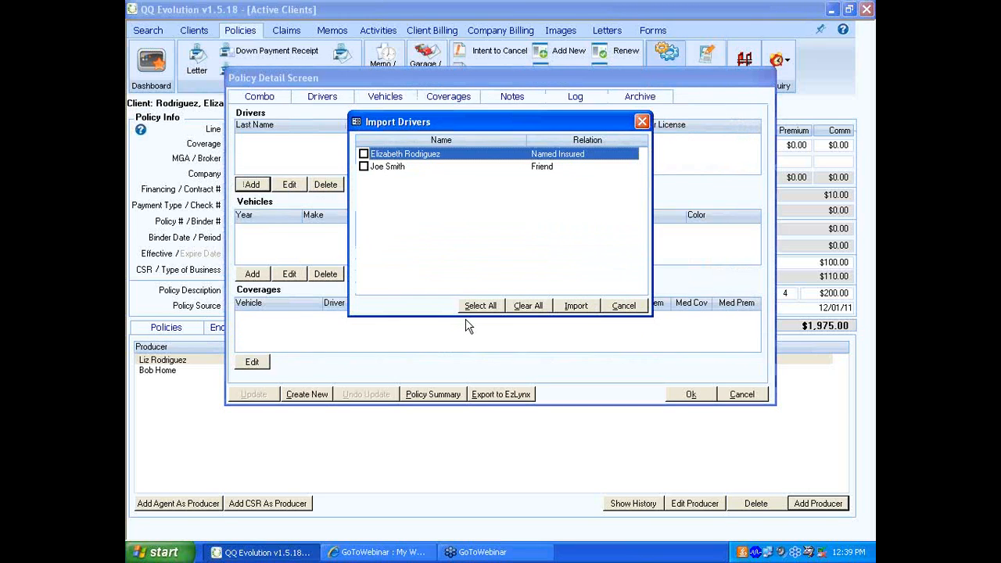
{"action": "left_click", "coordinate": [577, 311]}
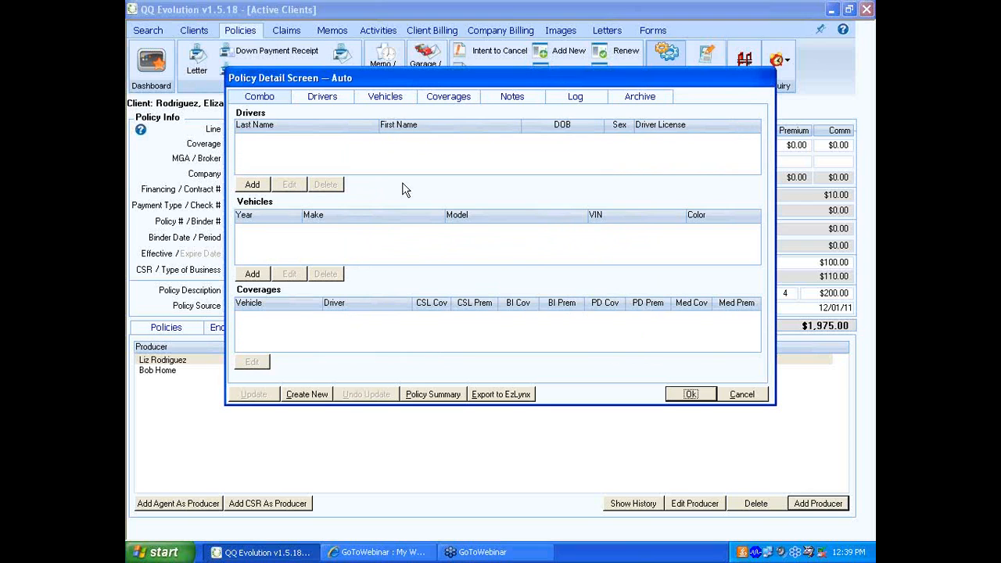
{"action": "left_click", "coordinate": [741, 395]}
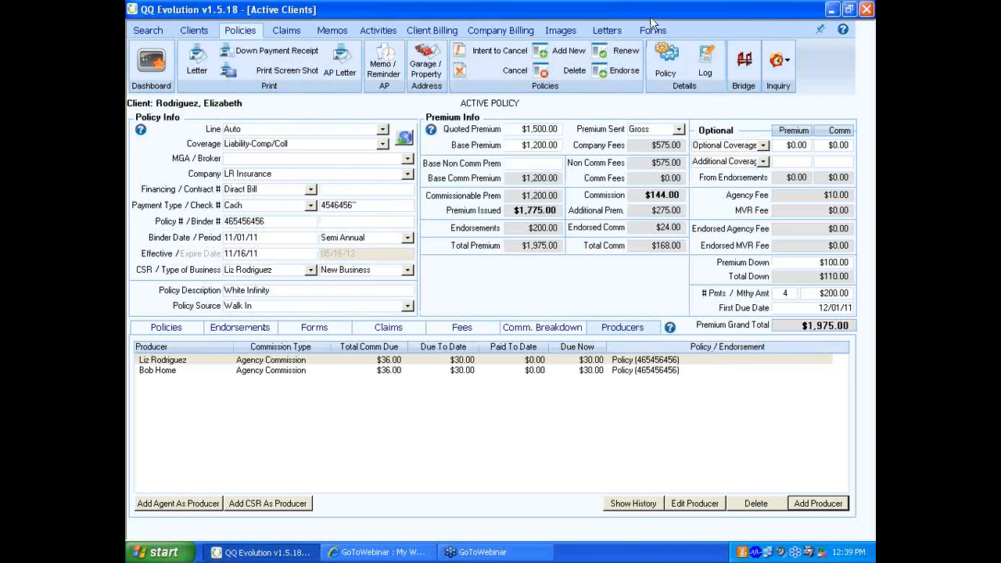